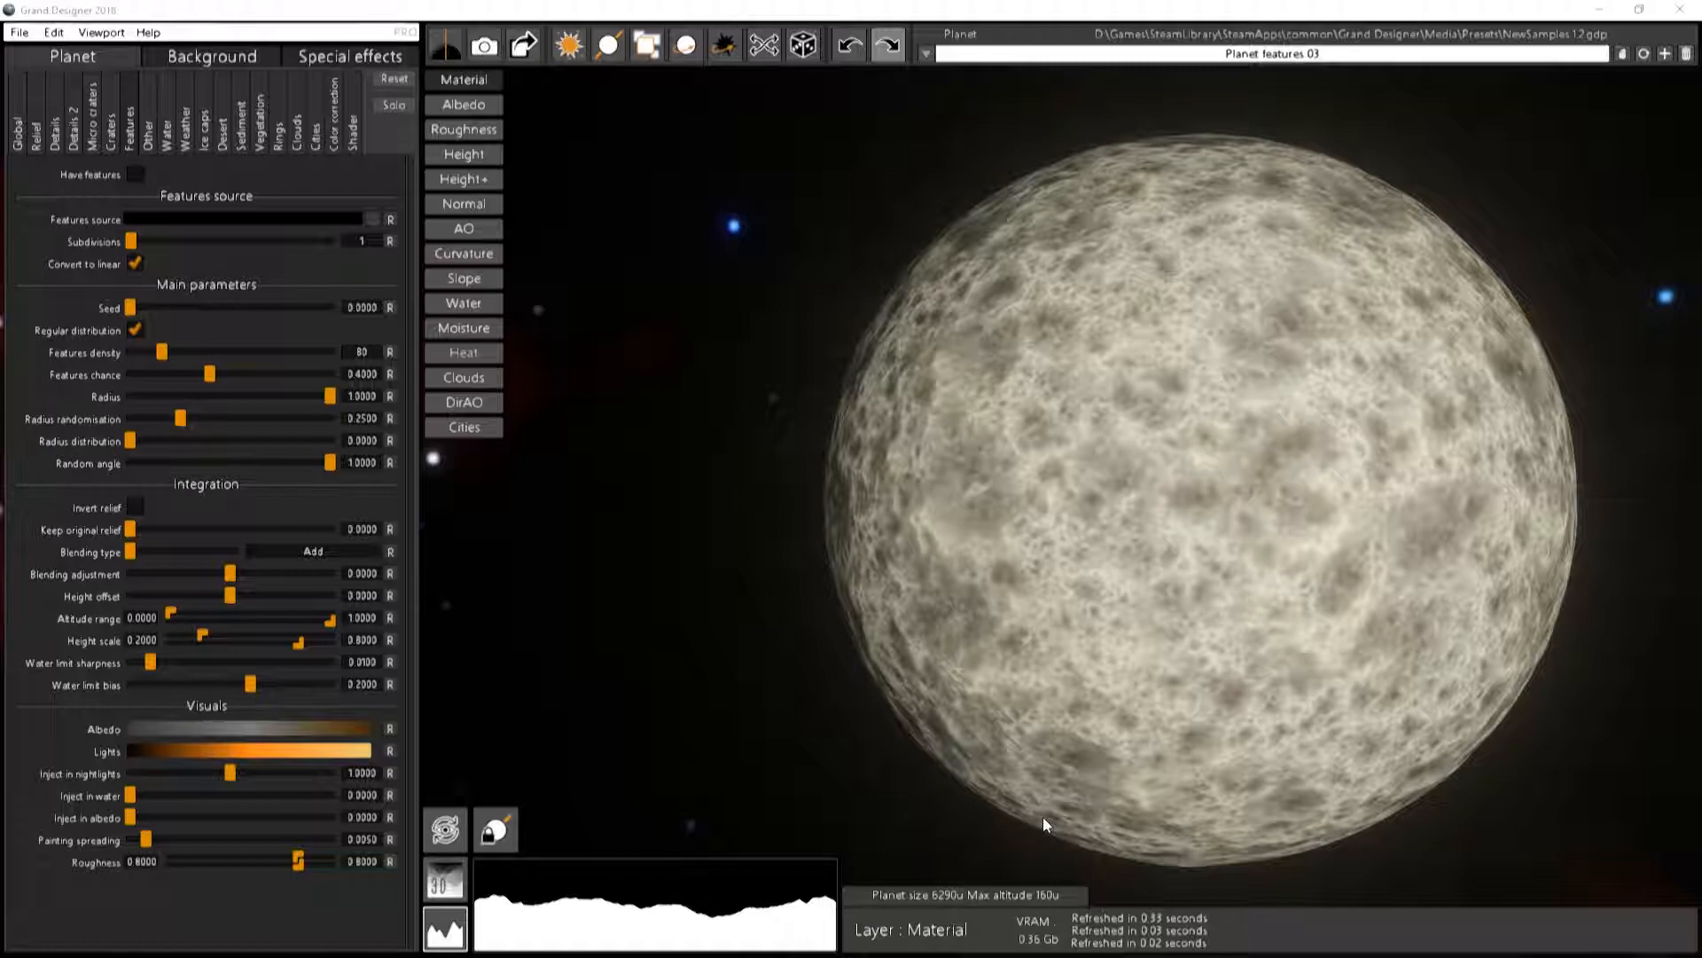
Set the planet shader's relief displacement amplitude to about 4.14 and its tessellation to about 8.2
{"action": "left_click_drag", "start_coordinate": [1242, 472], "coordinate": [1124, 562]}
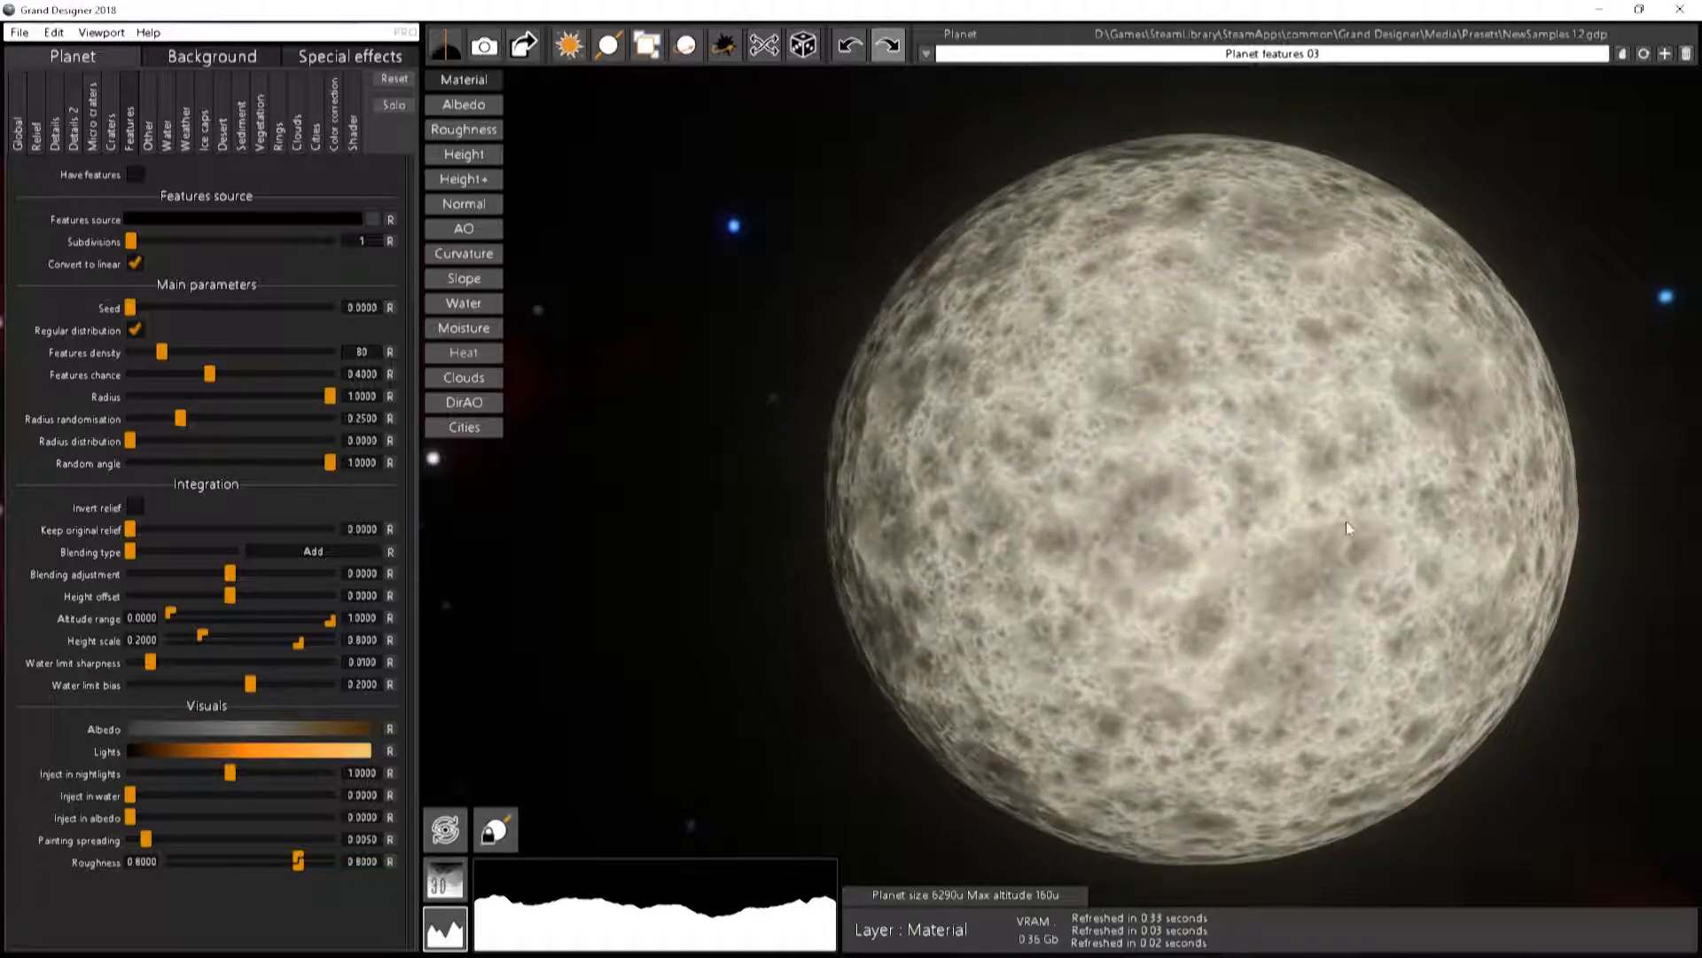
{"action": "left_click", "coordinate": [352, 133]}
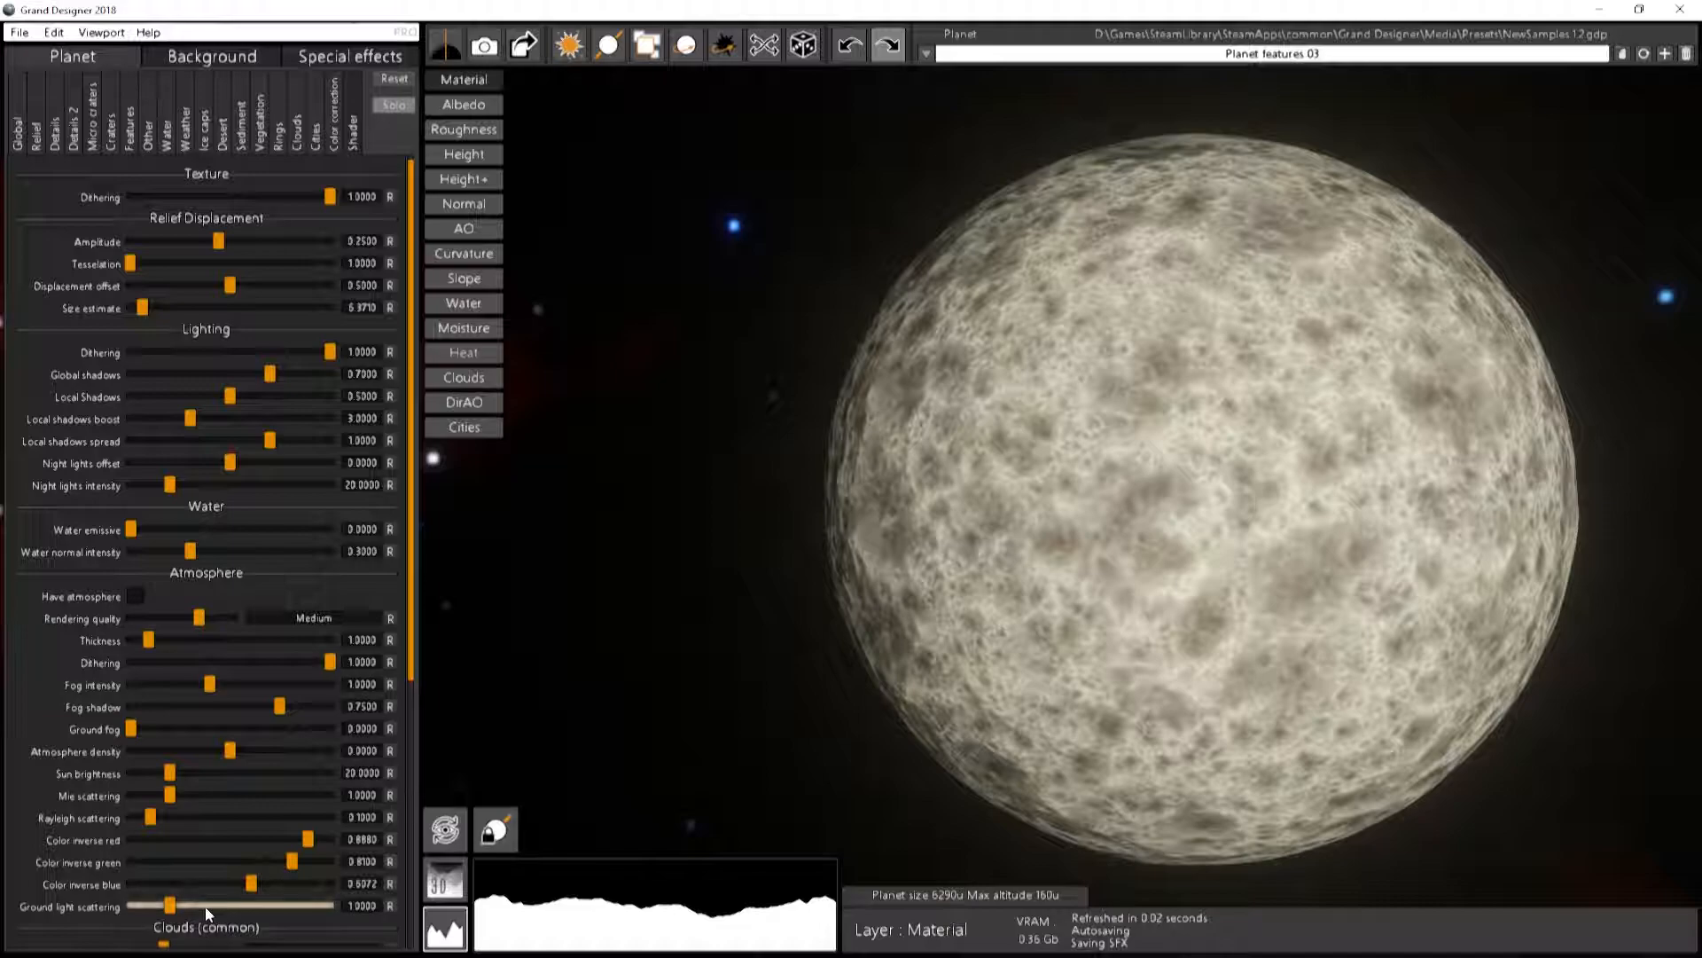
{"action": "scroll", "coordinate": [58, 843], "scroll_direction": "down", "scroll_amount": 1}
{"action": "scroll", "coordinate": [67, 806], "scroll_direction": "up", "scroll_amount": 1}
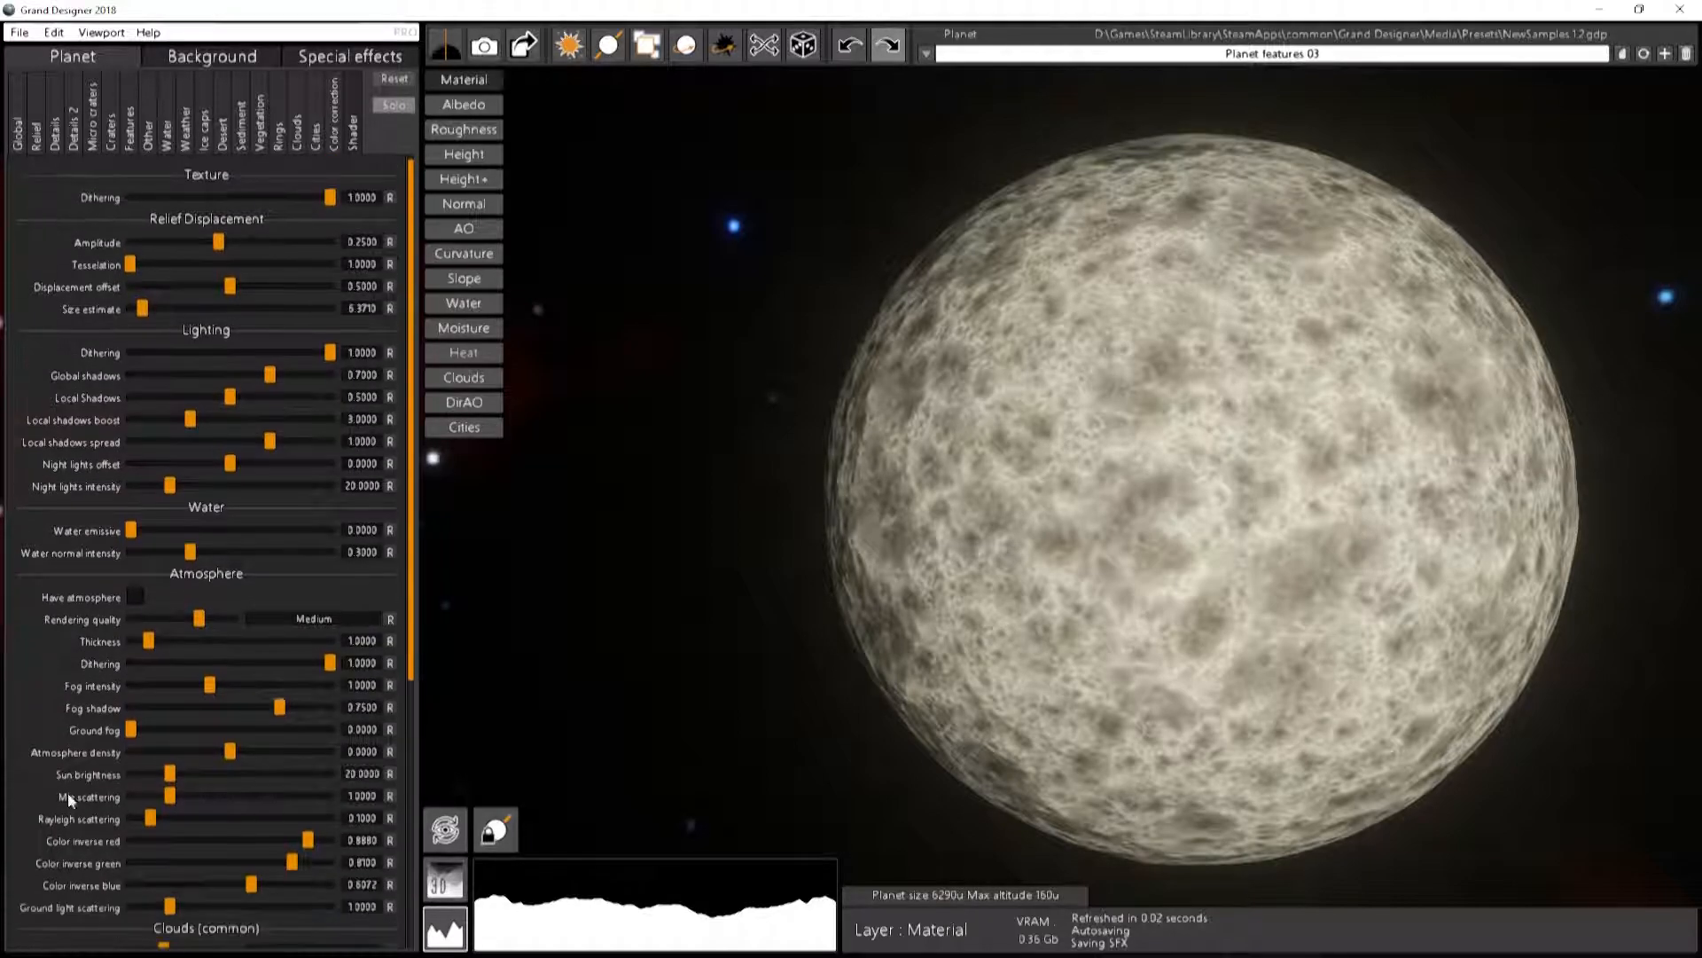
{"action": "left_click_drag", "start_coordinate": [1370, 603], "coordinate": [1380, 569]}
{"action": "middle_click_drag", "start_coordinate": [1379, 568], "coordinate": [1347, 614]}
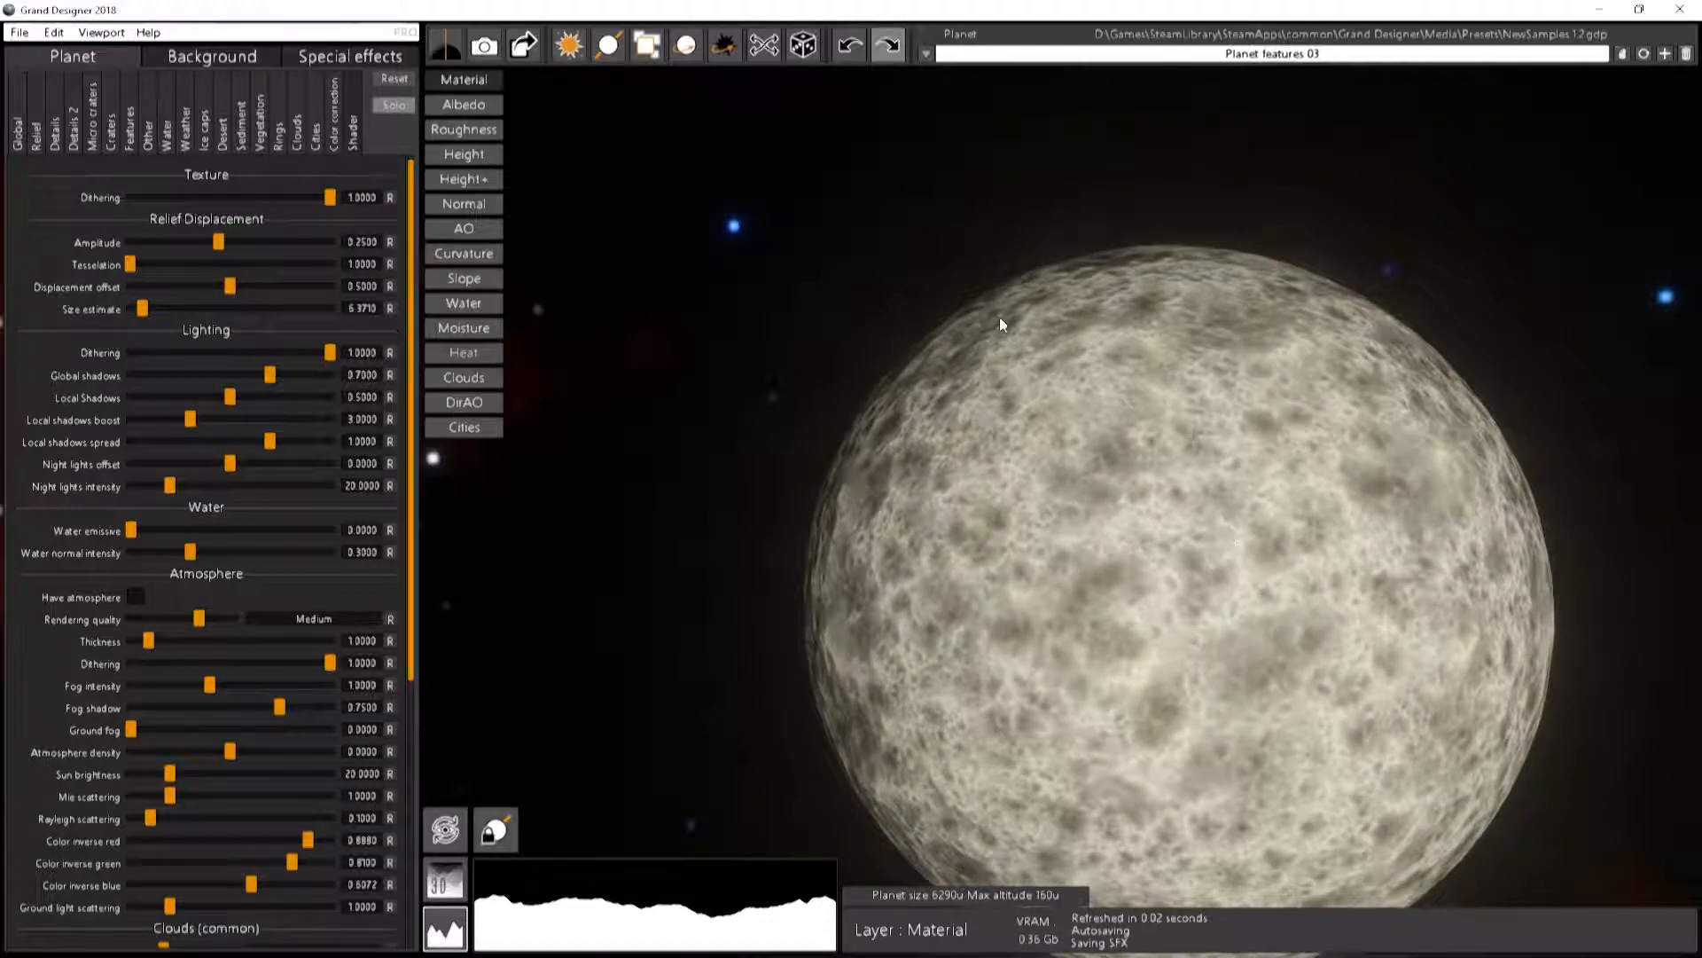
{"action": "right_click_drag", "start_coordinate": [844, 230], "coordinate": [1171, 647]}
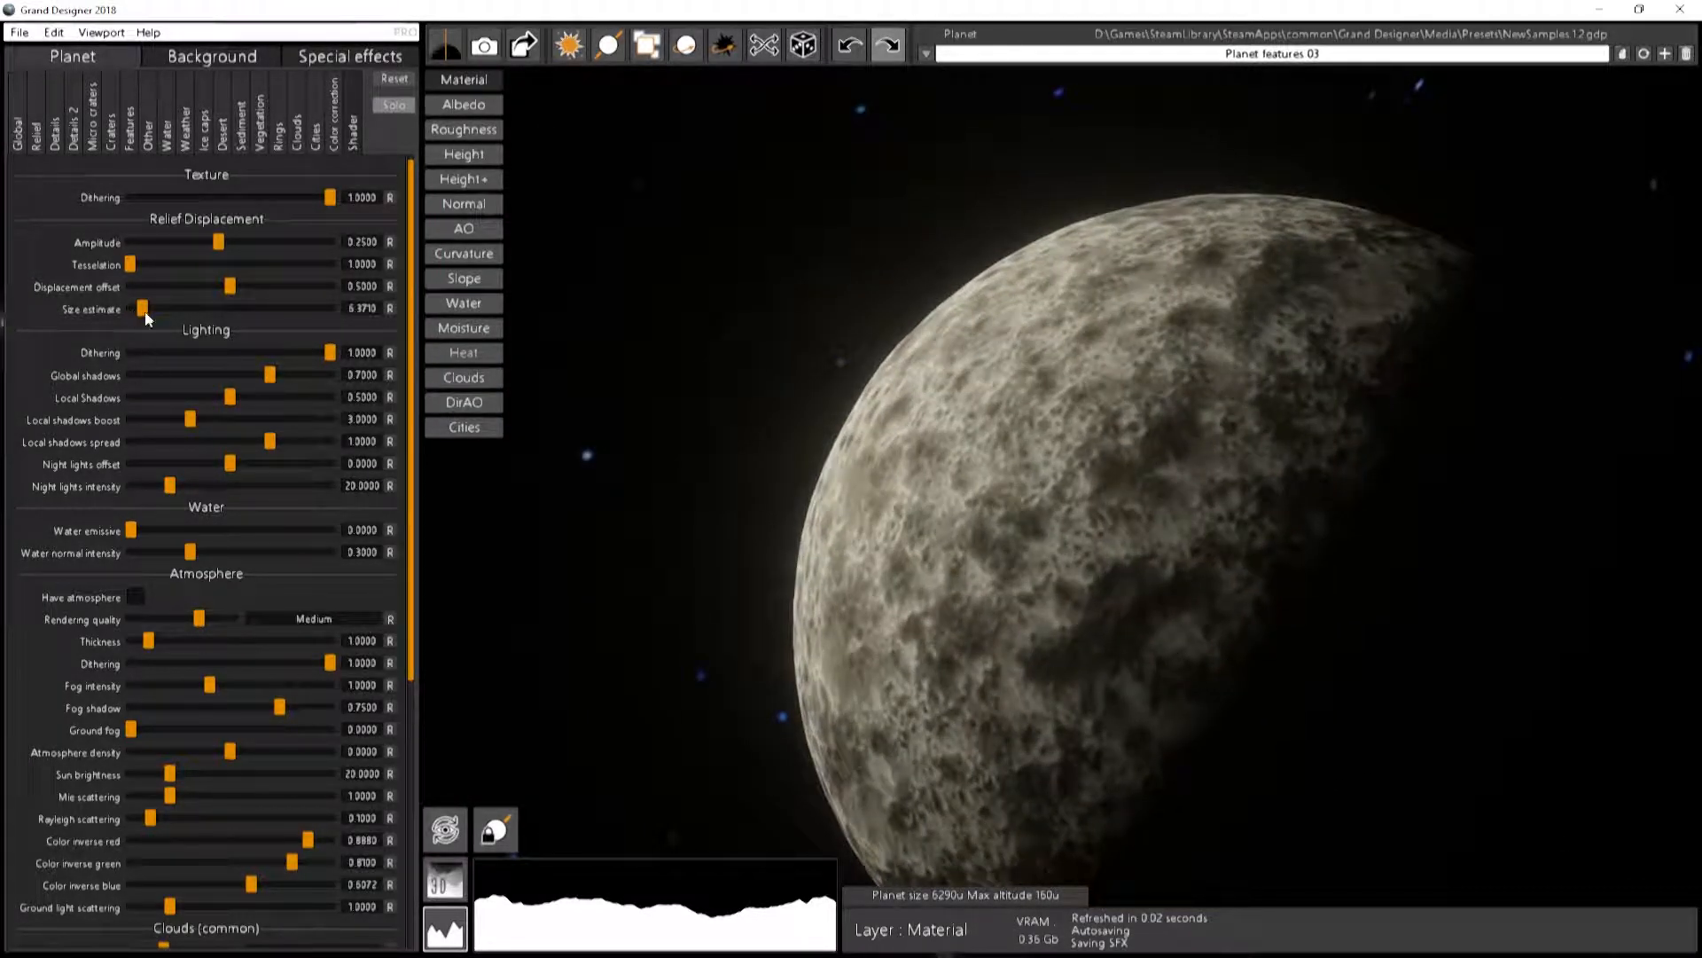
{"action": "left_click_drag", "start_coordinate": [218, 246], "coordinate": [271, 257]}
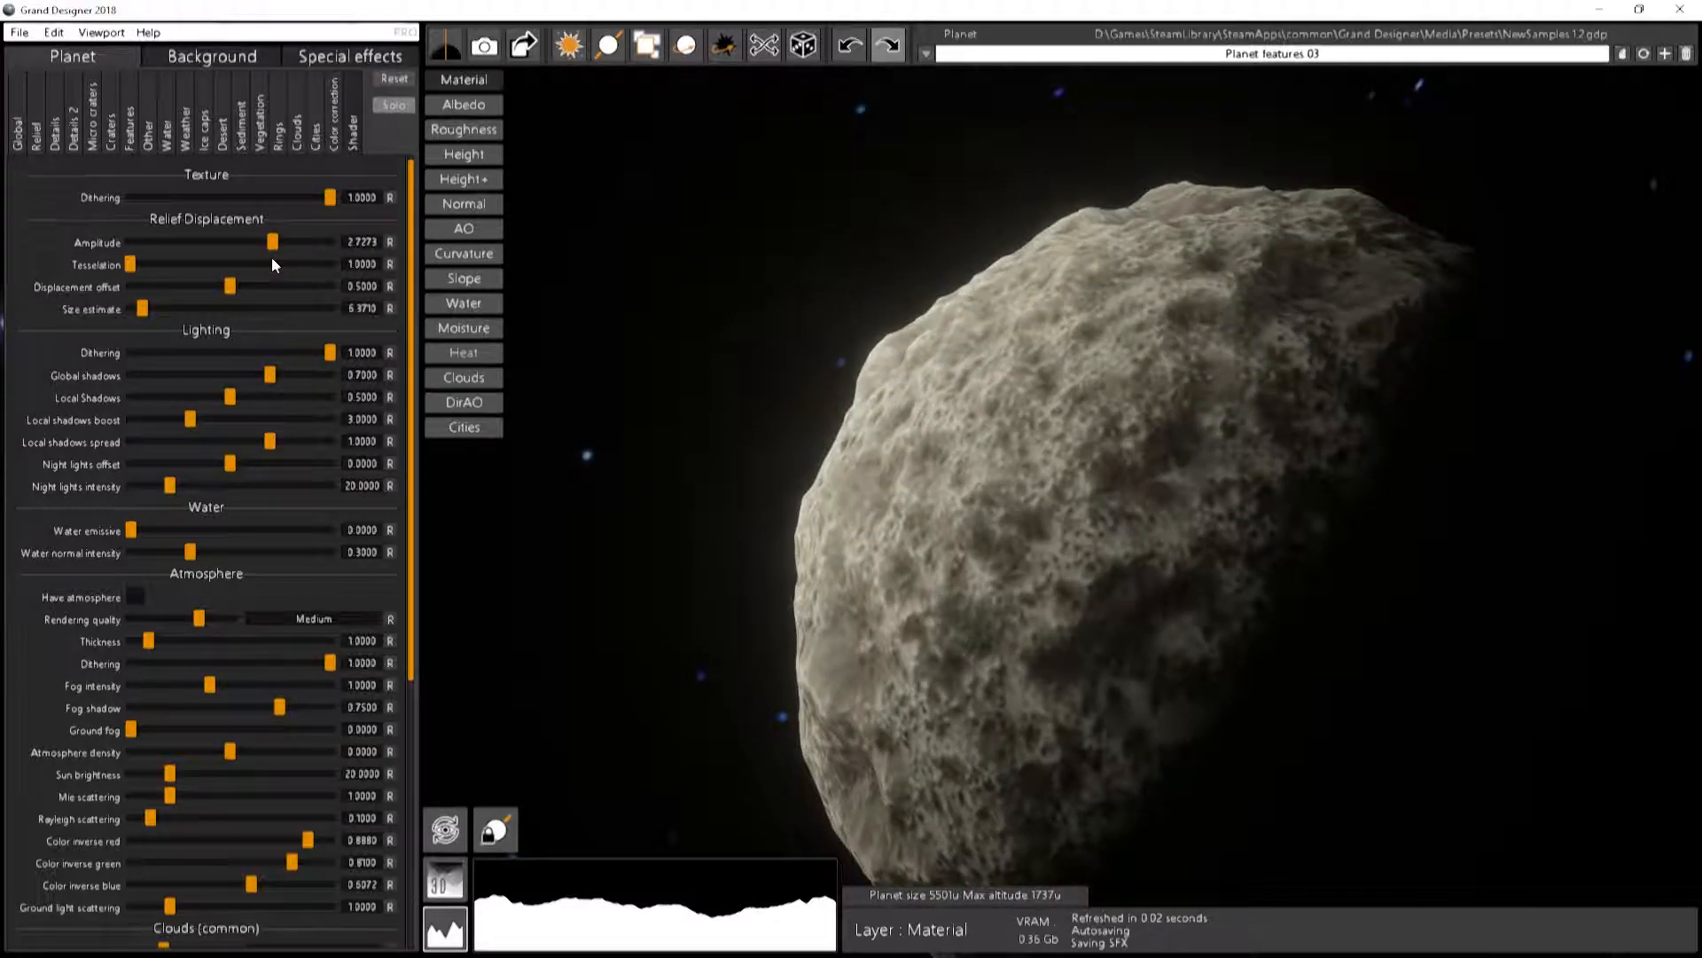
{"action": "left_click_drag", "start_coordinate": [145, 264], "coordinate": [247, 266]}
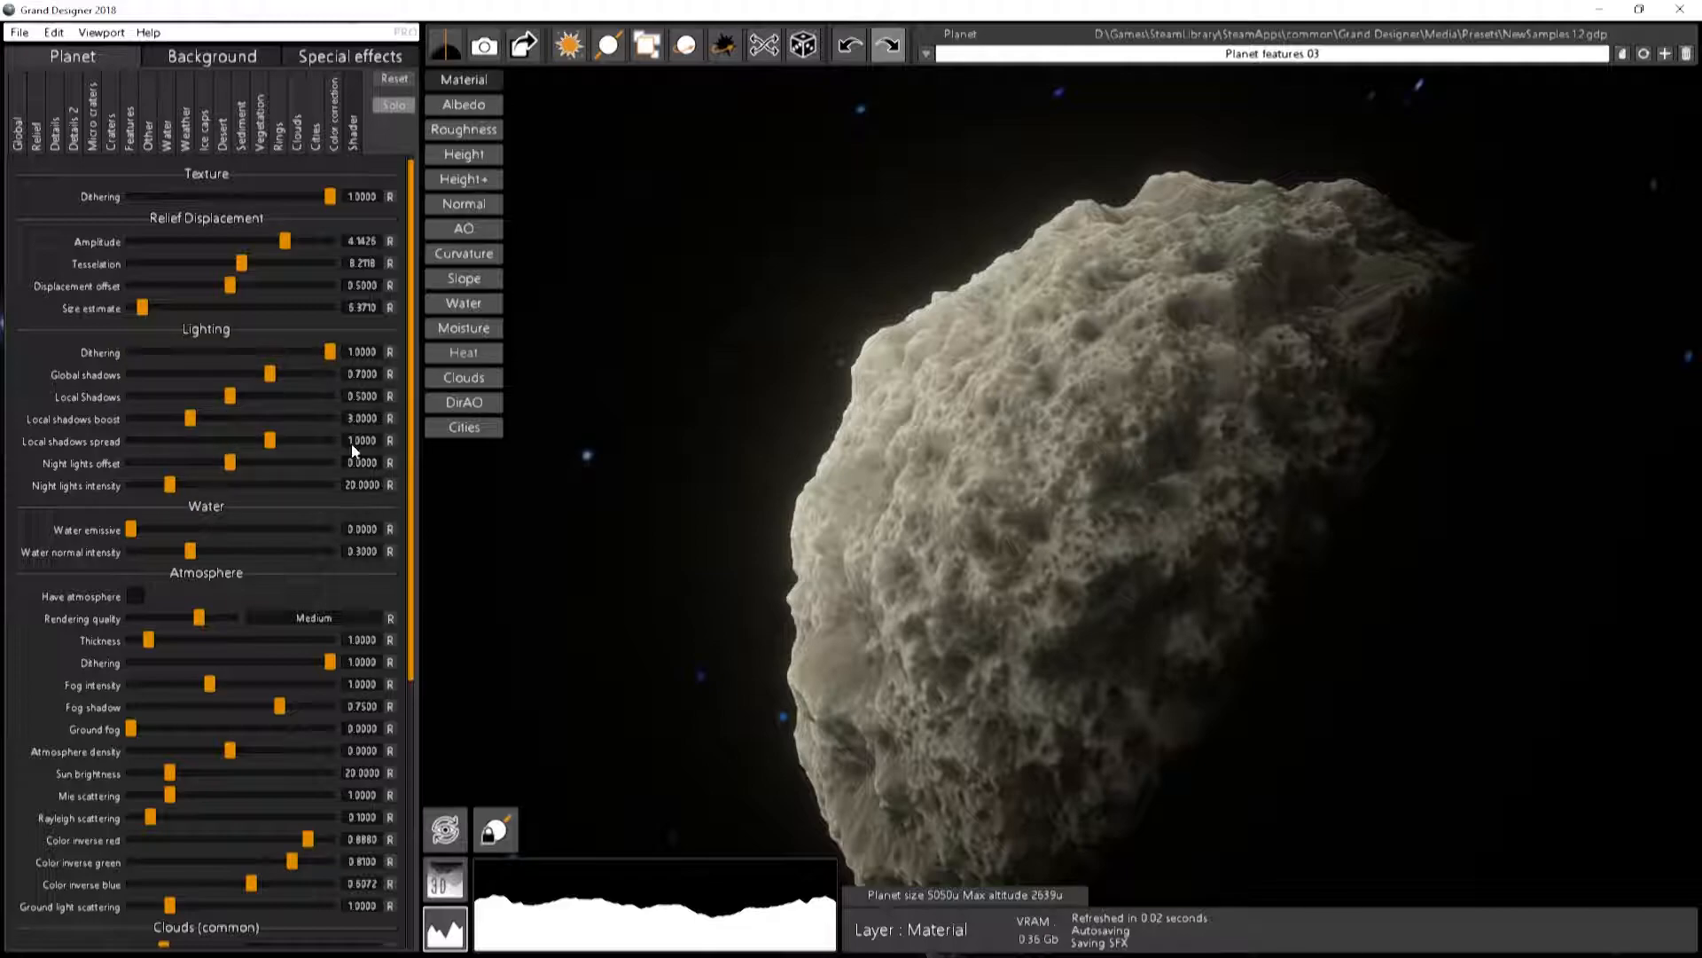
Set the shader lighting's global shadows to 1.0 and local shadows to about 0.75
{"action": "left_click_drag", "start_coordinate": [1152, 576], "coordinate": [1092, 532]}
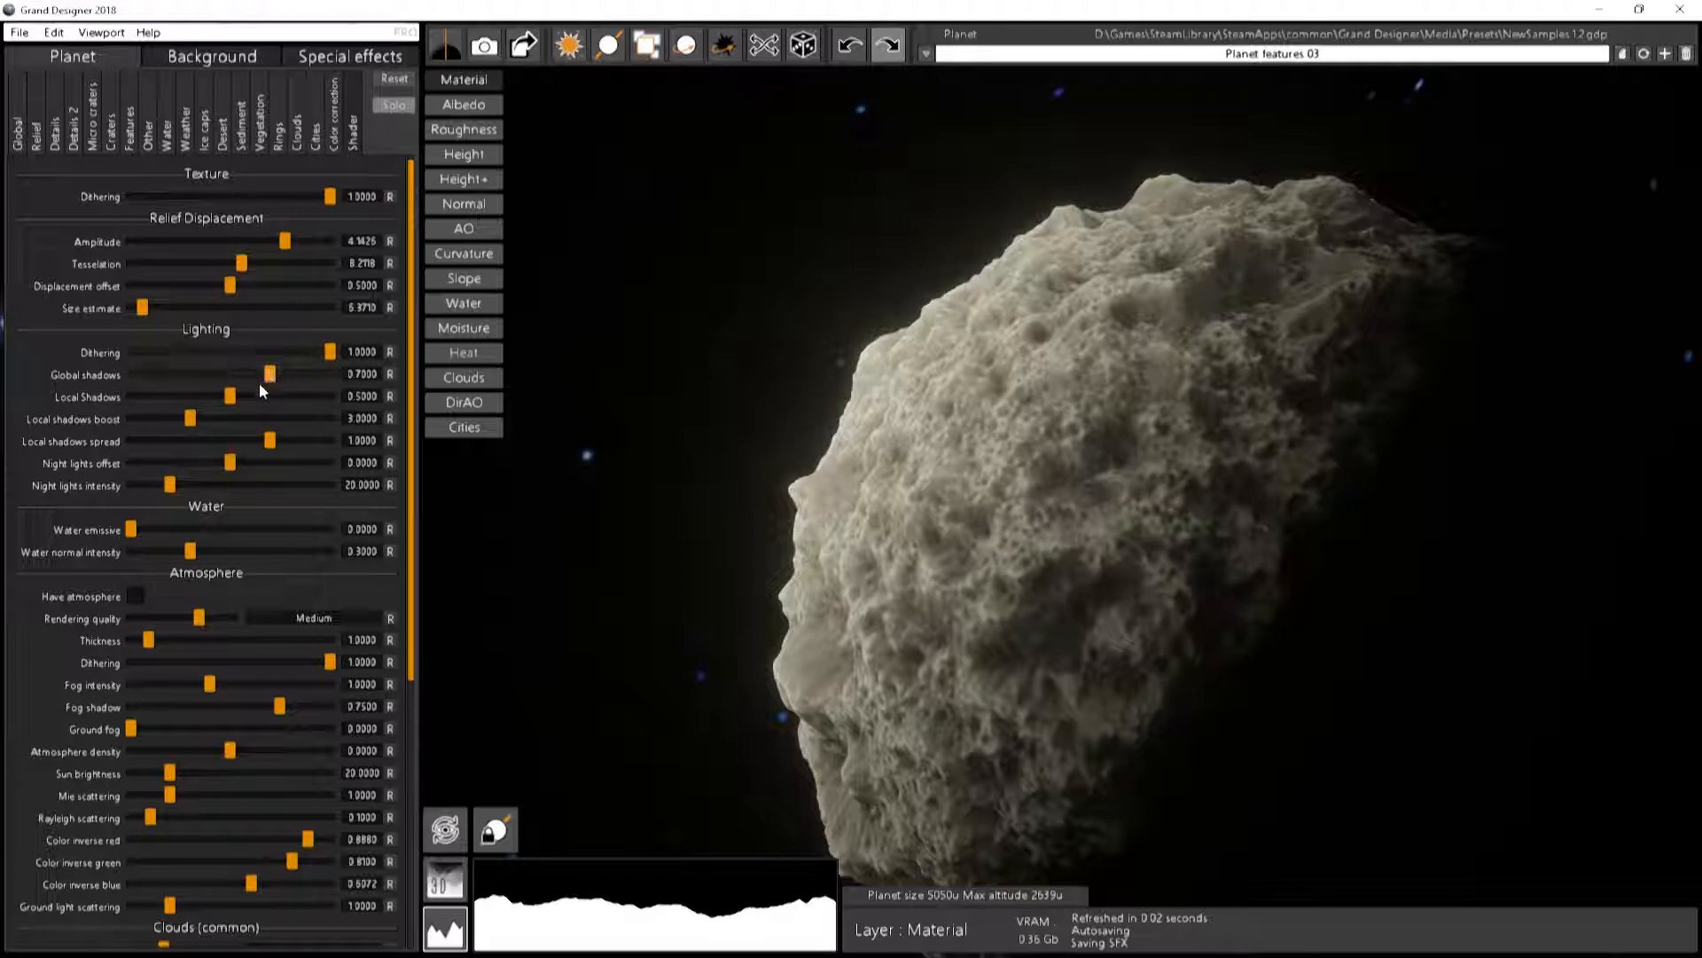
{"action": "mouse_move", "coordinate": [235, 399]}
{"action": "left_mouse_down"}
{"action": "mouse_move", "coordinate": [315, 390]}
{"action": "mouse_move", "coordinate": [152, 399]}
{"action": "mouse_move", "coordinate": [306, 396]}
{"action": "mouse_move", "coordinate": [227, 399]}
{"action": "mouse_move", "coordinate": [249, 401]}
{"action": "left_mouse_up"}
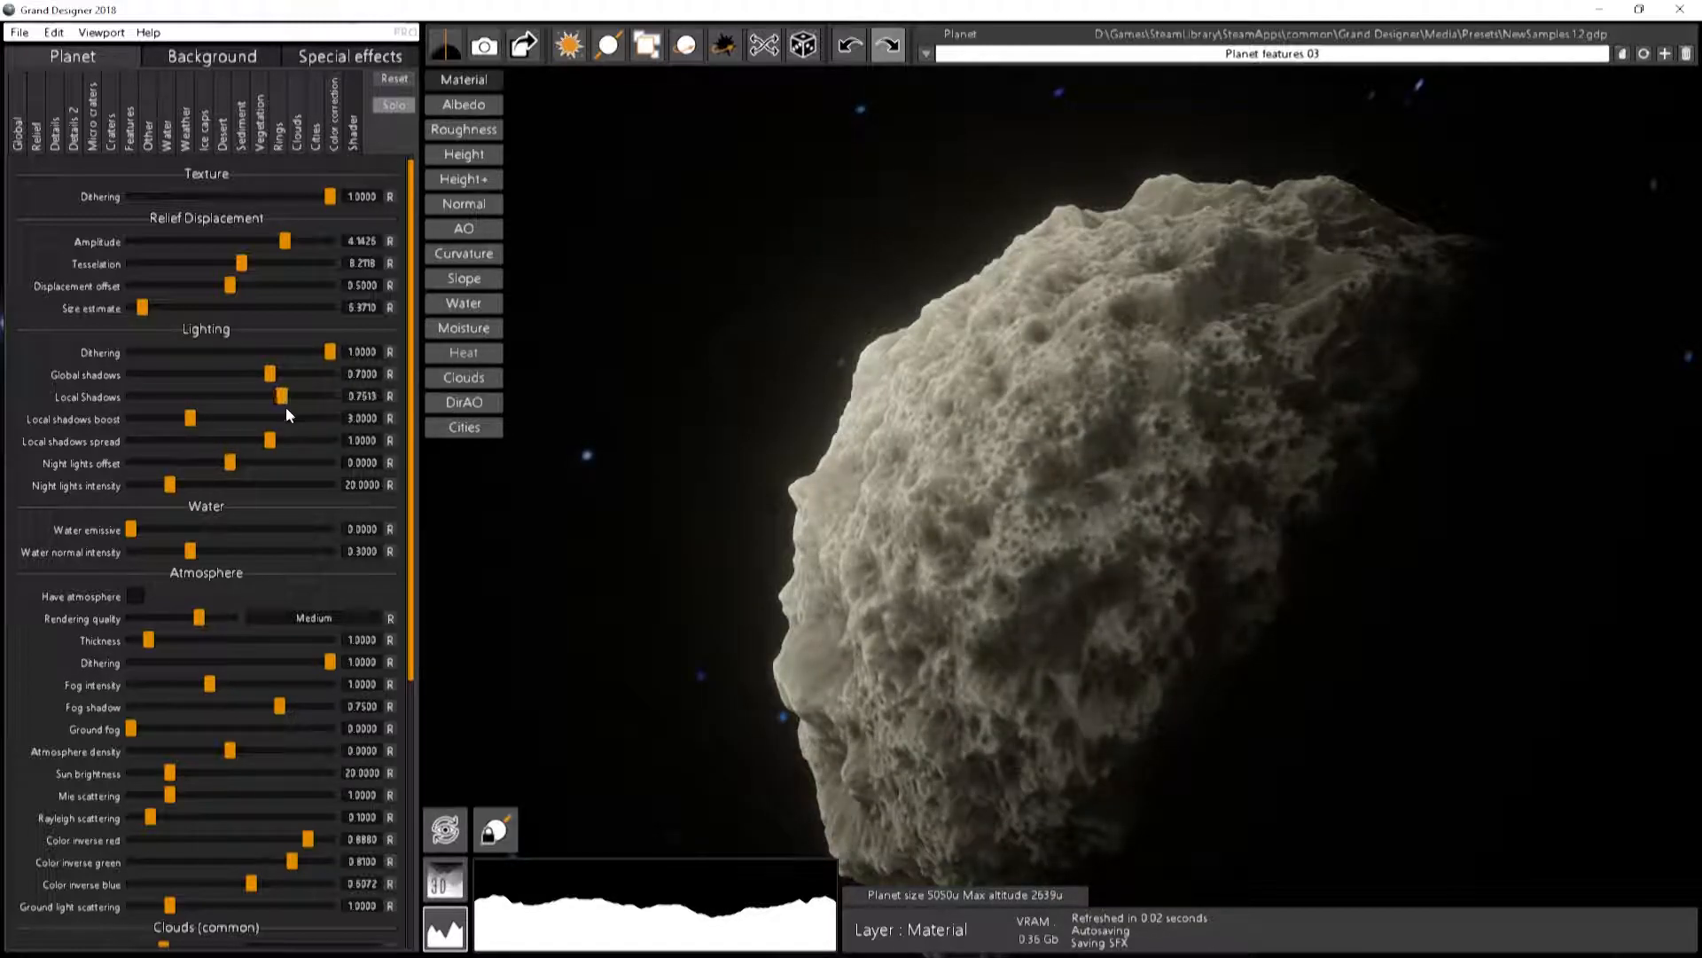
{"action": "left_click", "coordinate": [285, 397]}
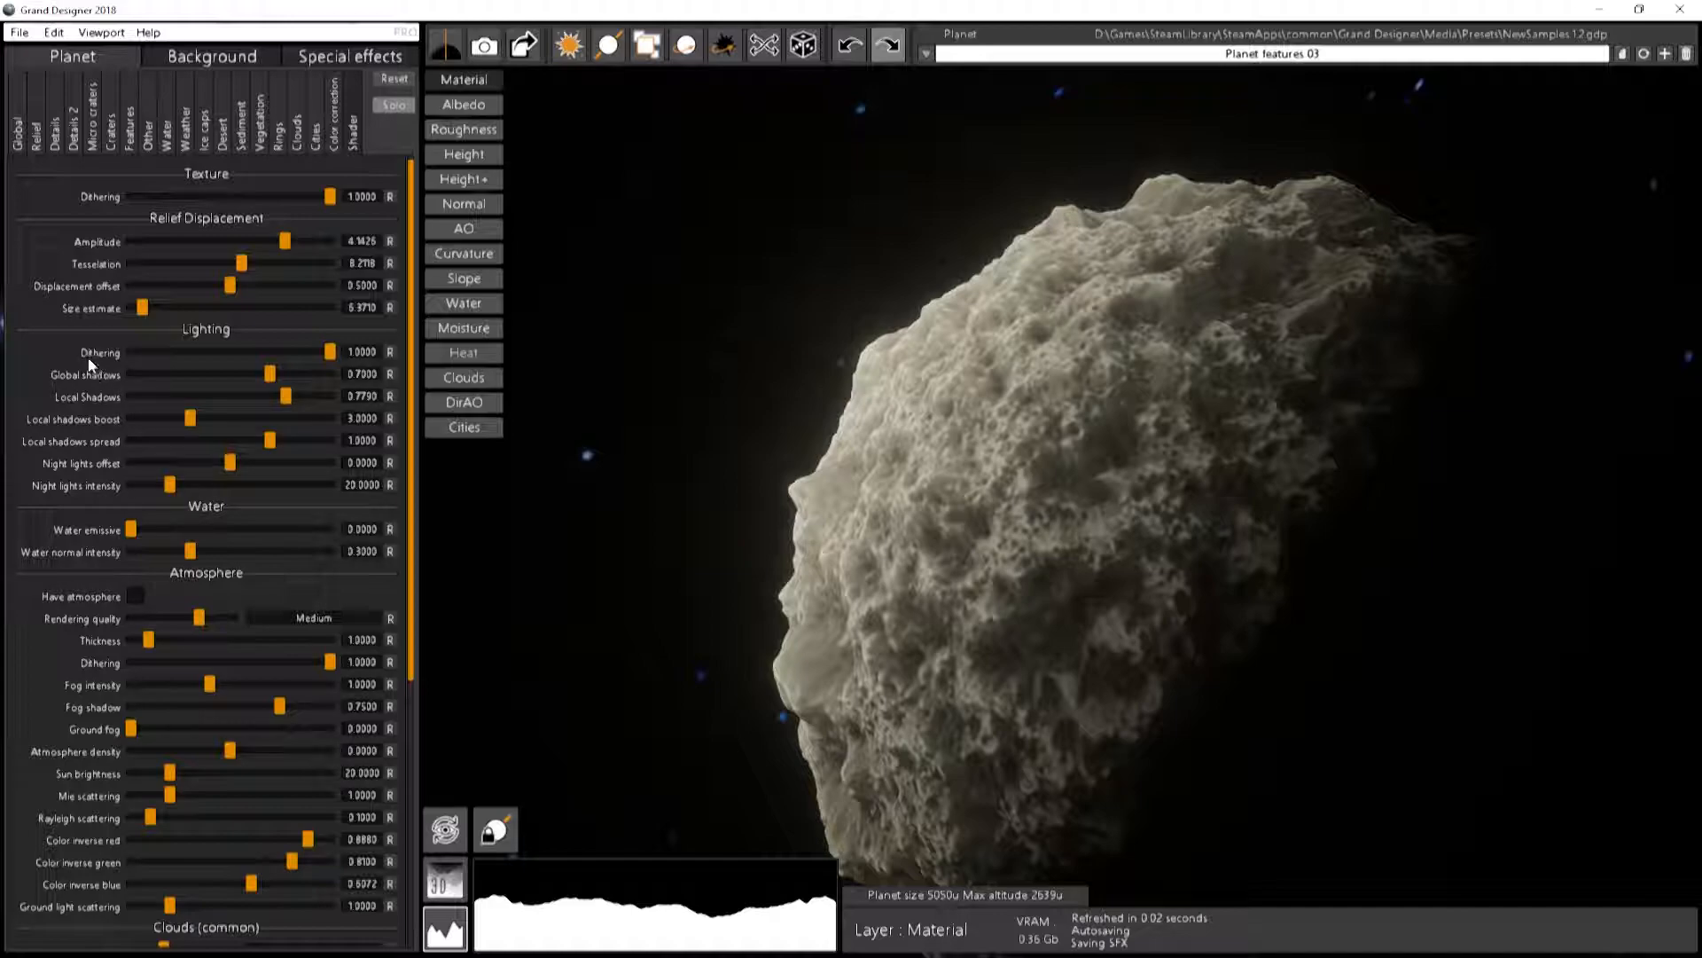
{"action": "left_click_drag", "start_coordinate": [261, 375], "coordinate": [332, 375]}
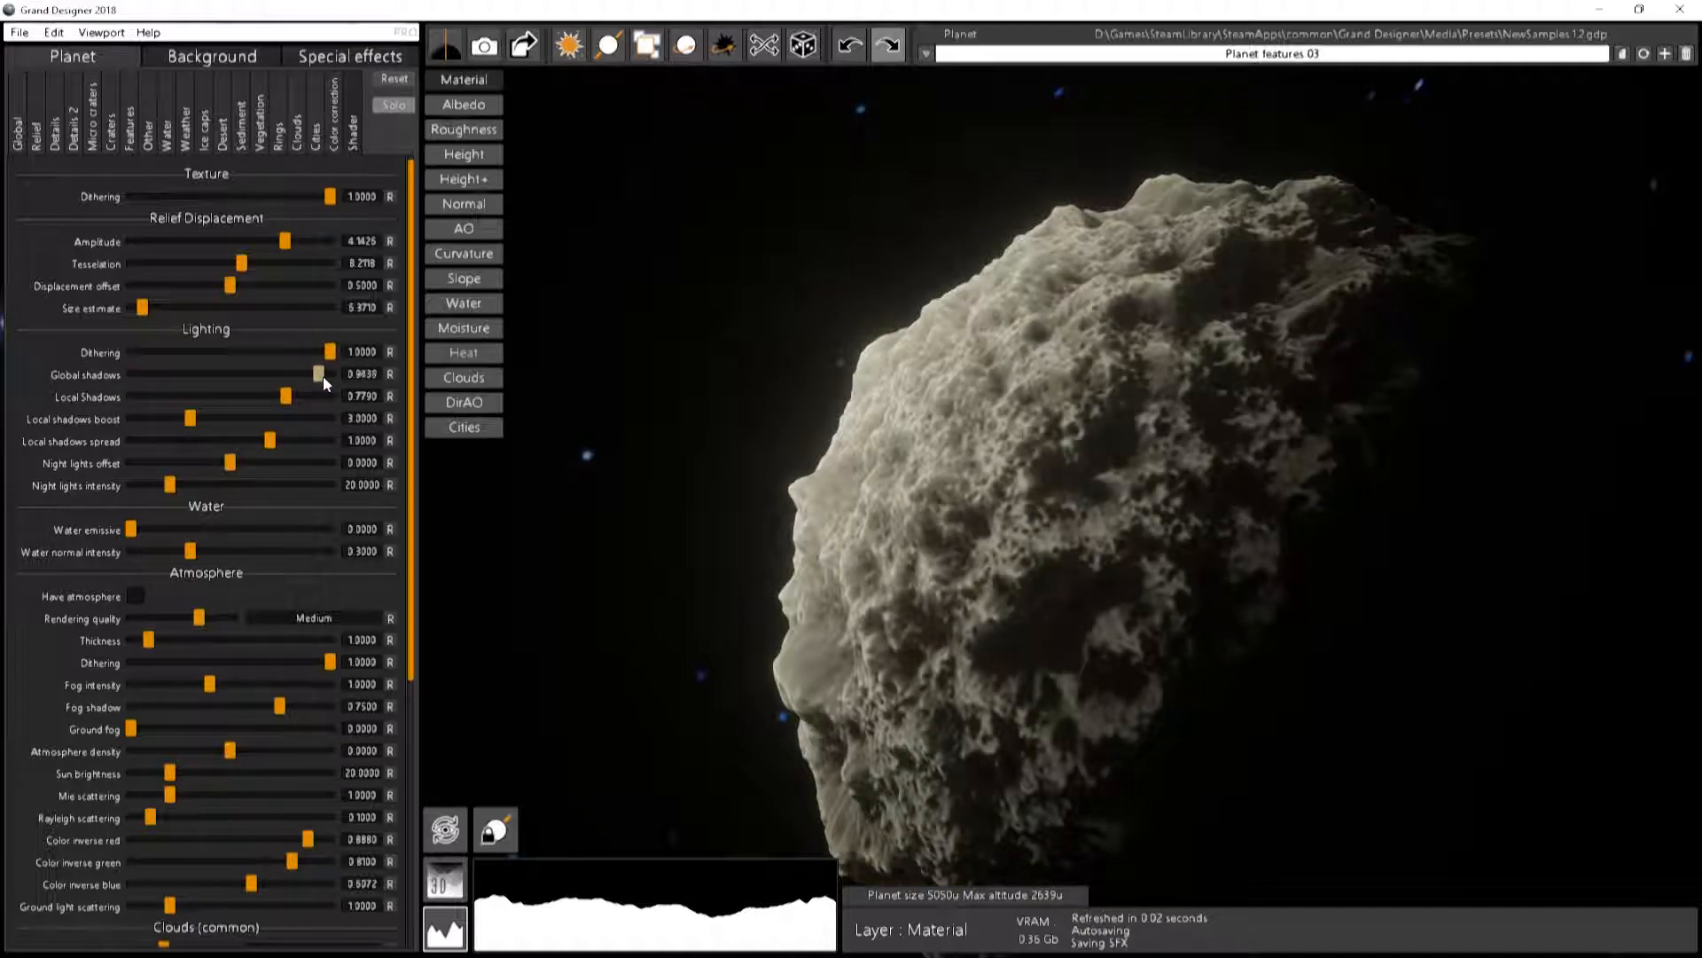
{"action": "left_click_drag", "start_coordinate": [1328, 427], "coordinate": [1231, 454]}
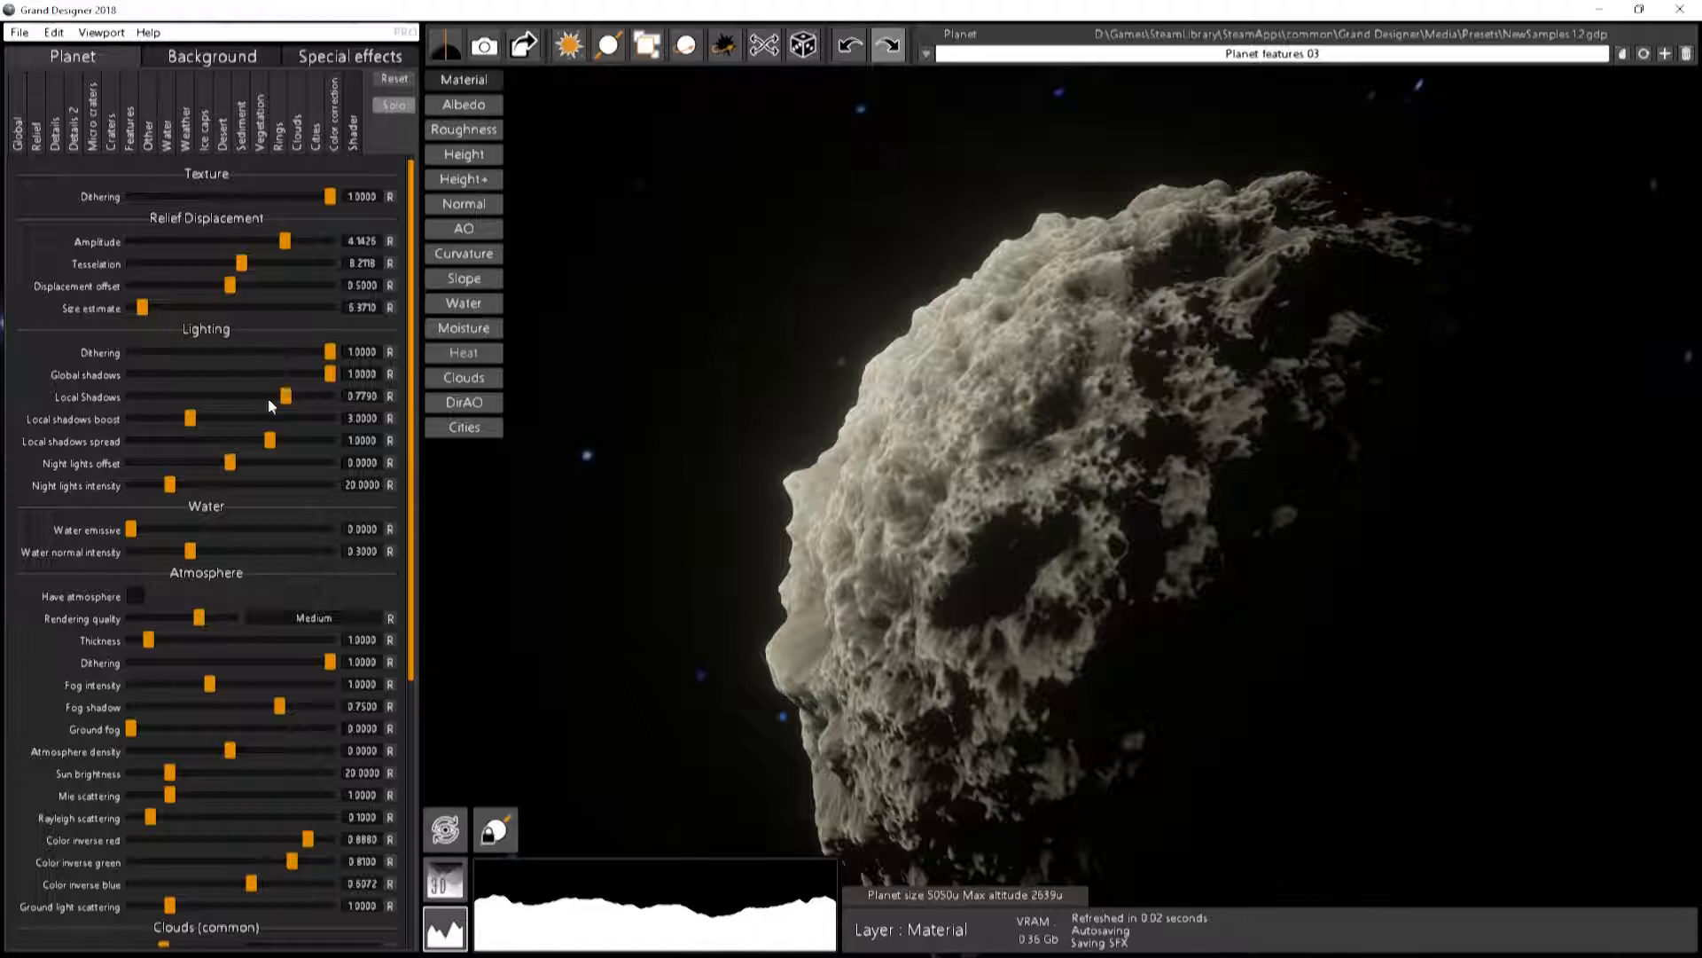
{"action": "left_click_drag", "start_coordinate": [285, 397], "coordinate": [279, 403]}
{"action": "left_click_drag", "start_coordinate": [1222, 648], "coordinate": [1197, 669]}
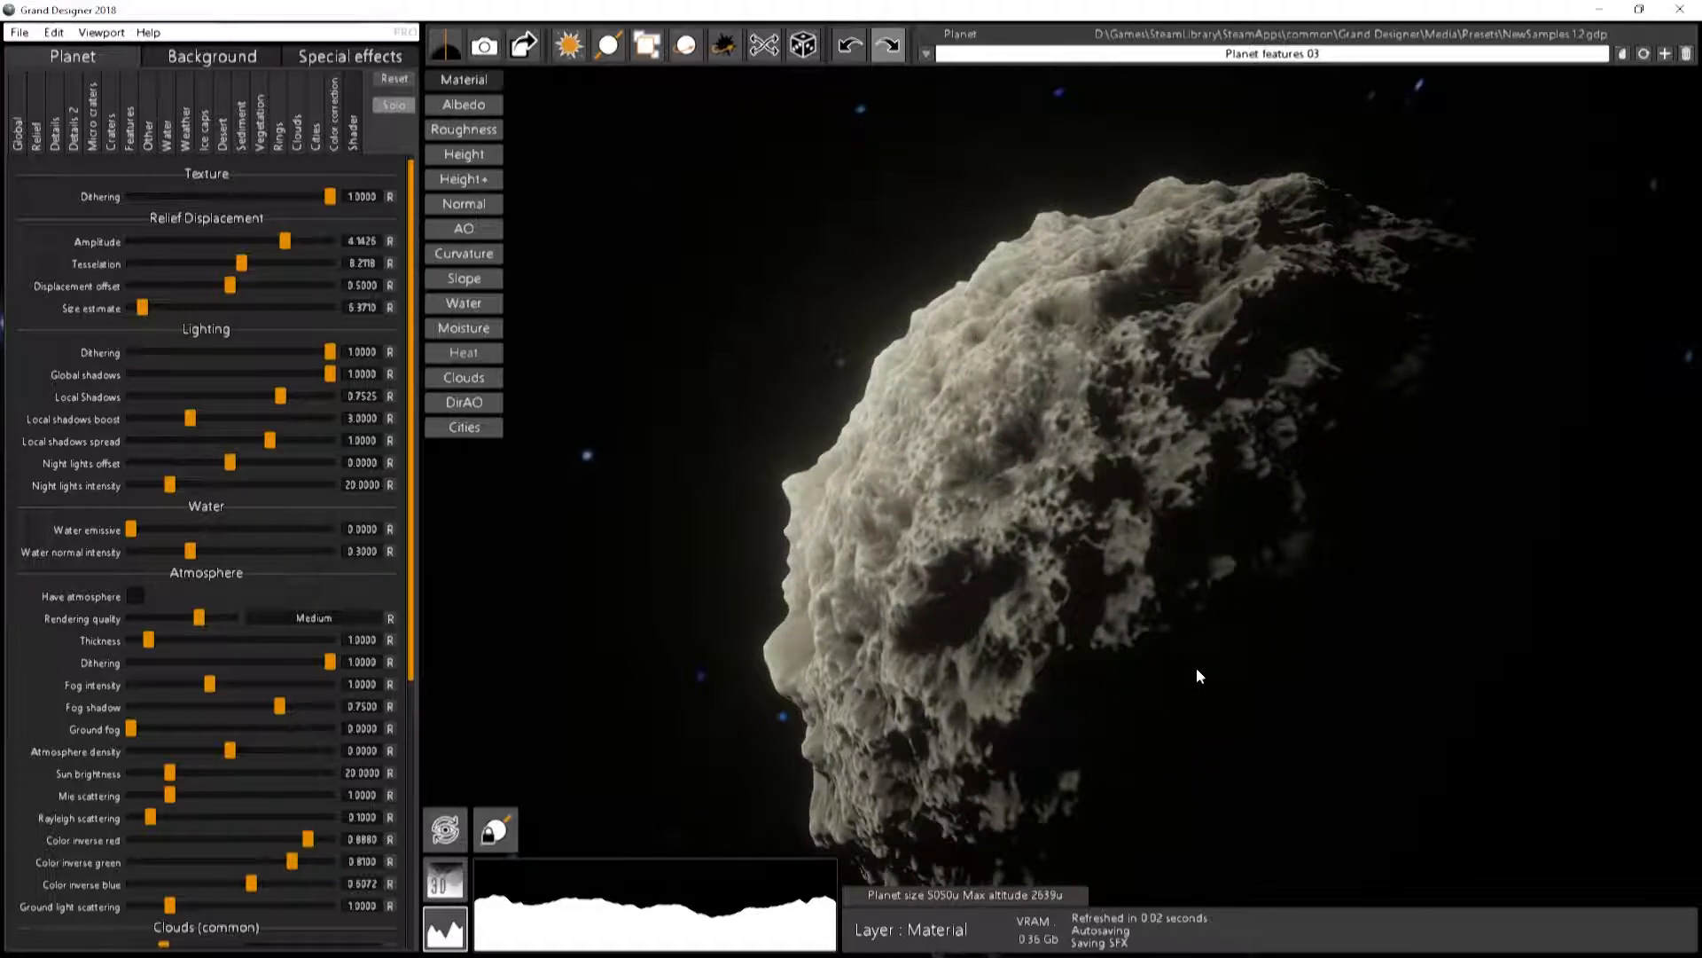
{"action": "left_click_drag", "start_coordinate": [1248, 328], "coordinate": [1018, 337]}
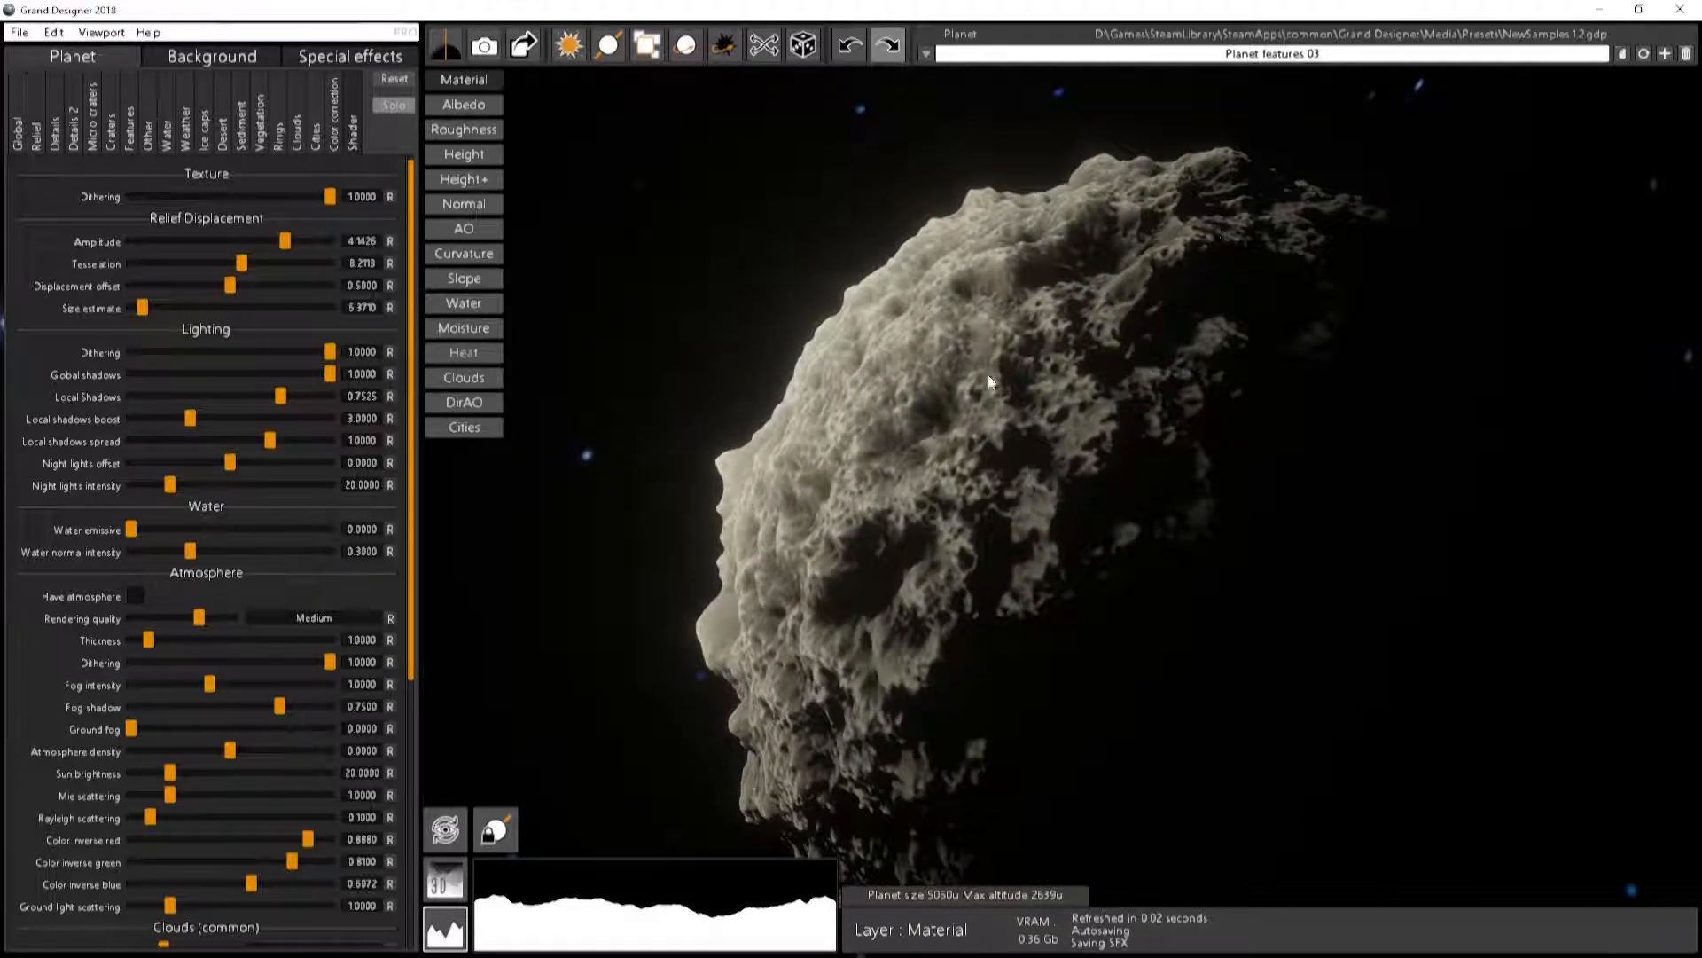
Try directional AO low and medium frequencies of about 1.2 for the local shadows, and reset both to their defaults
{"action": "left_click", "coordinate": [148, 138]}
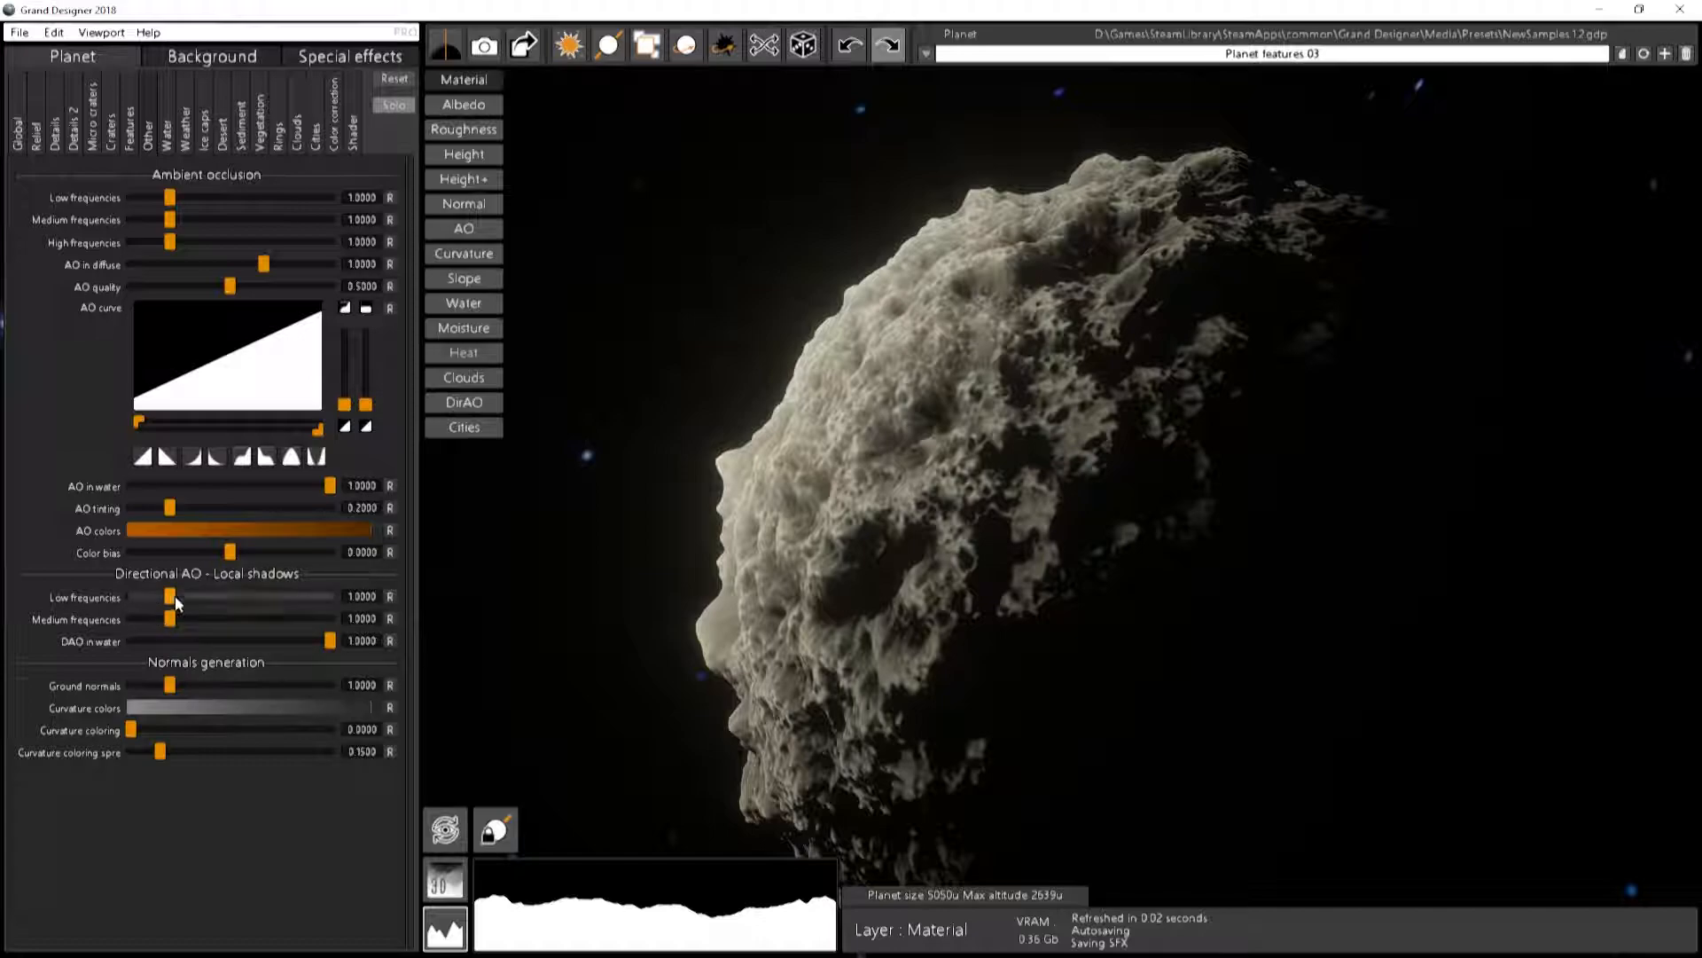
{"action": "mouse_move", "coordinate": [174, 601]}
{"action": "left_mouse_down"}
{"action": "mouse_move", "coordinate": [232, 598]}
{"action": "mouse_move", "coordinate": [168, 603]}
{"action": "mouse_move", "coordinate": [306, 638]}
{"action": "mouse_move", "coordinate": [175, 638]}
{"action": "left_mouse_up"}
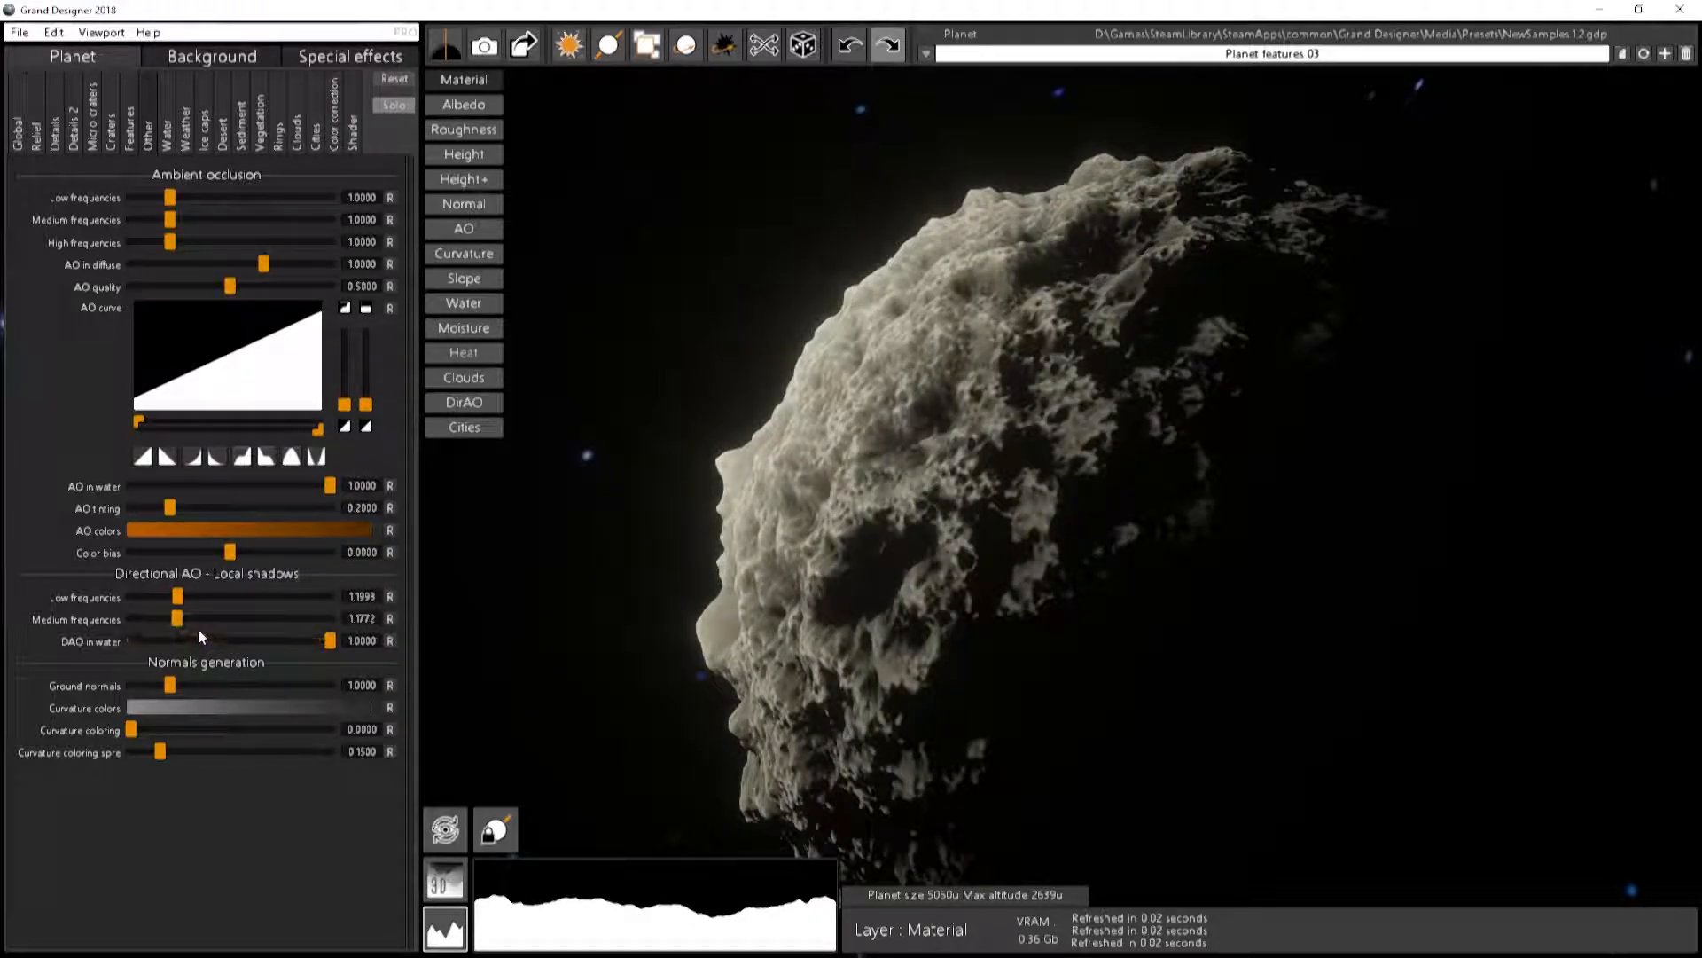
{"action": "left_click", "coordinate": [390, 596]}
{"action": "left_click", "coordinate": [390, 619]}
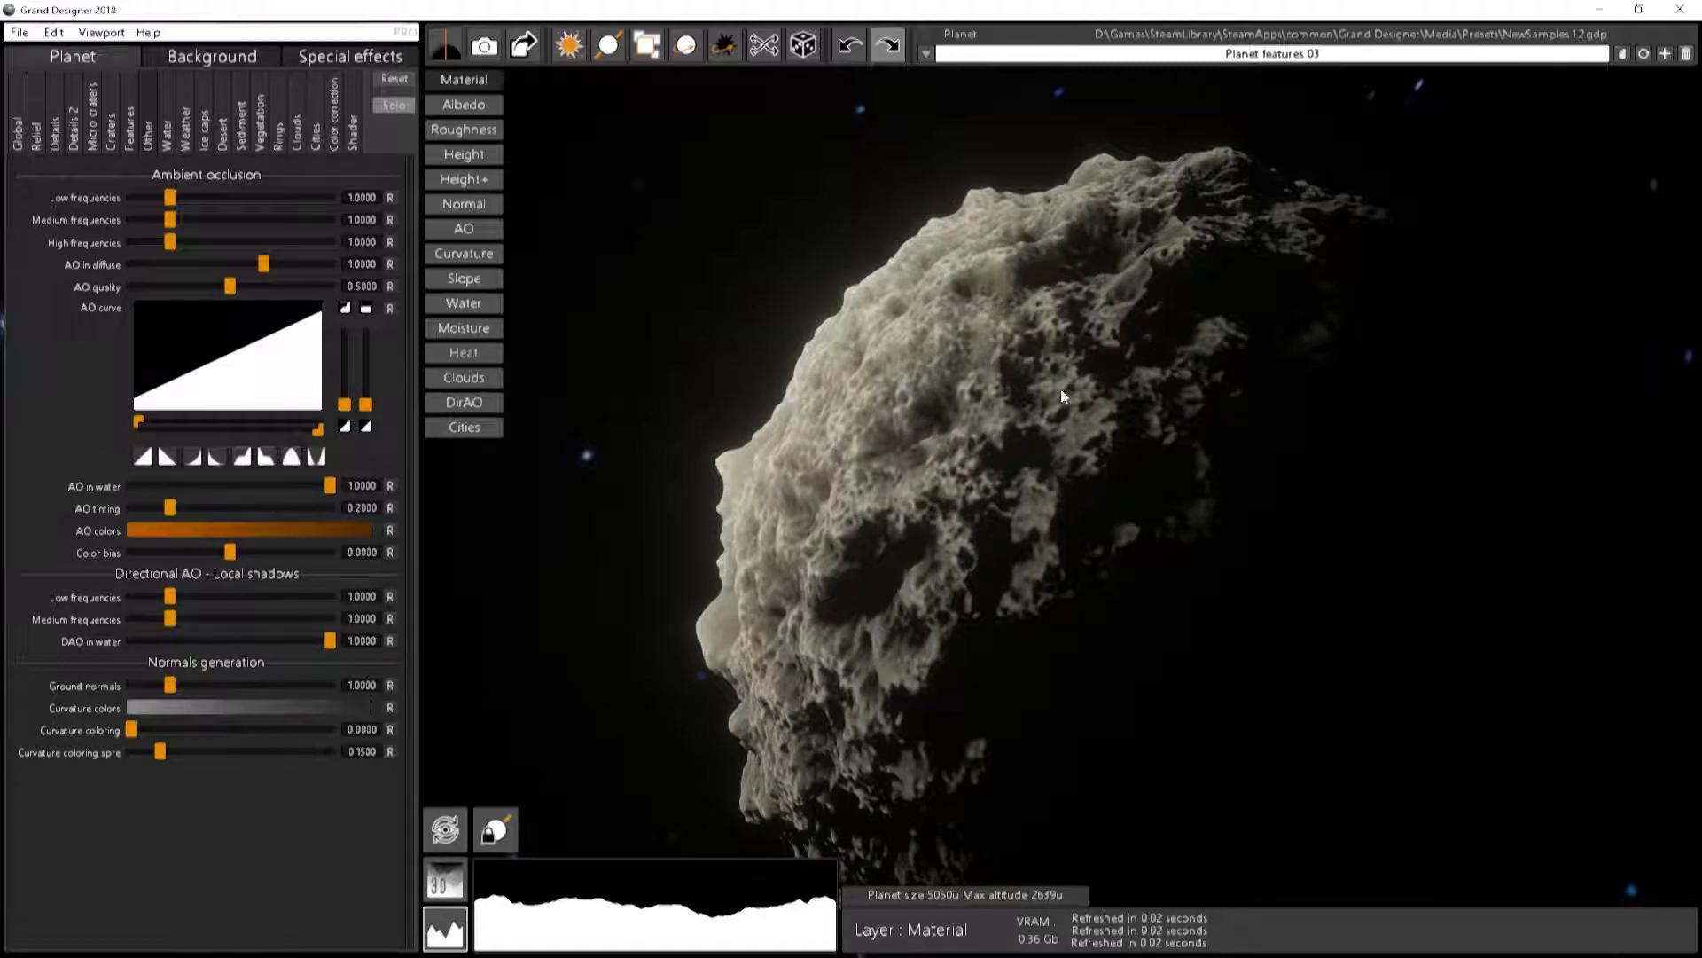
Enable the planet's atmosphere in the shader settings
{"action": "left_click", "coordinate": [354, 140]}
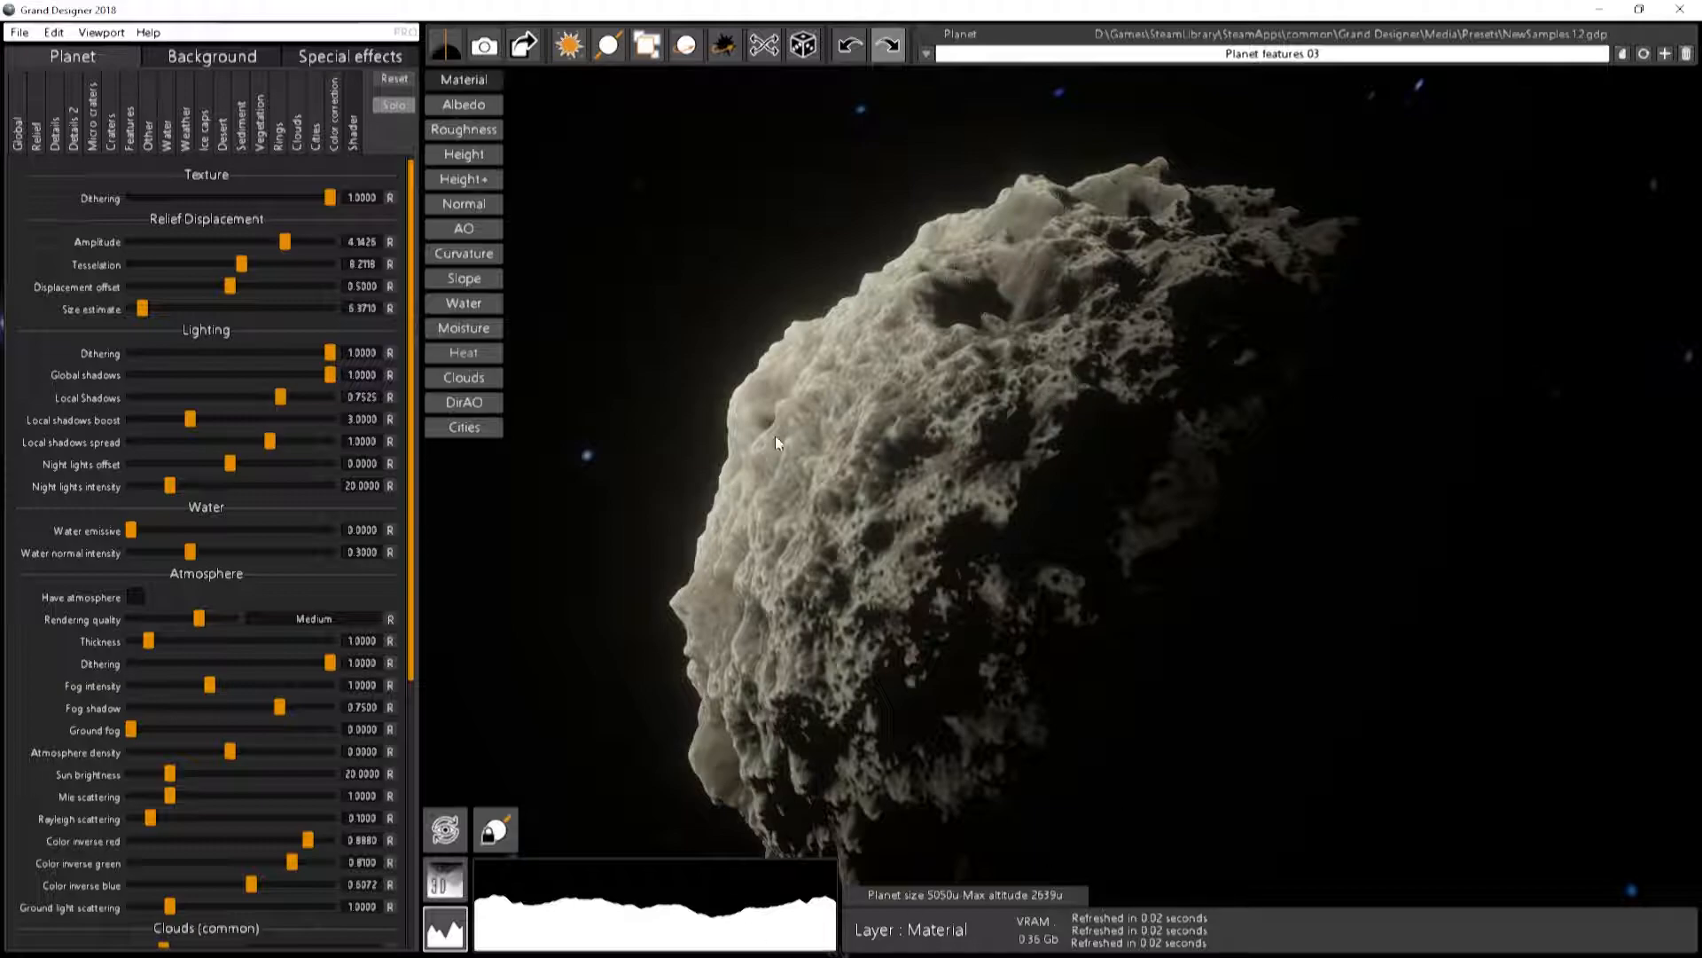
{"action": "left_click_drag", "start_coordinate": [805, 418], "coordinate": [913, 457]}
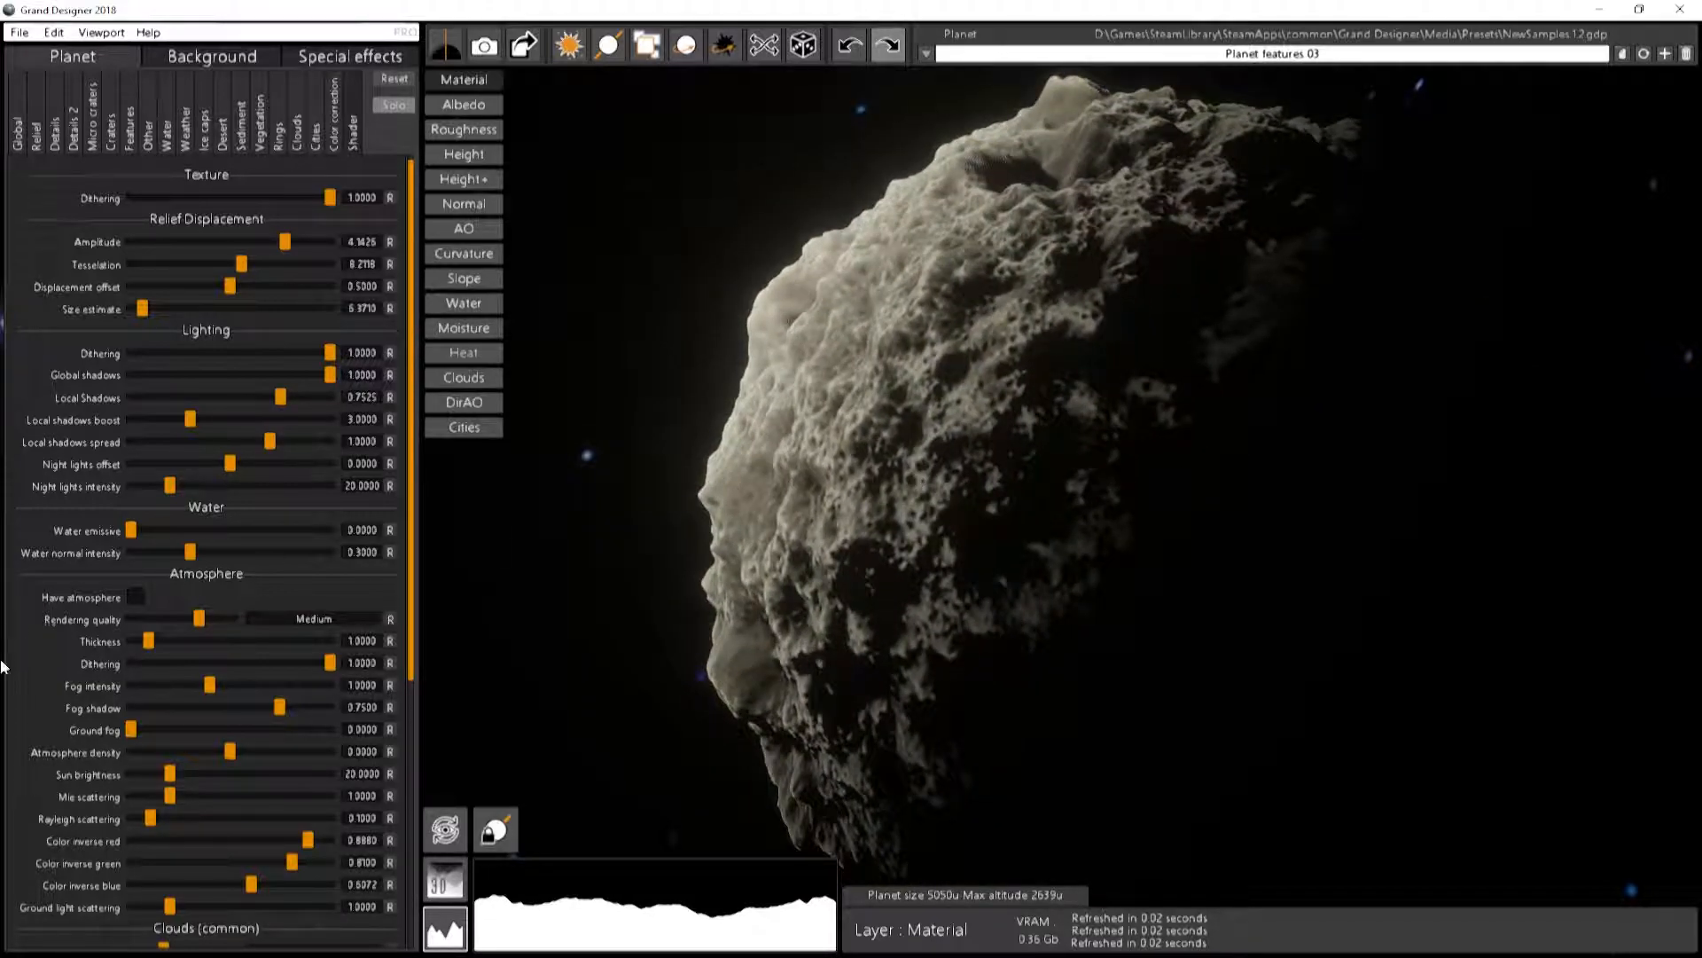
{"action": "scroll", "coordinate": [71, 840], "scroll_direction": "down", "scroll_amount": 4}
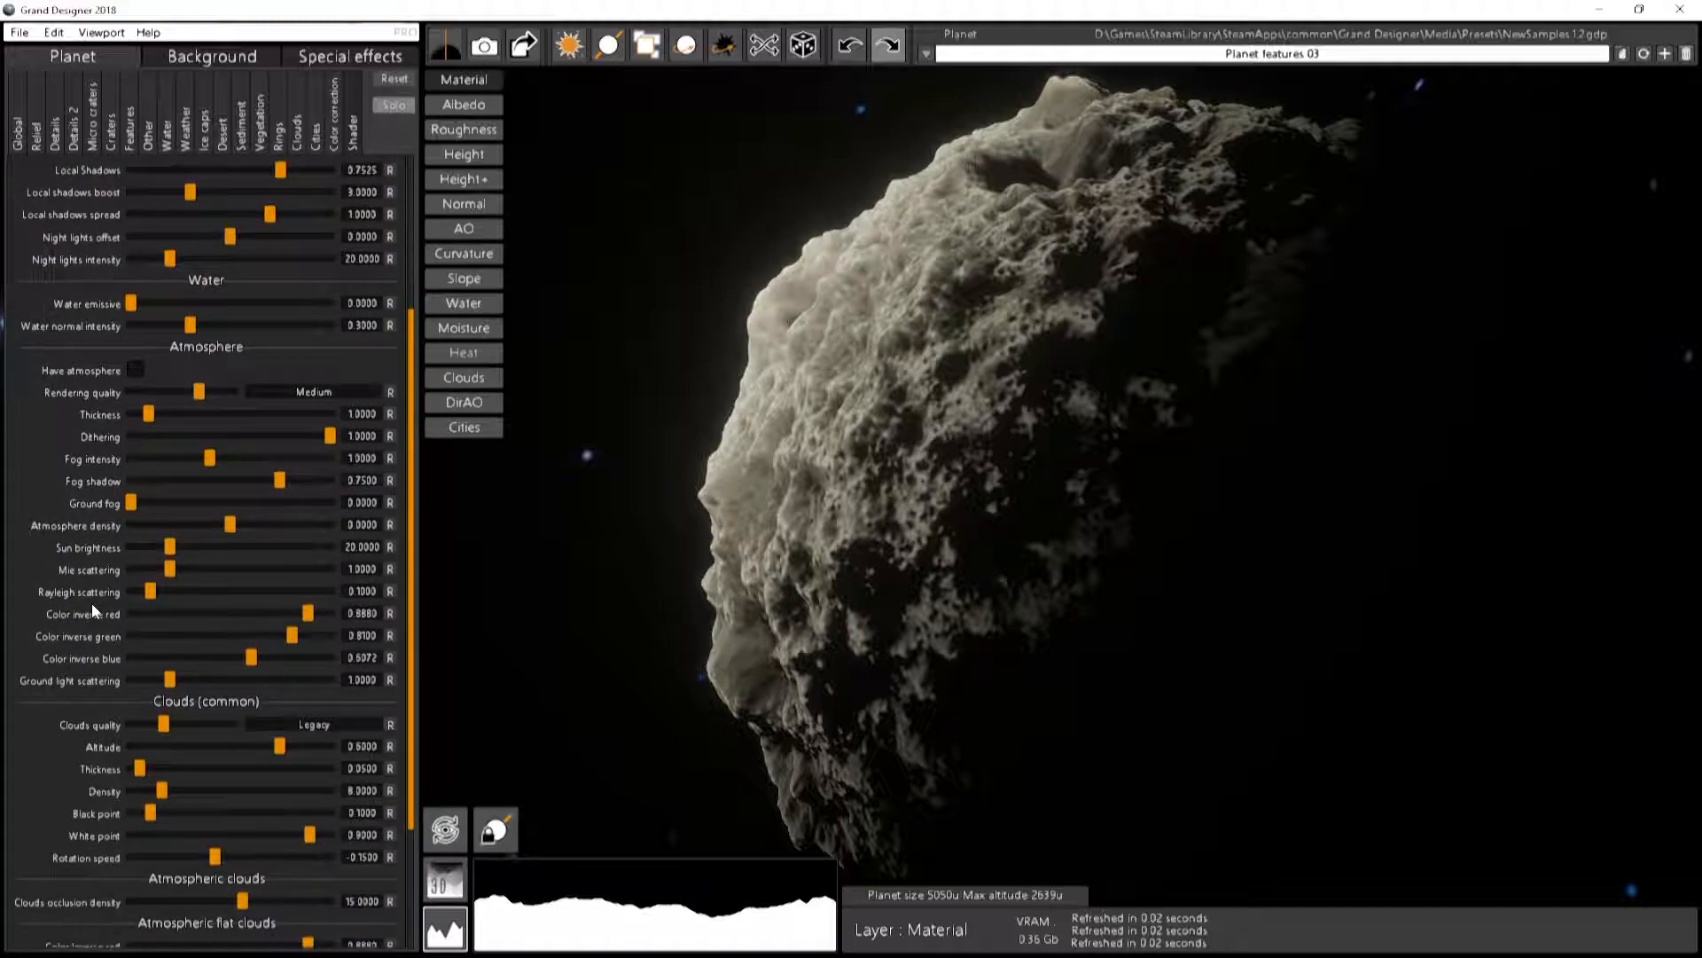
{"action": "left_click_drag", "start_coordinate": [1136, 445], "coordinate": [990, 678]}
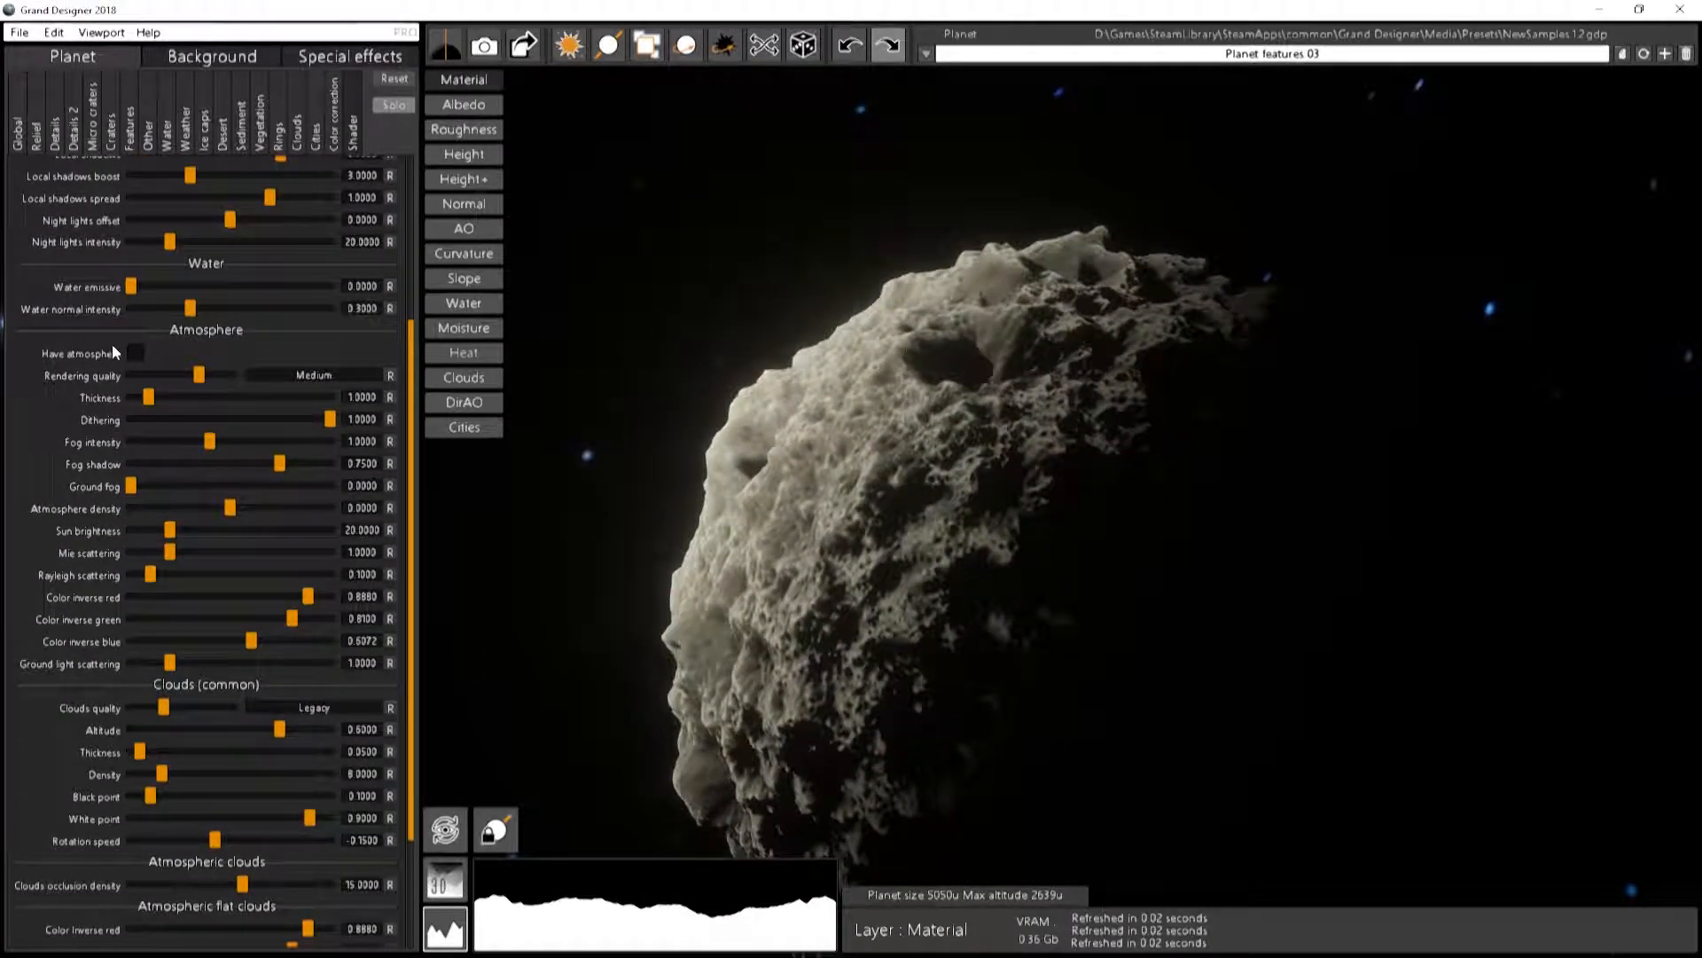
{"action": "left_click", "coordinate": [135, 354]}
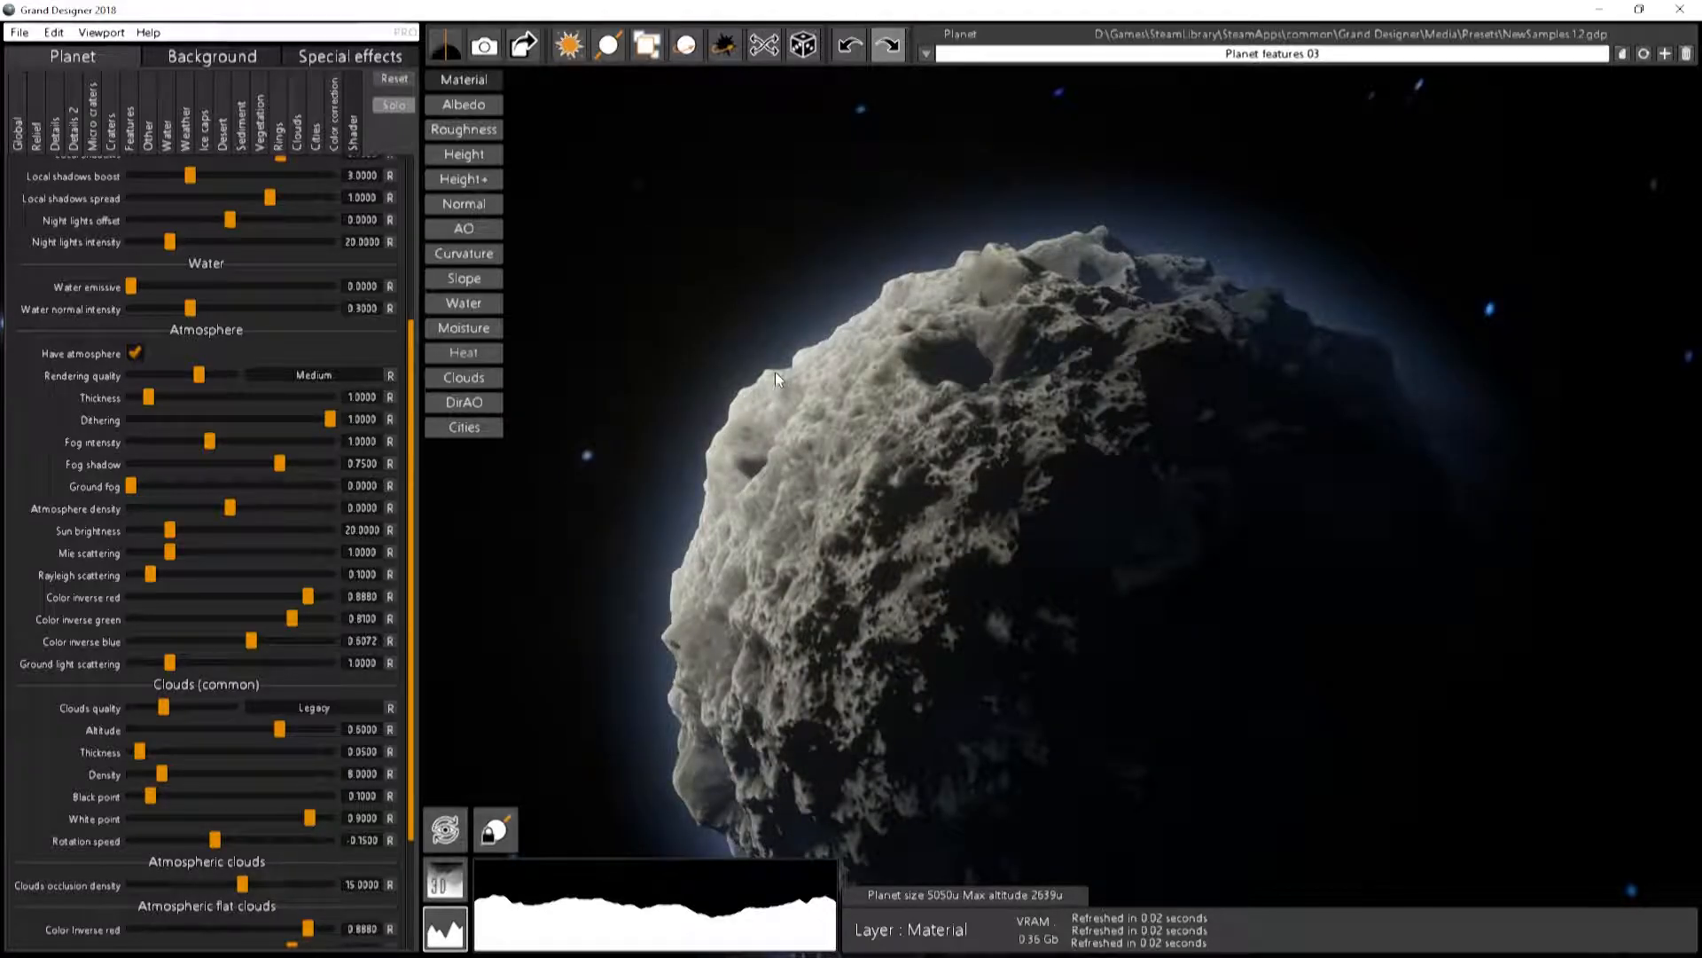
Examine the atmosphere around the rocky planet from several viewing angles
{"action": "mouse_move", "coordinate": [936, 239]}
{"action": "right_mouse_down"}
{"action": "mouse_move", "coordinate": [1108, 240]}
{"action": "mouse_move", "coordinate": [709, 240]}
{"action": "mouse_move", "coordinate": [931, 239]}
{"action": "right_mouse_up"}
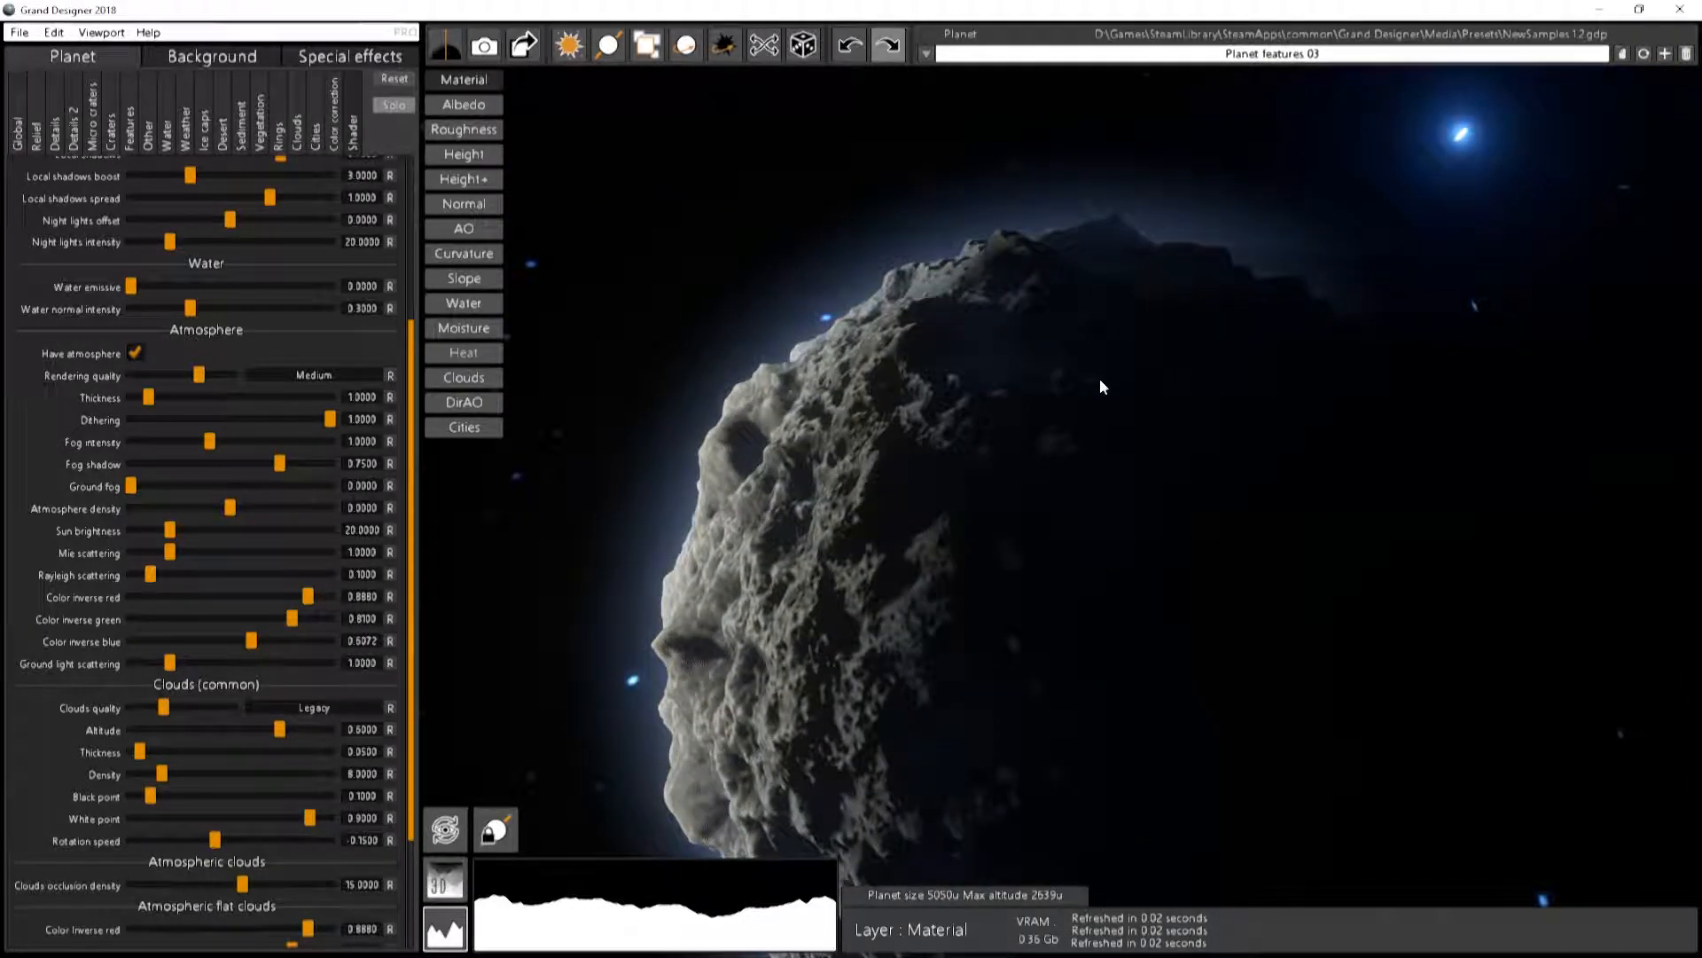
{"action": "right_click_drag", "start_coordinate": [1094, 399], "coordinate": [1610, 91]}
{"action": "left_click_drag", "start_coordinate": [1054, 369], "coordinate": [861, 450]}
{"action": "right_click_drag", "start_coordinate": [906, 500], "coordinate": [356, 387]}
{"action": "left_click_drag", "start_coordinate": [1087, 590], "coordinate": [1109, 561]}
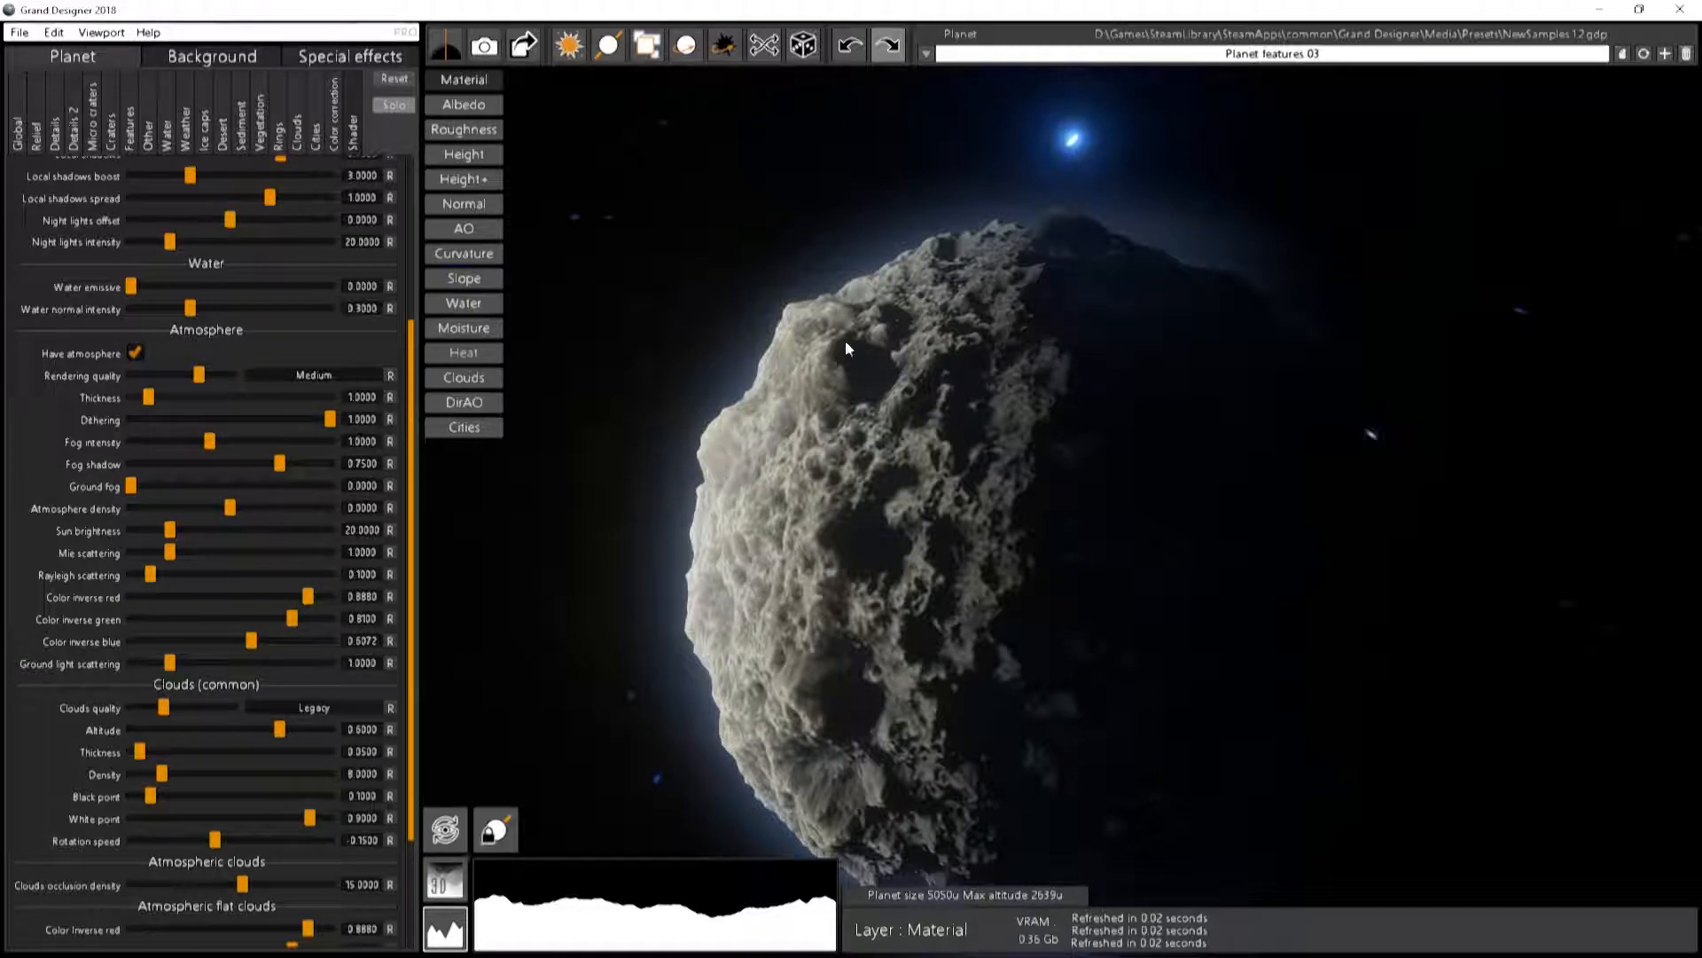
{"action": "left_click_drag", "start_coordinate": [812, 327], "coordinate": [1056, 561]}
{"action": "left_click_drag", "start_coordinate": [927, 459], "coordinate": [943, 519]}
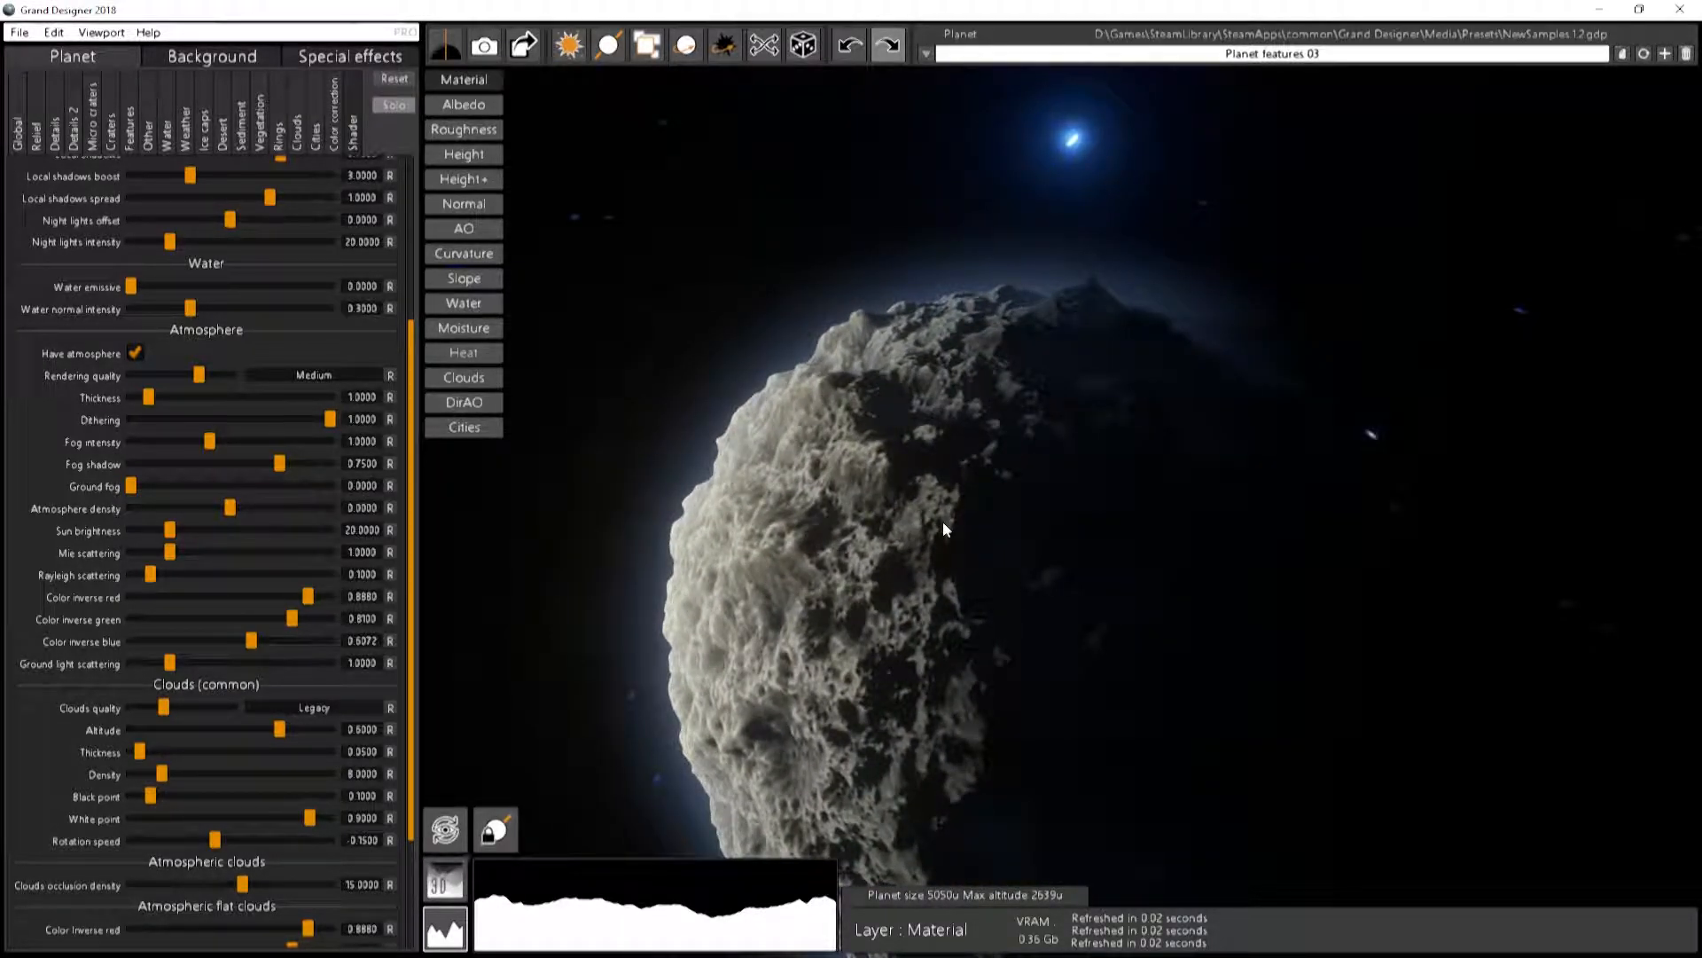
Try the Legacy atmosphere rendering quality for comparison and restore it to Medium
{"action": "left_click_drag", "start_coordinate": [196, 376], "coordinate": [241, 378]}
{"action": "left_click_drag", "start_coordinate": [220, 376], "coordinate": [131, 374]}
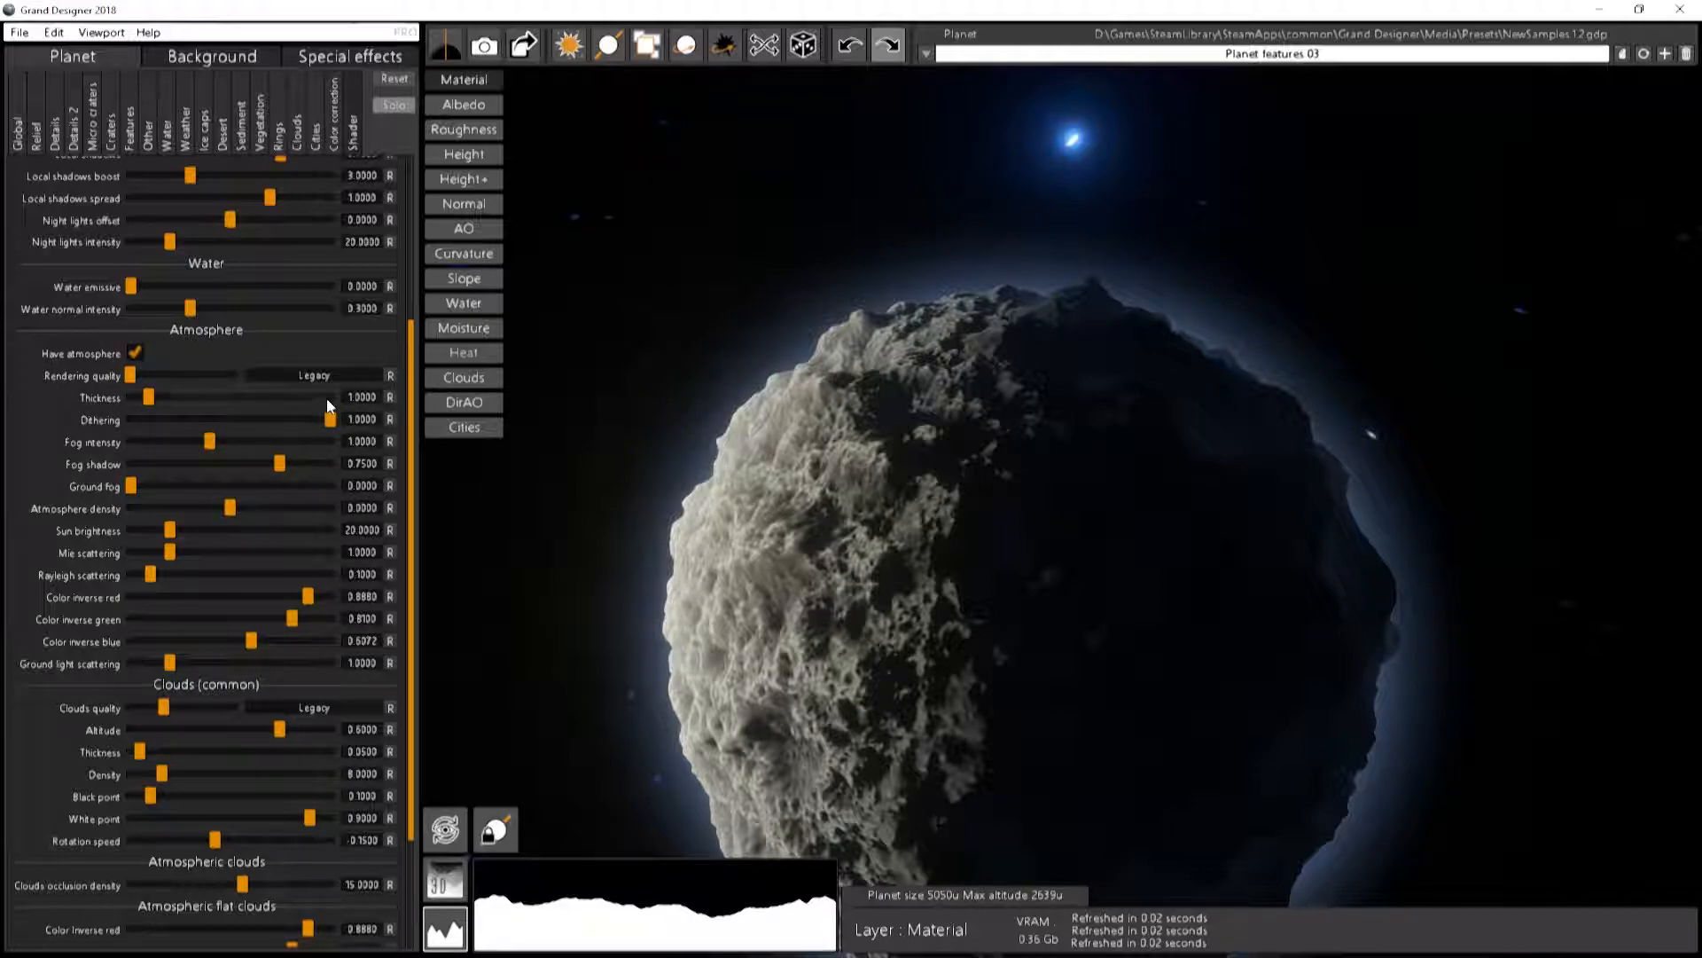
{"action": "left_click_drag", "start_coordinate": [1050, 475], "coordinate": [1007, 519]}
{"action": "right_click_drag", "start_coordinate": [717, 248], "coordinate": [356, 274]}
{"action": "left_click_drag", "start_coordinate": [129, 375], "coordinate": [199, 375]}
Set the atmosphere thickness to about 2.23 and inspect the halo along the planet's edge
{"action": "right_click_drag", "start_coordinate": [959, 247], "coordinate": [337, 436]}
{"action": "right_click_drag", "start_coordinate": [909, 163], "coordinate": [589, 379]}
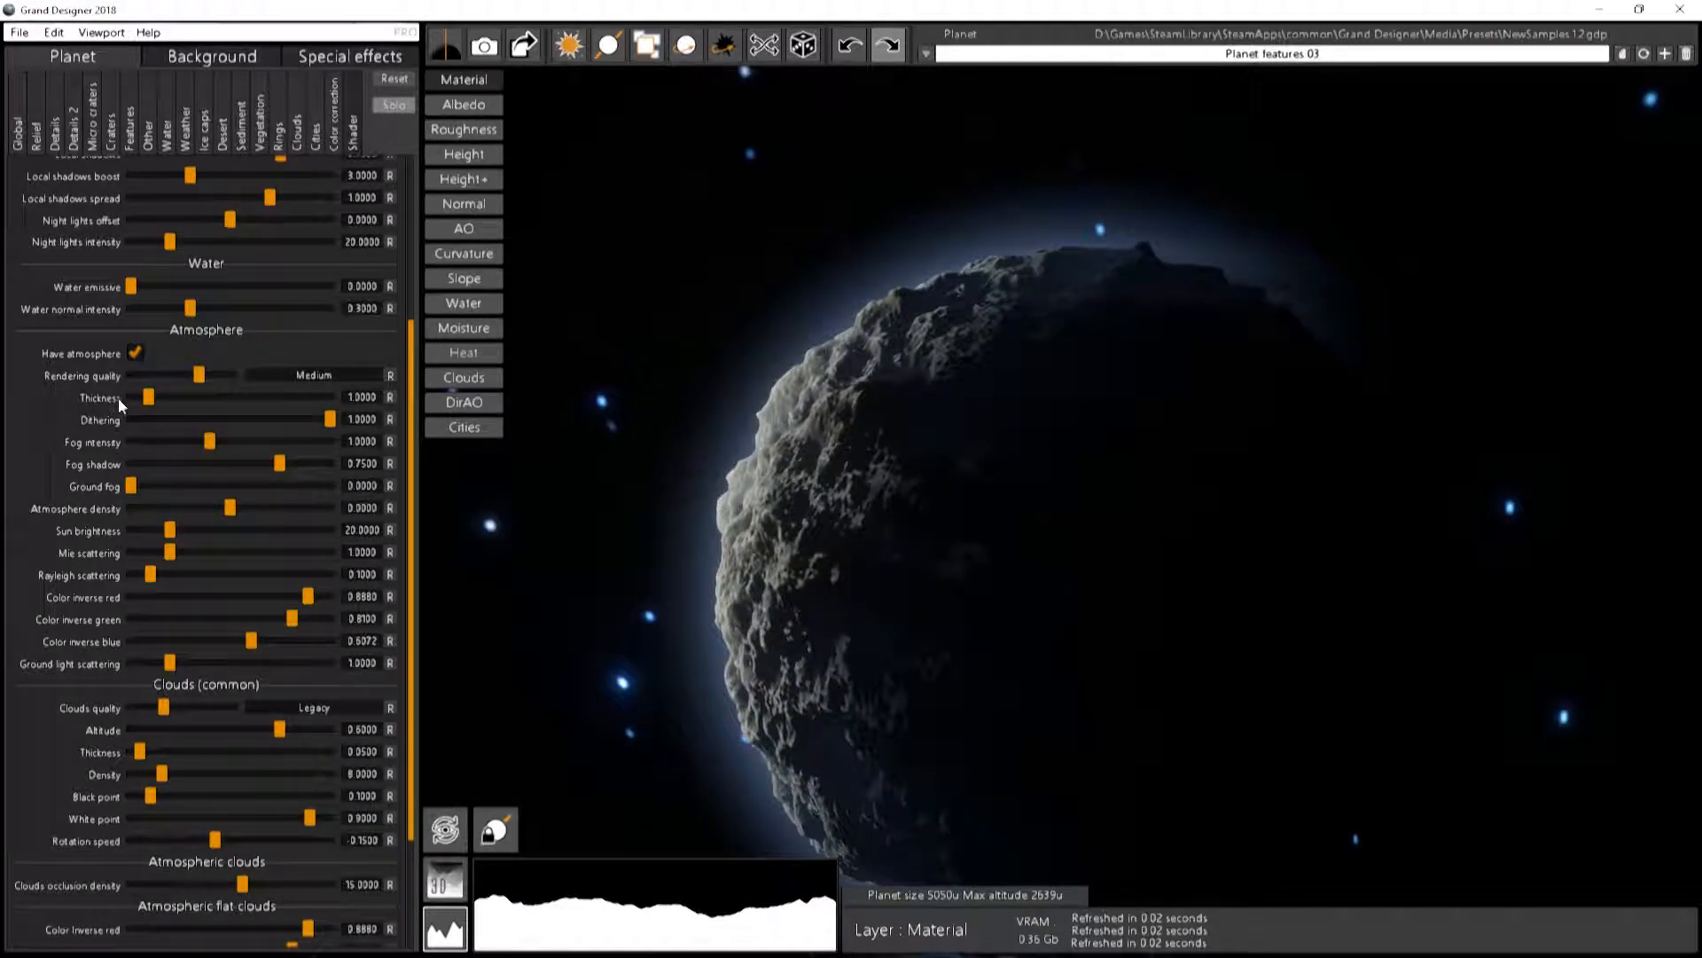
{"action": "mouse_move", "coordinate": [148, 397]}
{"action": "left_mouse_down"}
{"action": "mouse_move", "coordinate": [214, 392]}
{"action": "mouse_move", "coordinate": [177, 397]}
{"action": "mouse_move", "coordinate": [207, 408]}
{"action": "mouse_move", "coordinate": [173, 402]}
{"action": "left_mouse_up"}
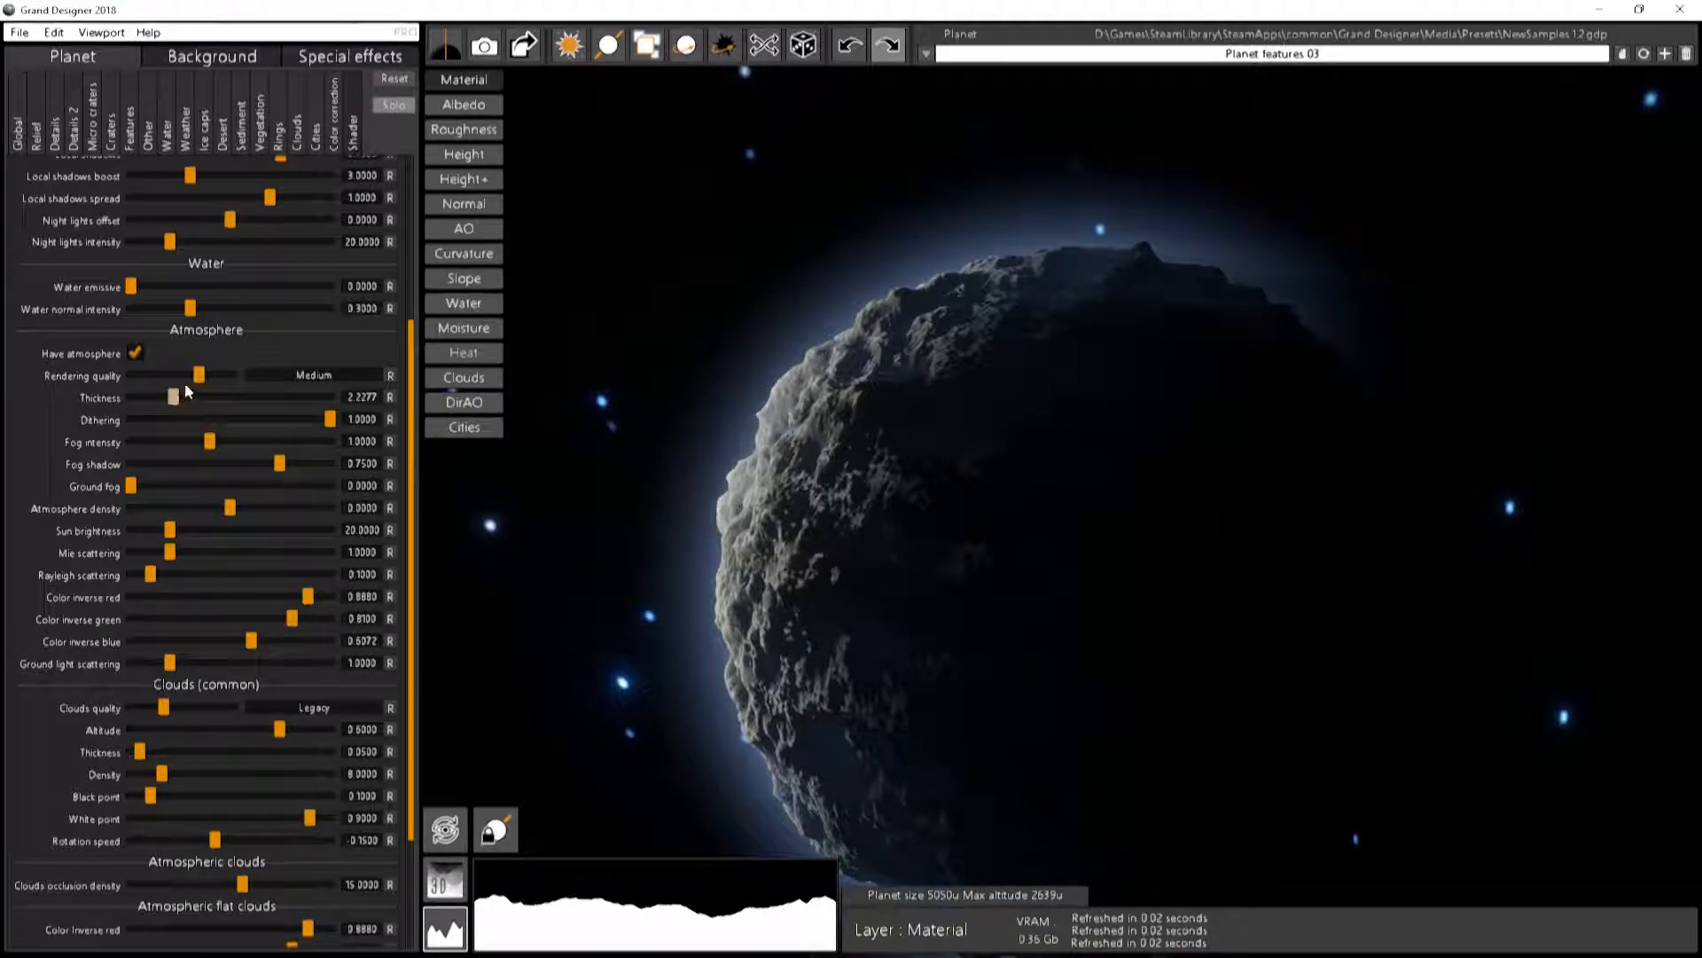
{"action": "mouse_move", "coordinate": [993, 182]}
{"action": "right_mouse_down"}
{"action": "mouse_move", "coordinate": [1062, 175]}
{"action": "mouse_move", "coordinate": [1001, 205]}
{"action": "right_mouse_up"}
{"action": "scroll", "coordinate": [1176, 353], "scroll_direction": "up", "scroll_amount": 2}
{"action": "middle_click_drag", "start_coordinate": [1075, 450], "coordinate": [1037, 466]}
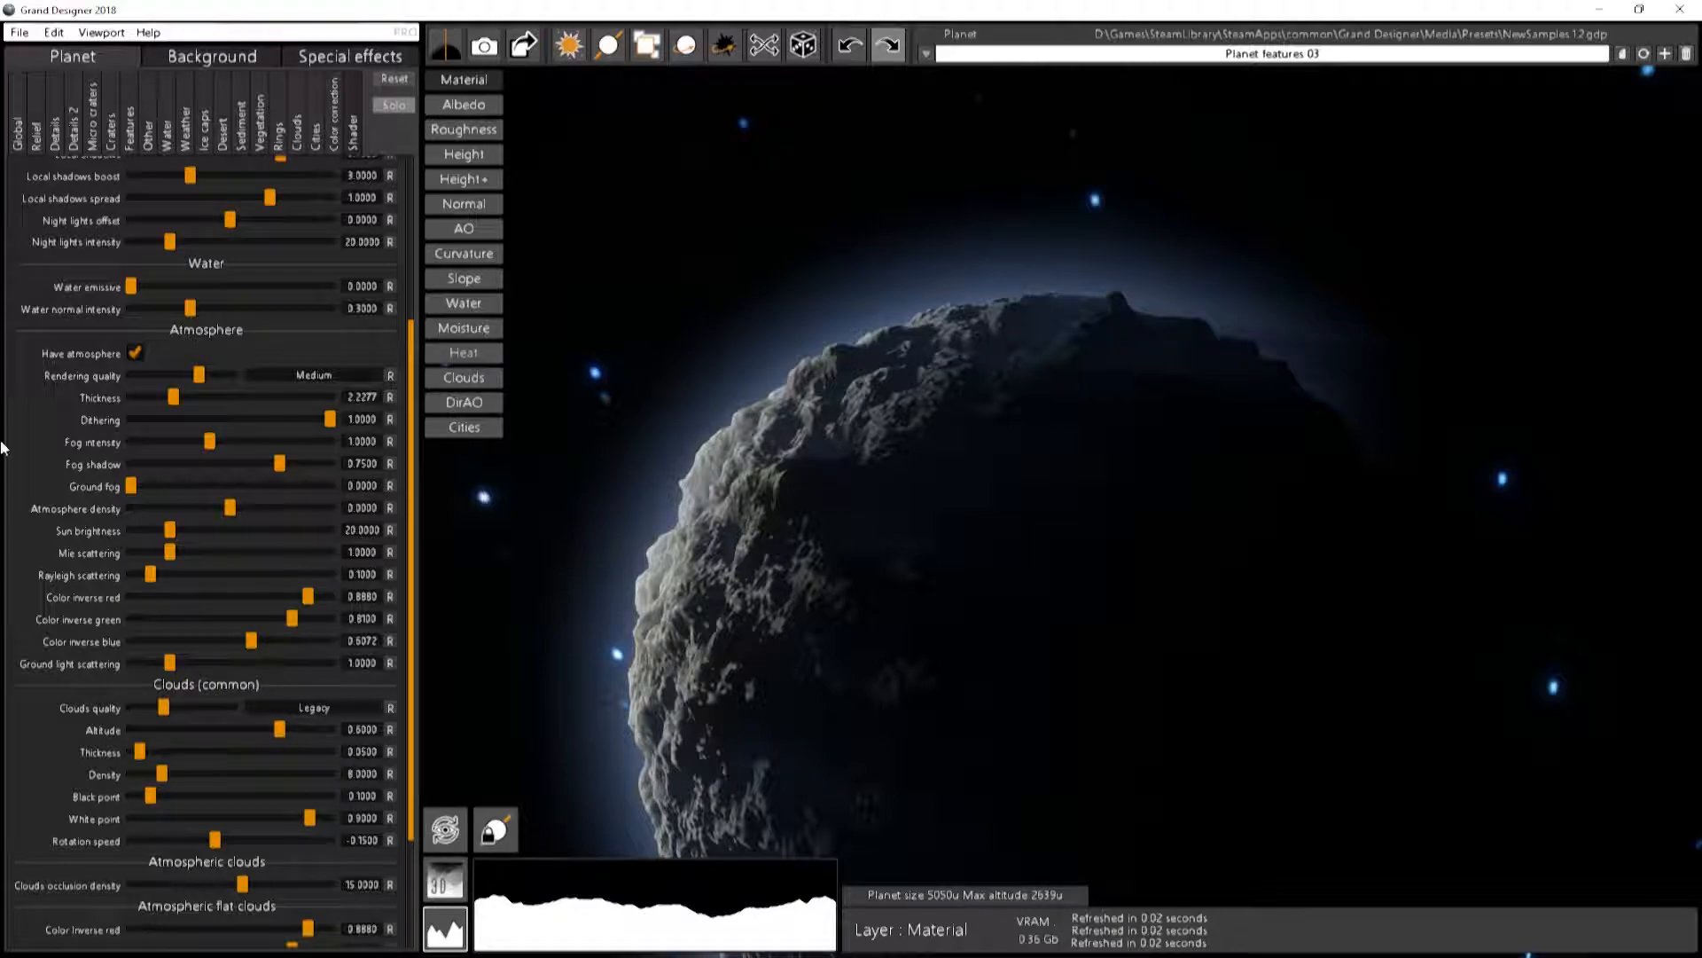
Try the atmosphere dithering at 0 to check the halo for banding, and restore it to 1.0
{"action": "left_click_drag", "start_coordinate": [331, 423], "coordinate": [76, 428]}
{"action": "left_click_drag", "start_coordinate": [1203, 205], "coordinate": [1561, 317]}
{"action": "right_click_drag", "start_coordinate": [1562, 317], "coordinate": [1204, 350]}
{"action": "left_click_drag", "start_coordinate": [1203, 350], "coordinate": [980, 258]}
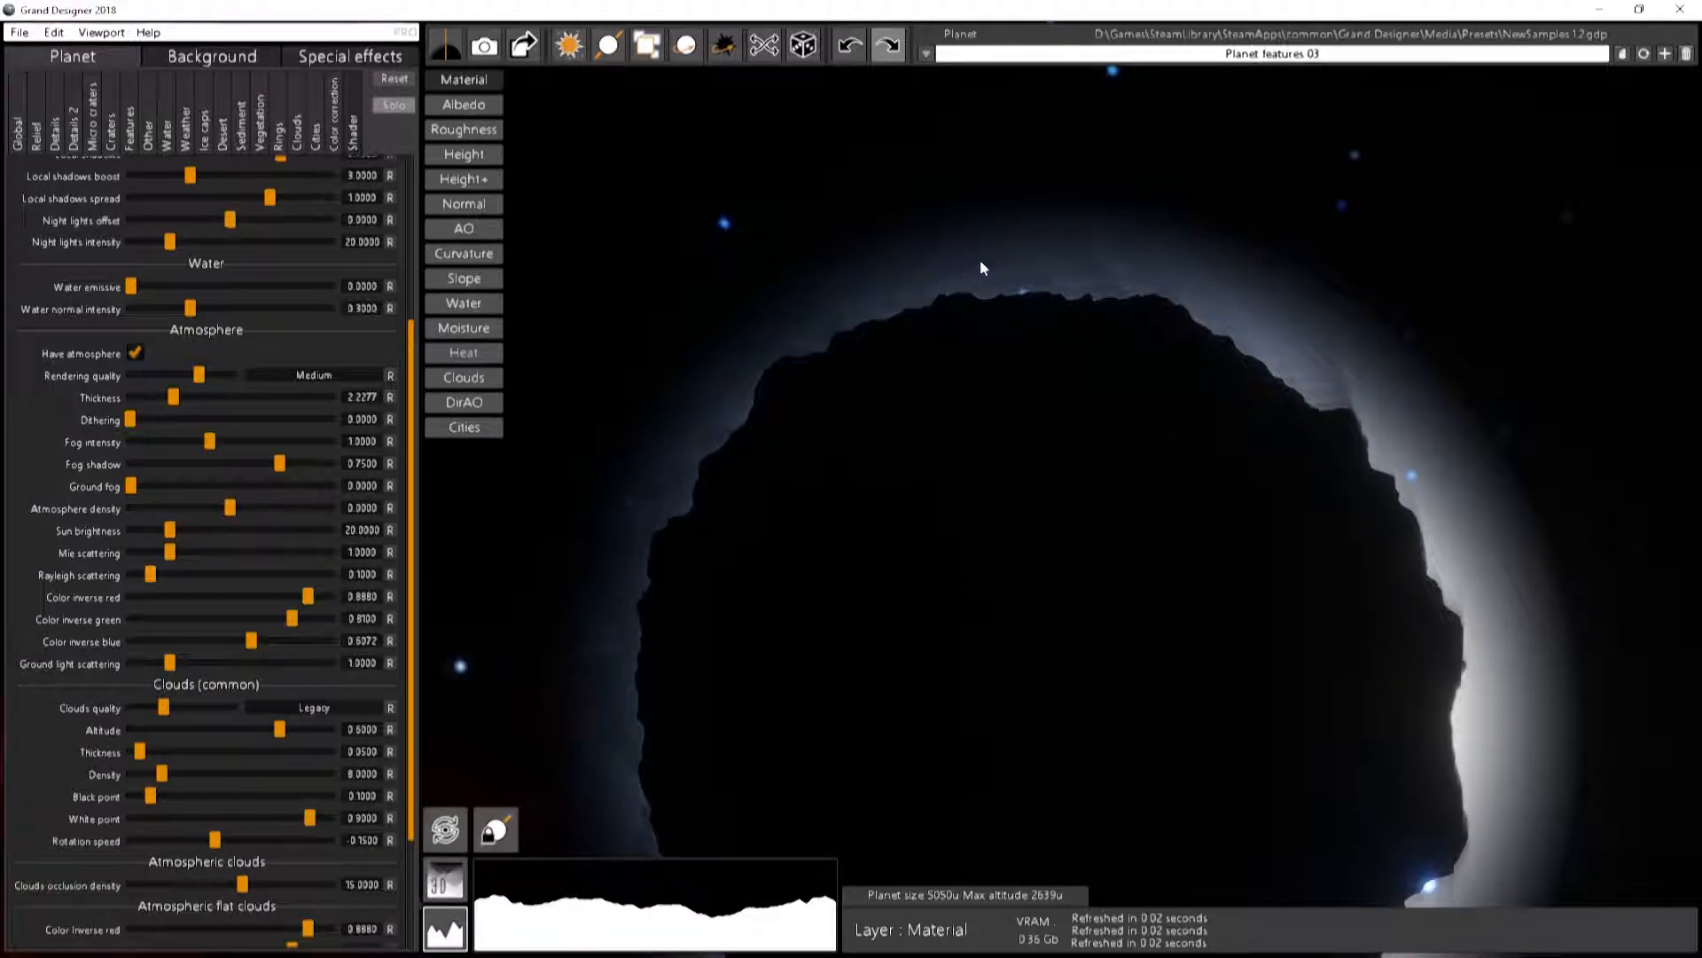
{"action": "left_click_drag", "start_coordinate": [132, 418], "coordinate": [365, 411]}
{"action": "left_click_drag", "start_coordinate": [1259, 326], "coordinate": [970, 589]}
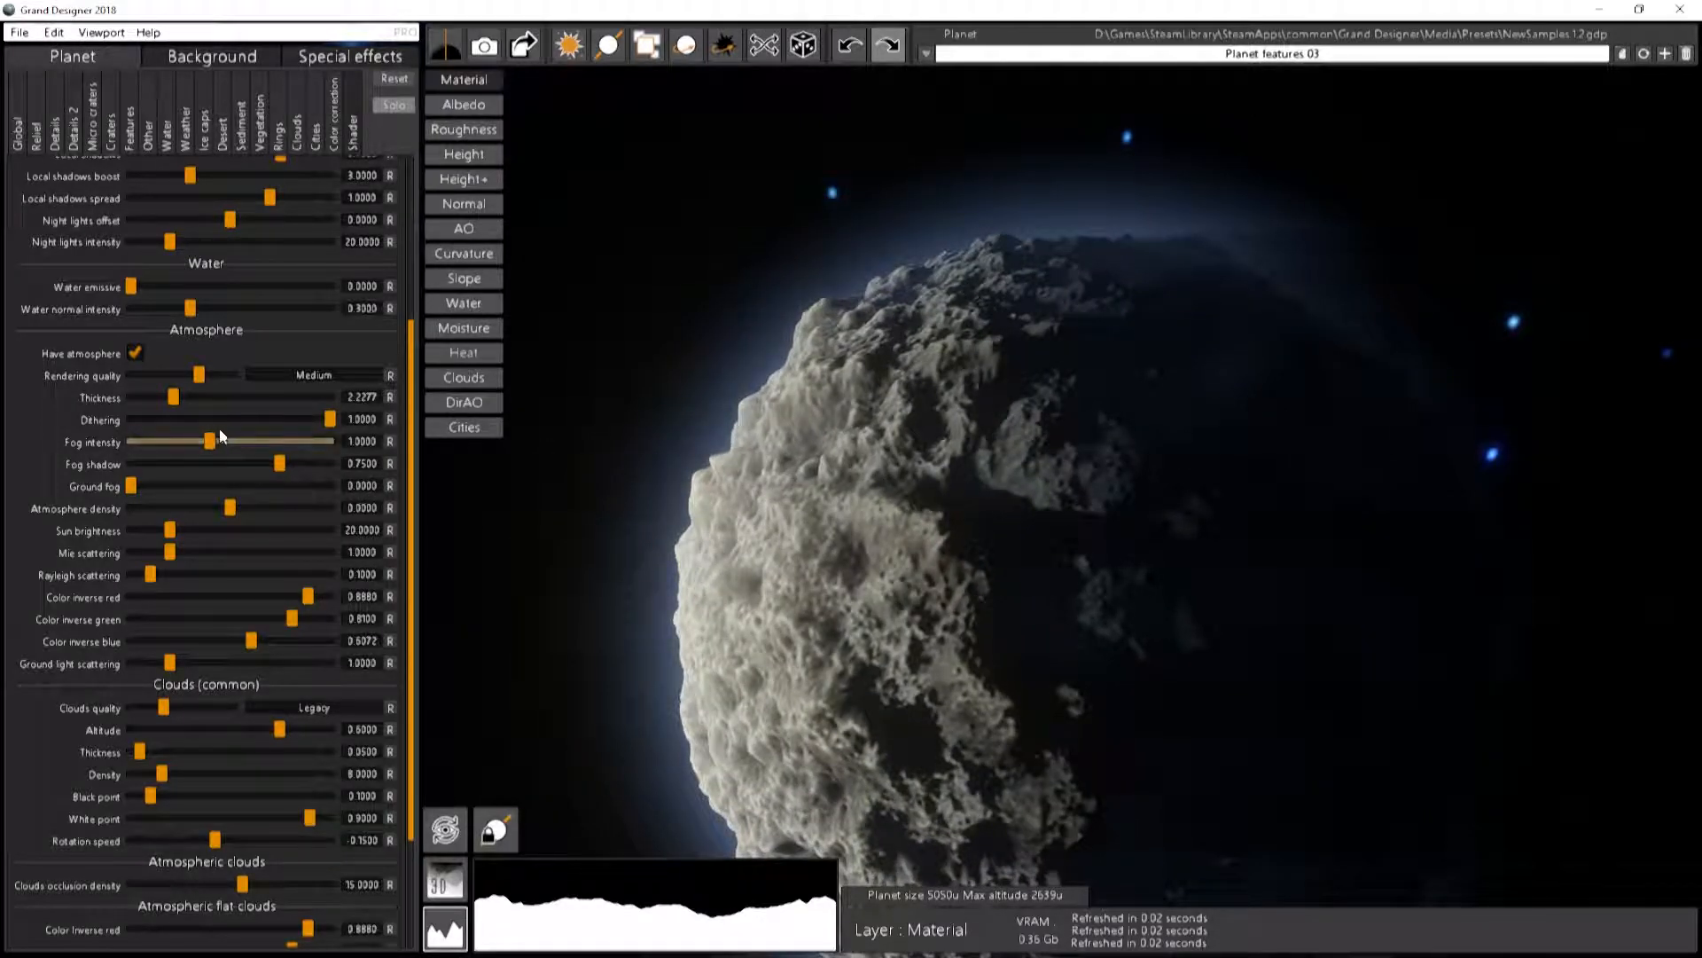
Set the atmosphere's fog intensity to about 1.53 and fog shadow to 1.0
{"action": "left_click_drag", "start_coordinate": [211, 442], "coordinate": [257, 459]}
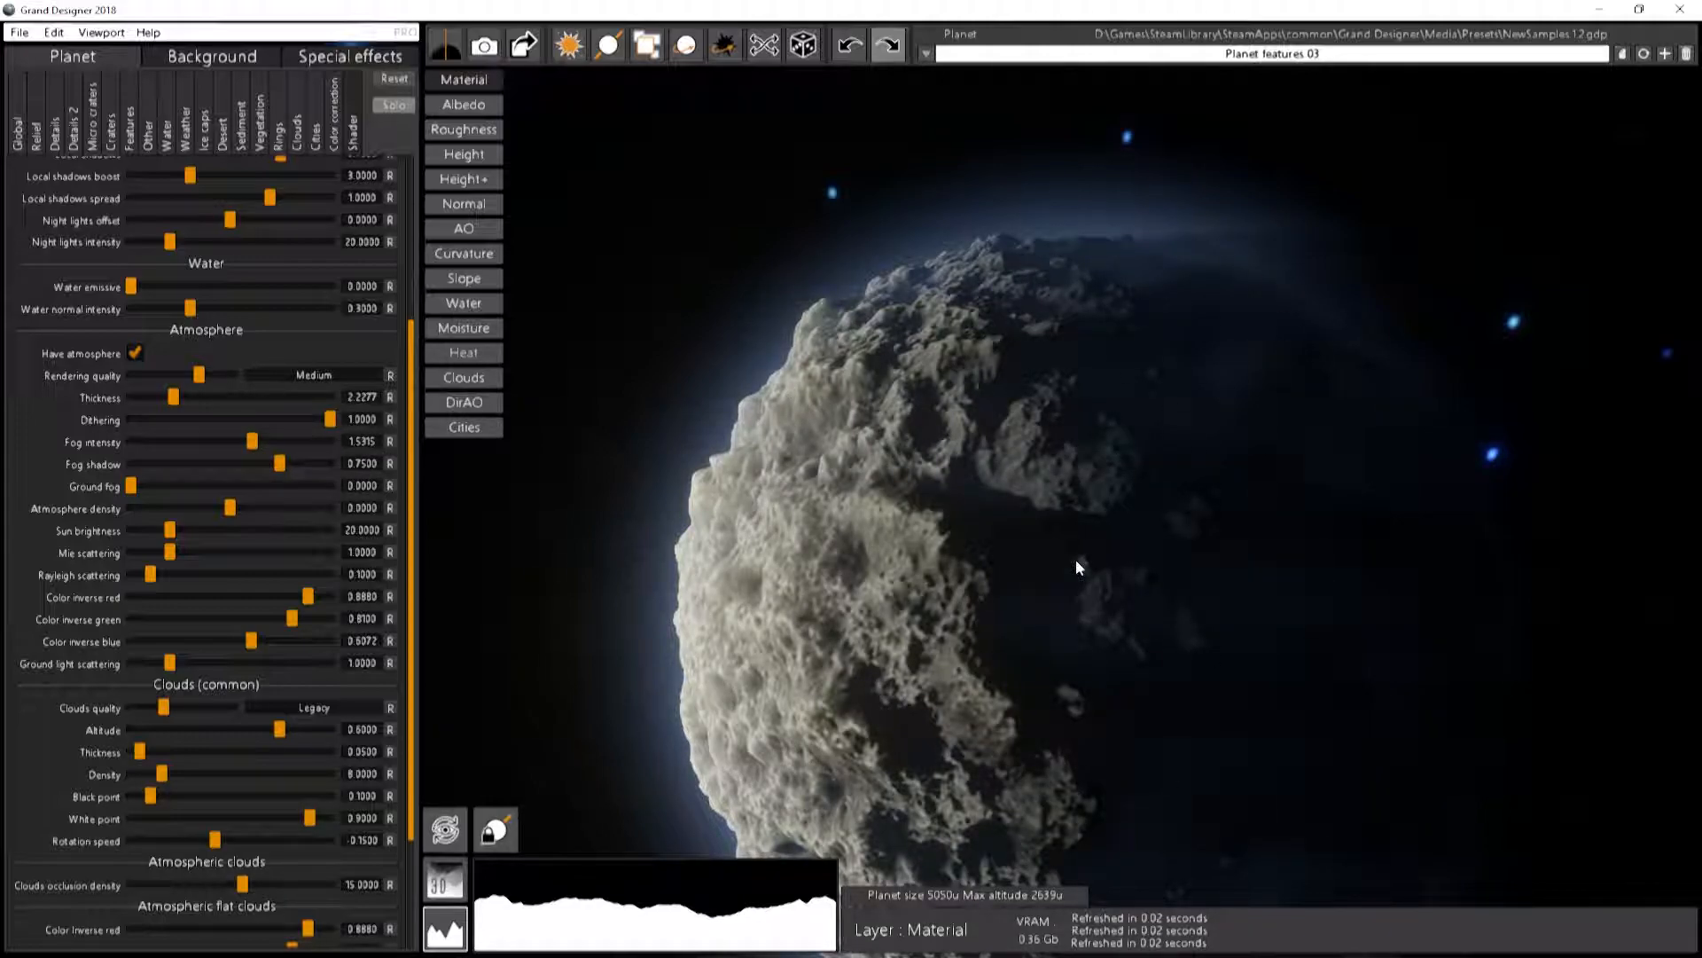
{"action": "mouse_move", "coordinate": [282, 463]}
{"action": "left_mouse_down"}
{"action": "mouse_move", "coordinate": [375, 454]}
{"action": "mouse_move", "coordinate": [70, 472]}
{"action": "mouse_move", "coordinate": [376, 467]}
{"action": "left_mouse_up"}
{"action": "right_click_drag", "start_coordinate": [806, 86], "coordinate": [1250, 7]}
{"action": "left_click_drag", "start_coordinate": [850, 409], "coordinate": [869, 564]}
{"action": "right_click_drag", "start_coordinate": [858, 239], "coordinate": [762, 216]}
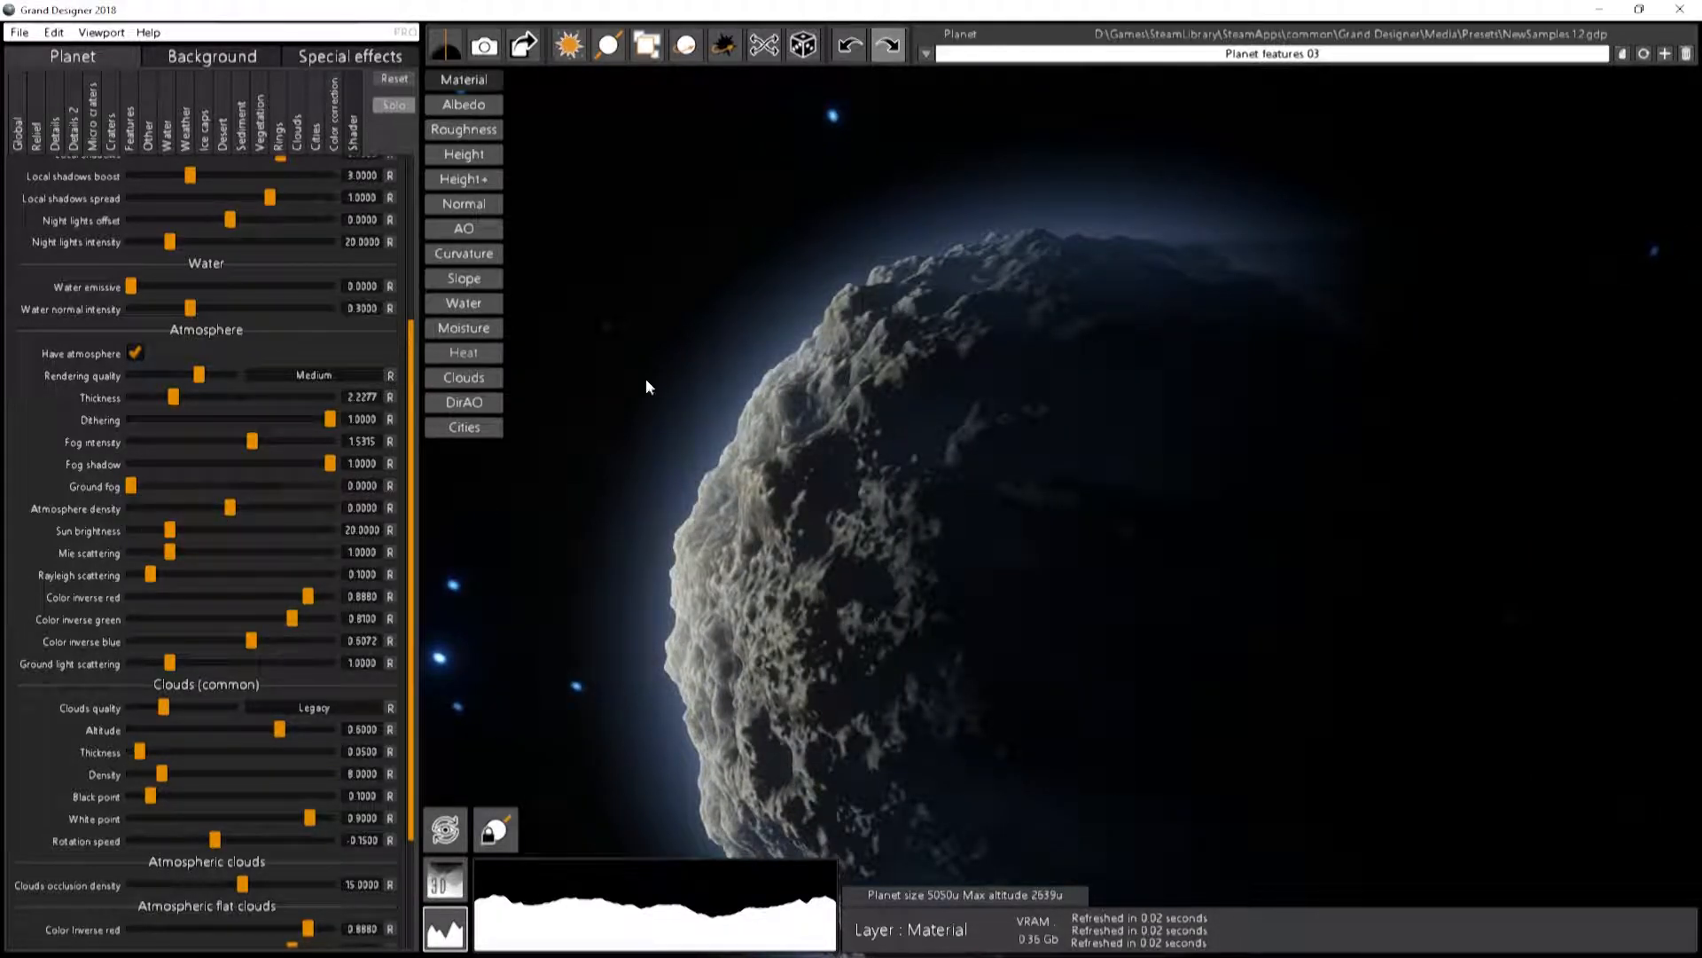
Set the atmosphere density to about 0.03 and ground fog to about 0.94, and inspect the fog from another angle
{"action": "left_click_drag", "start_coordinate": [239, 507], "coordinate": [235, 511]}
{"action": "left_click_drag", "start_coordinate": [133, 489], "coordinate": [265, 488]}
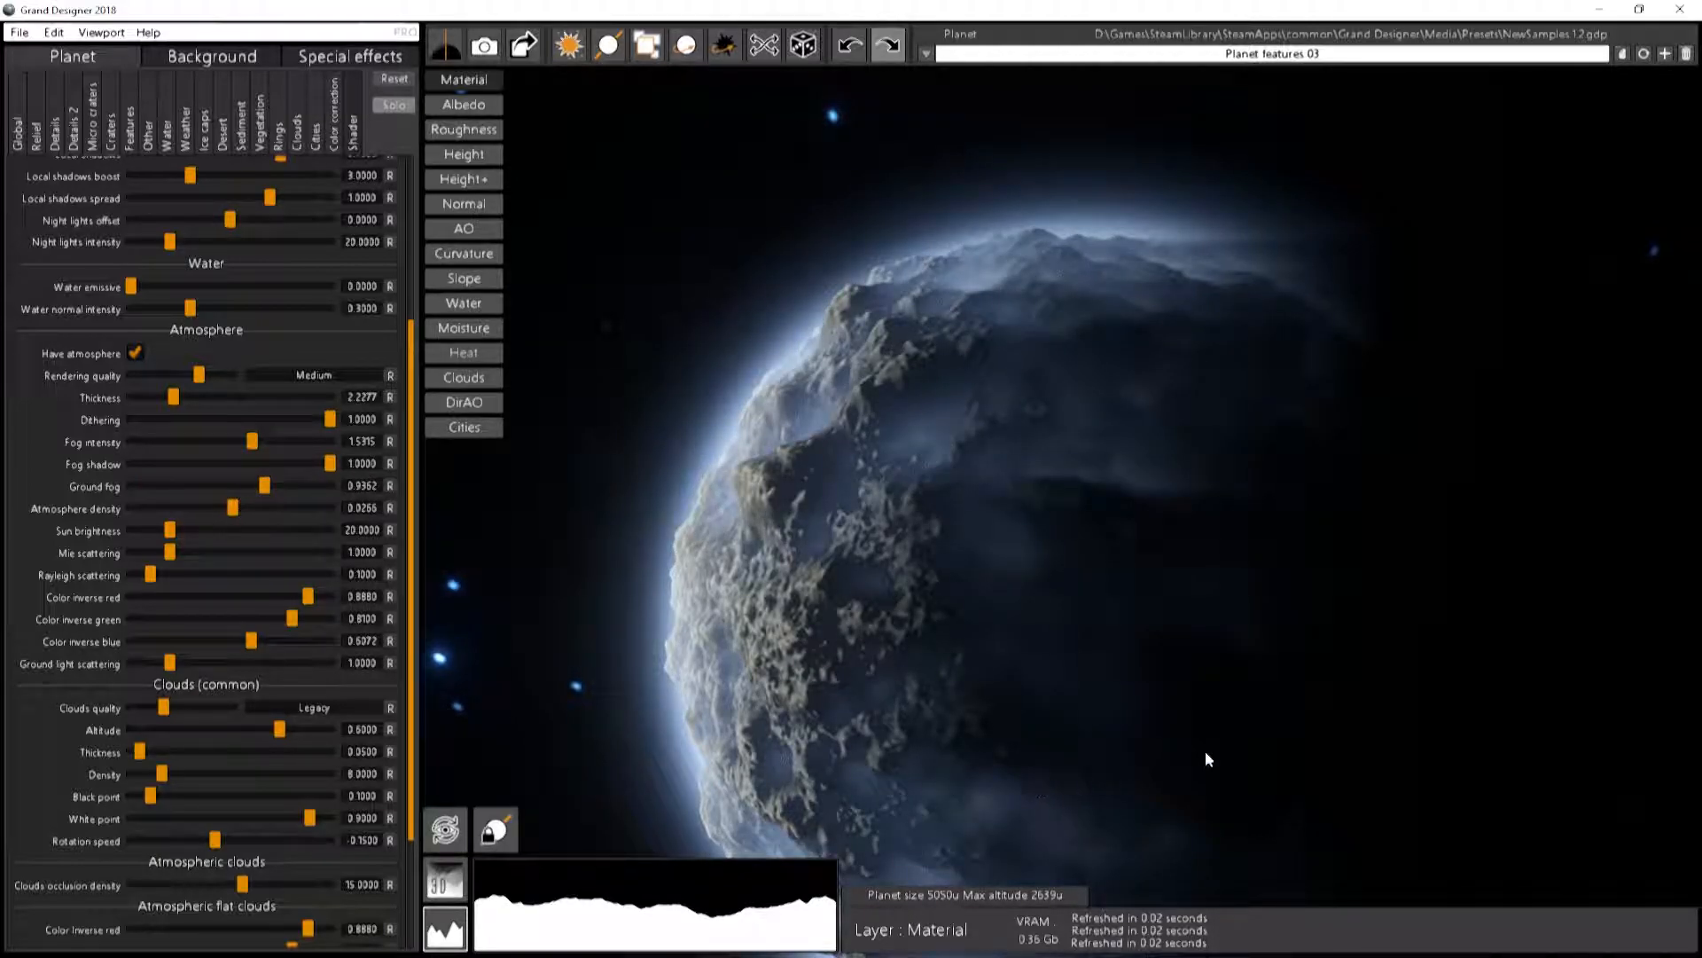
{"action": "left_click_drag", "start_coordinate": [1089, 360], "coordinate": [981, 432]}
{"action": "right_click_drag", "start_coordinate": [735, 207], "coordinate": [1607, 908]}
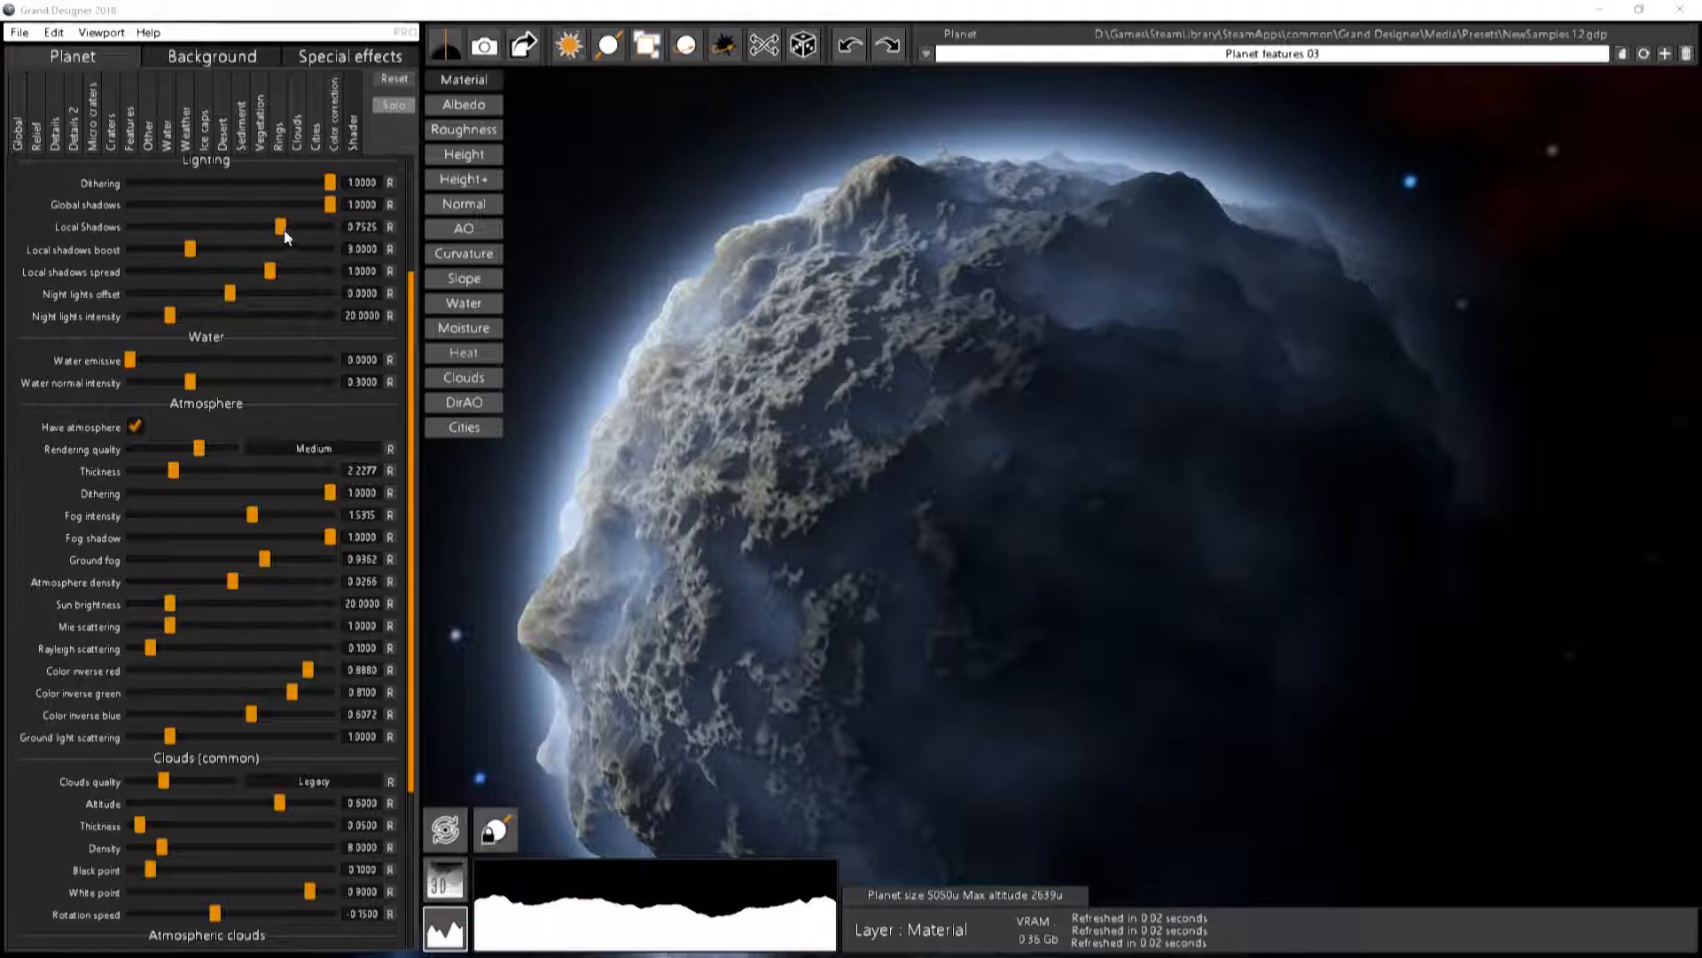
Enable water on the planet at a level of about 0.48 and bake it into the height
{"action": "left_click", "coordinate": [167, 133]}
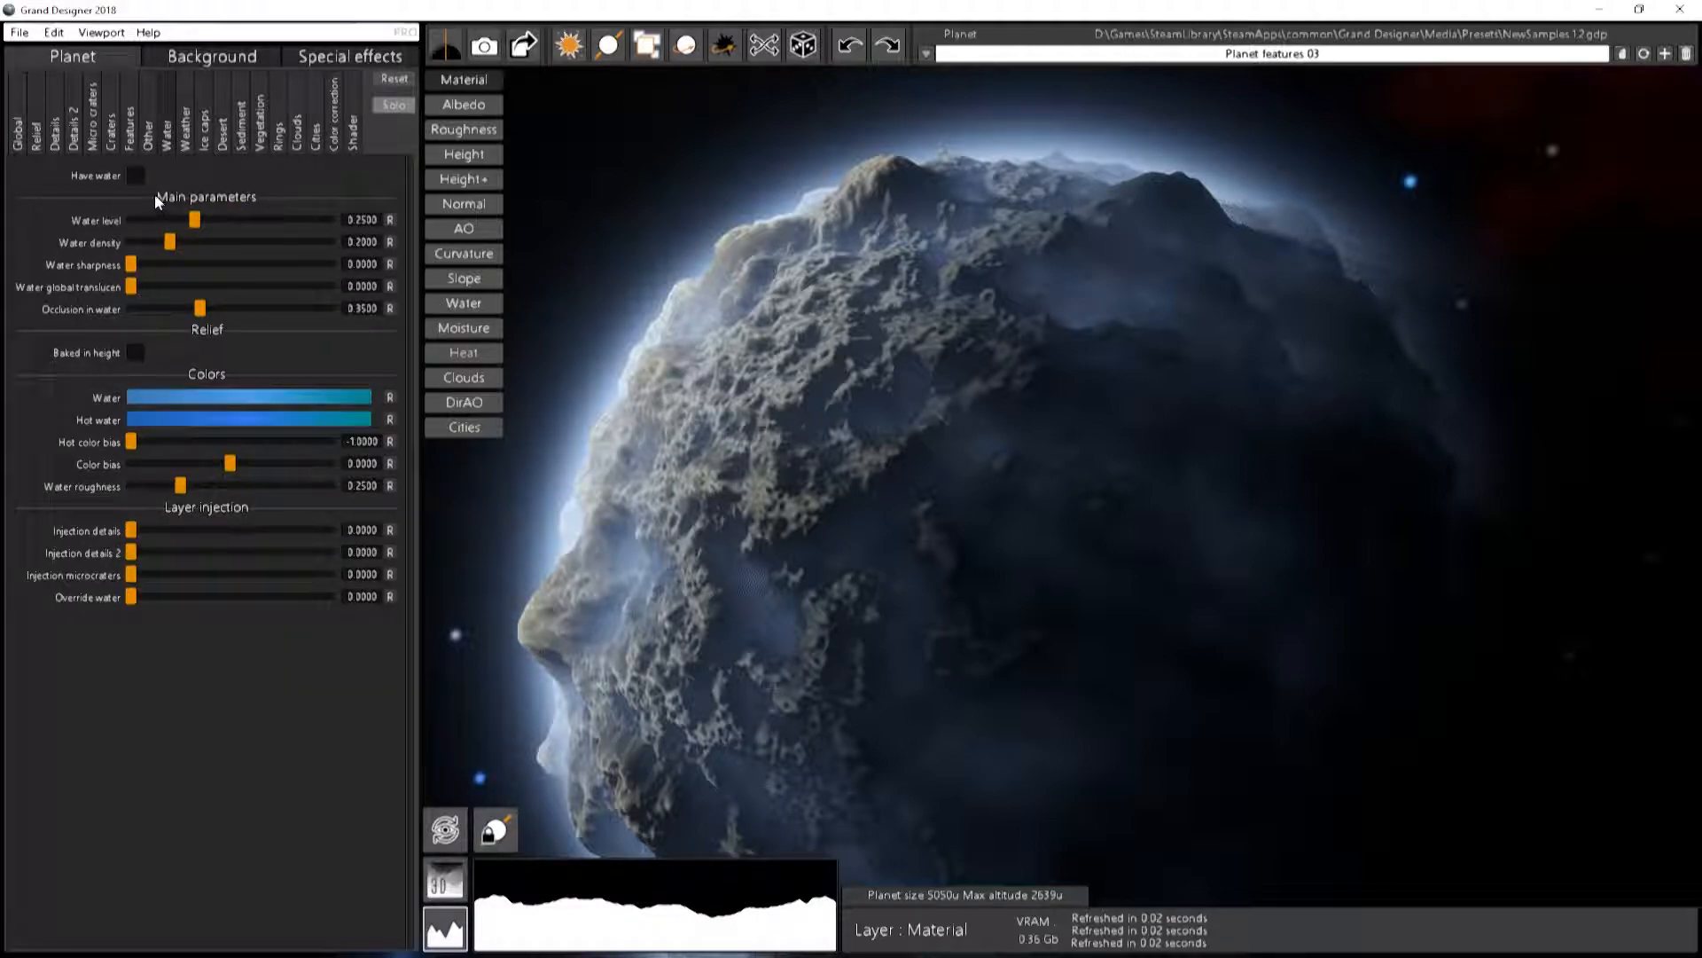
{"action": "left_click", "coordinate": [138, 176]}
{"action": "left_click_drag", "start_coordinate": [196, 220], "coordinate": [233, 222]}
{"action": "left_click_drag", "start_coordinate": [726, 498], "coordinate": [1028, 502]}
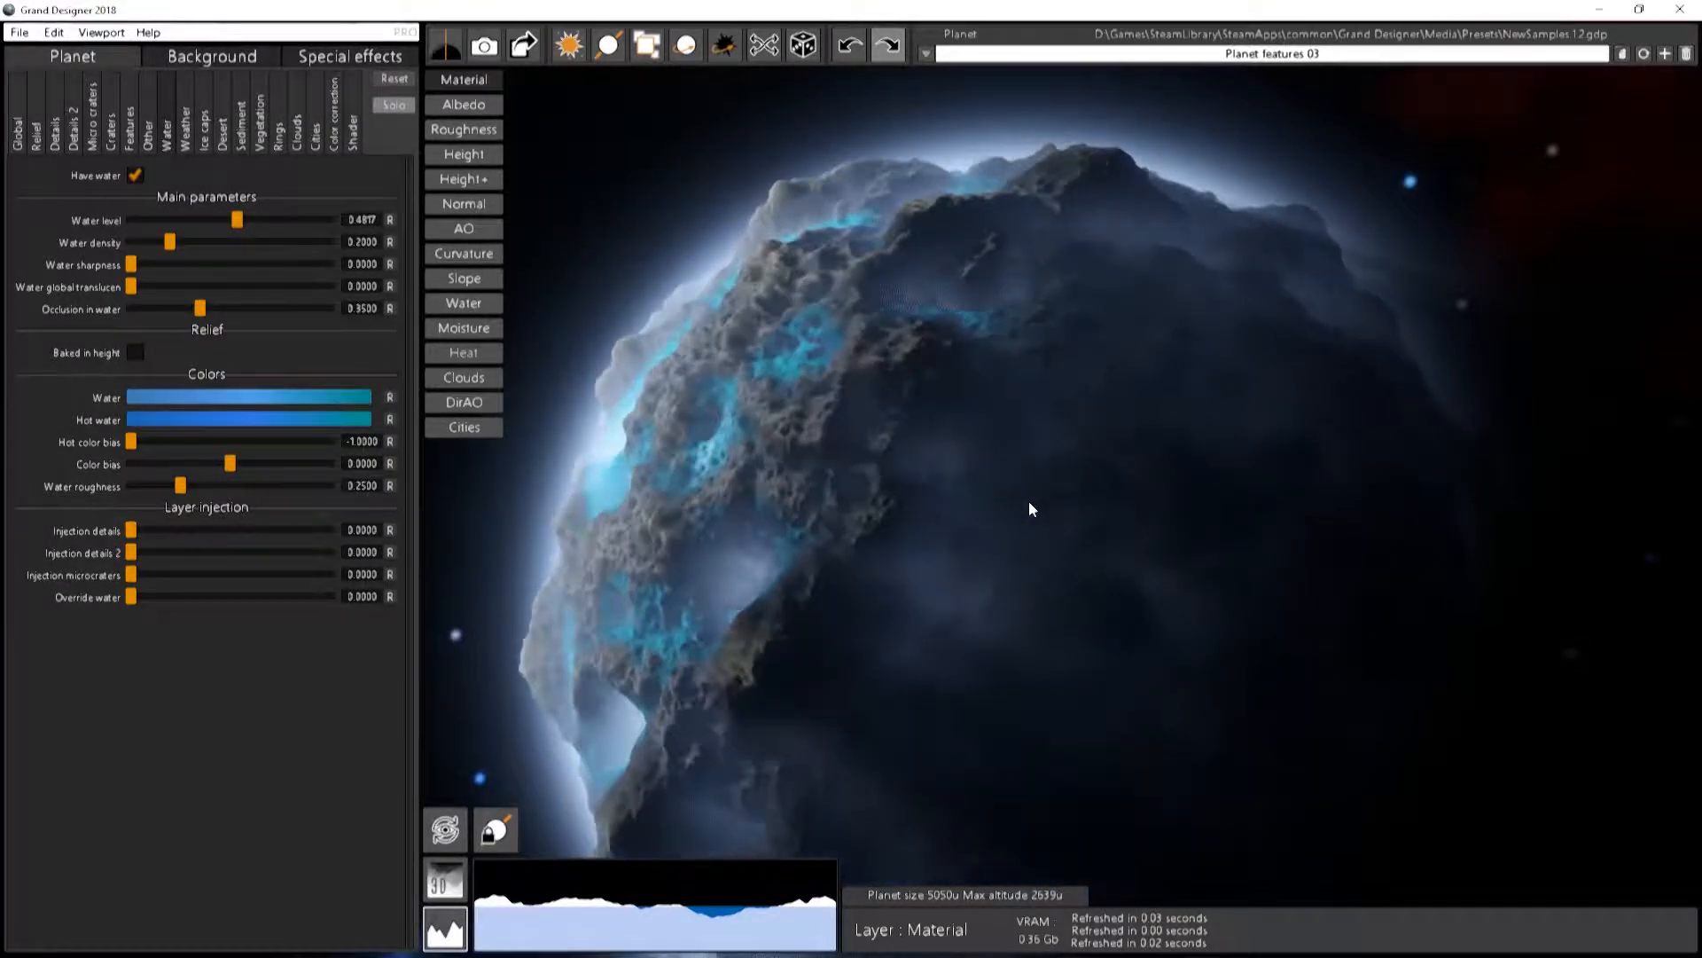
{"action": "left_click", "coordinate": [136, 354]}
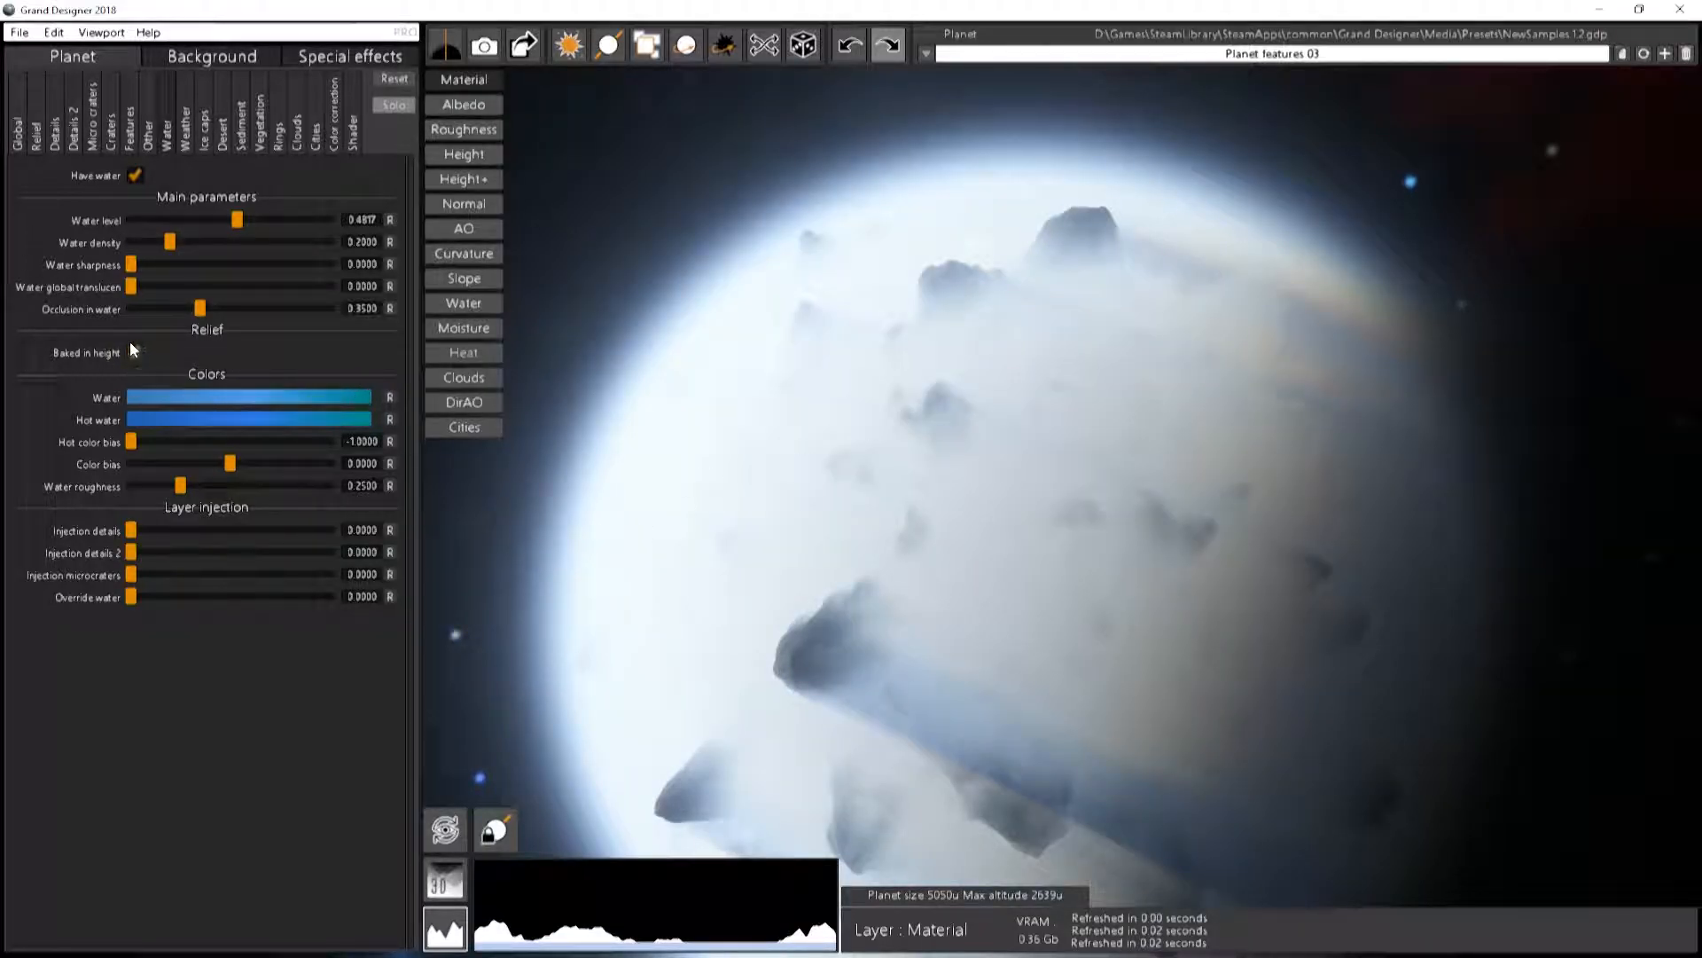
{"action": "left_click_drag", "start_coordinate": [1039, 450], "coordinate": [976, 449]}
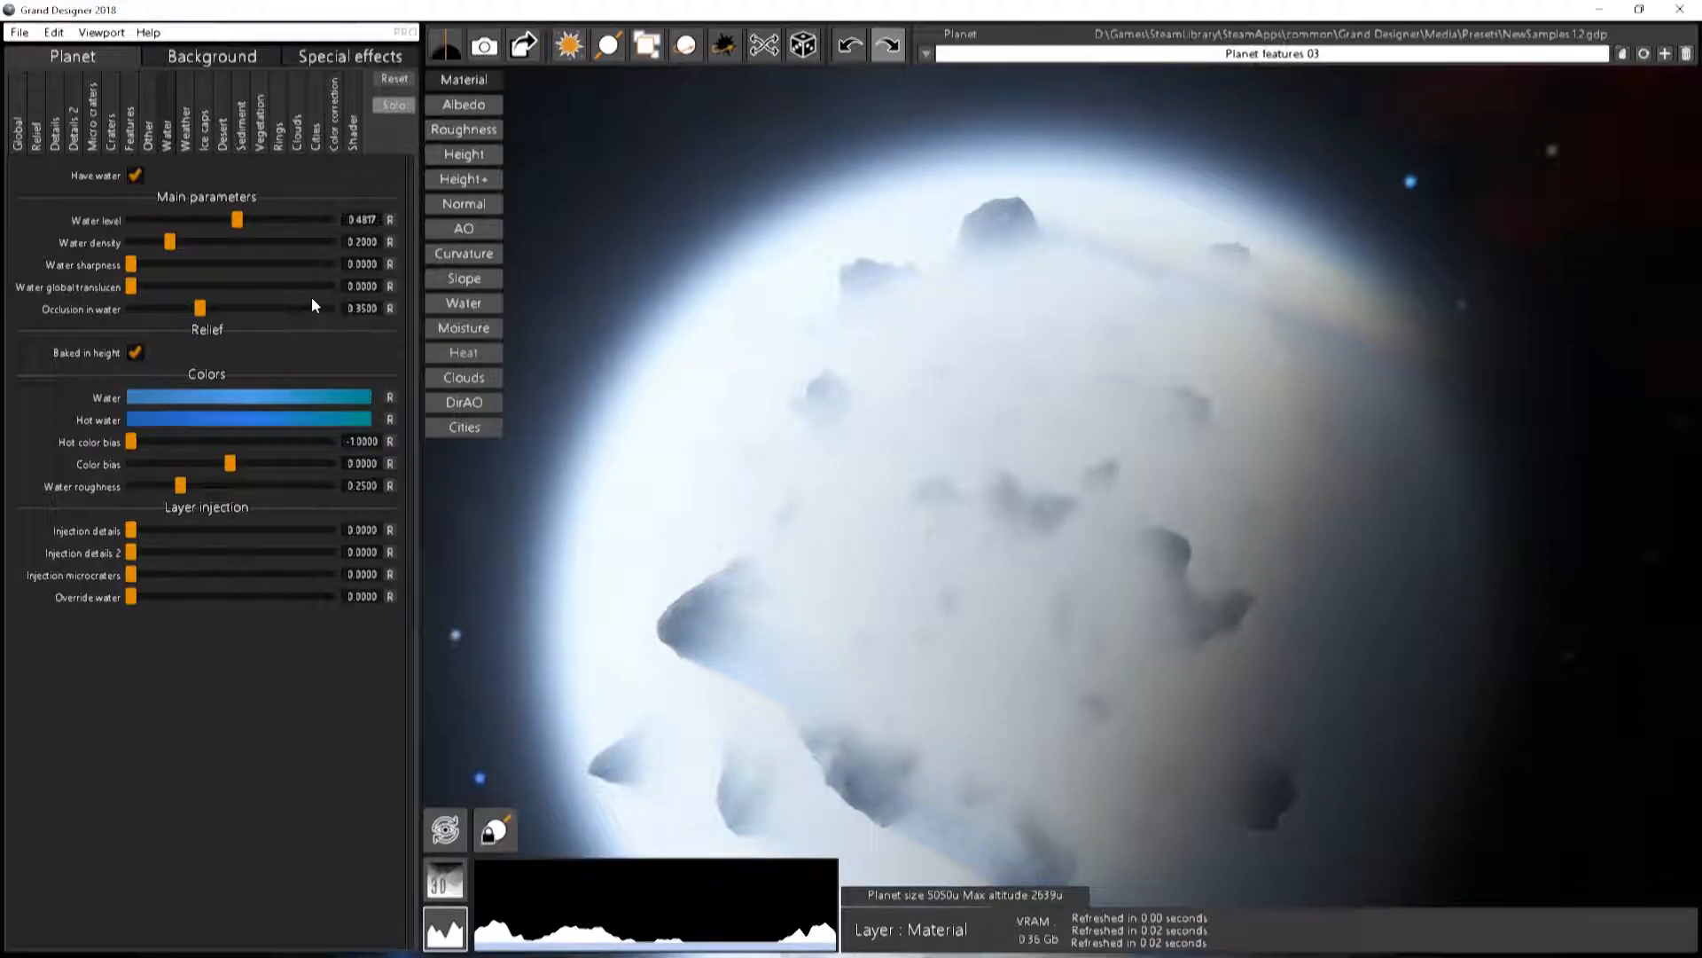
Set the shader's ground fog to about 0.66 and the water emissive to about 0.33
{"action": "left_click", "coordinate": [352, 142]}
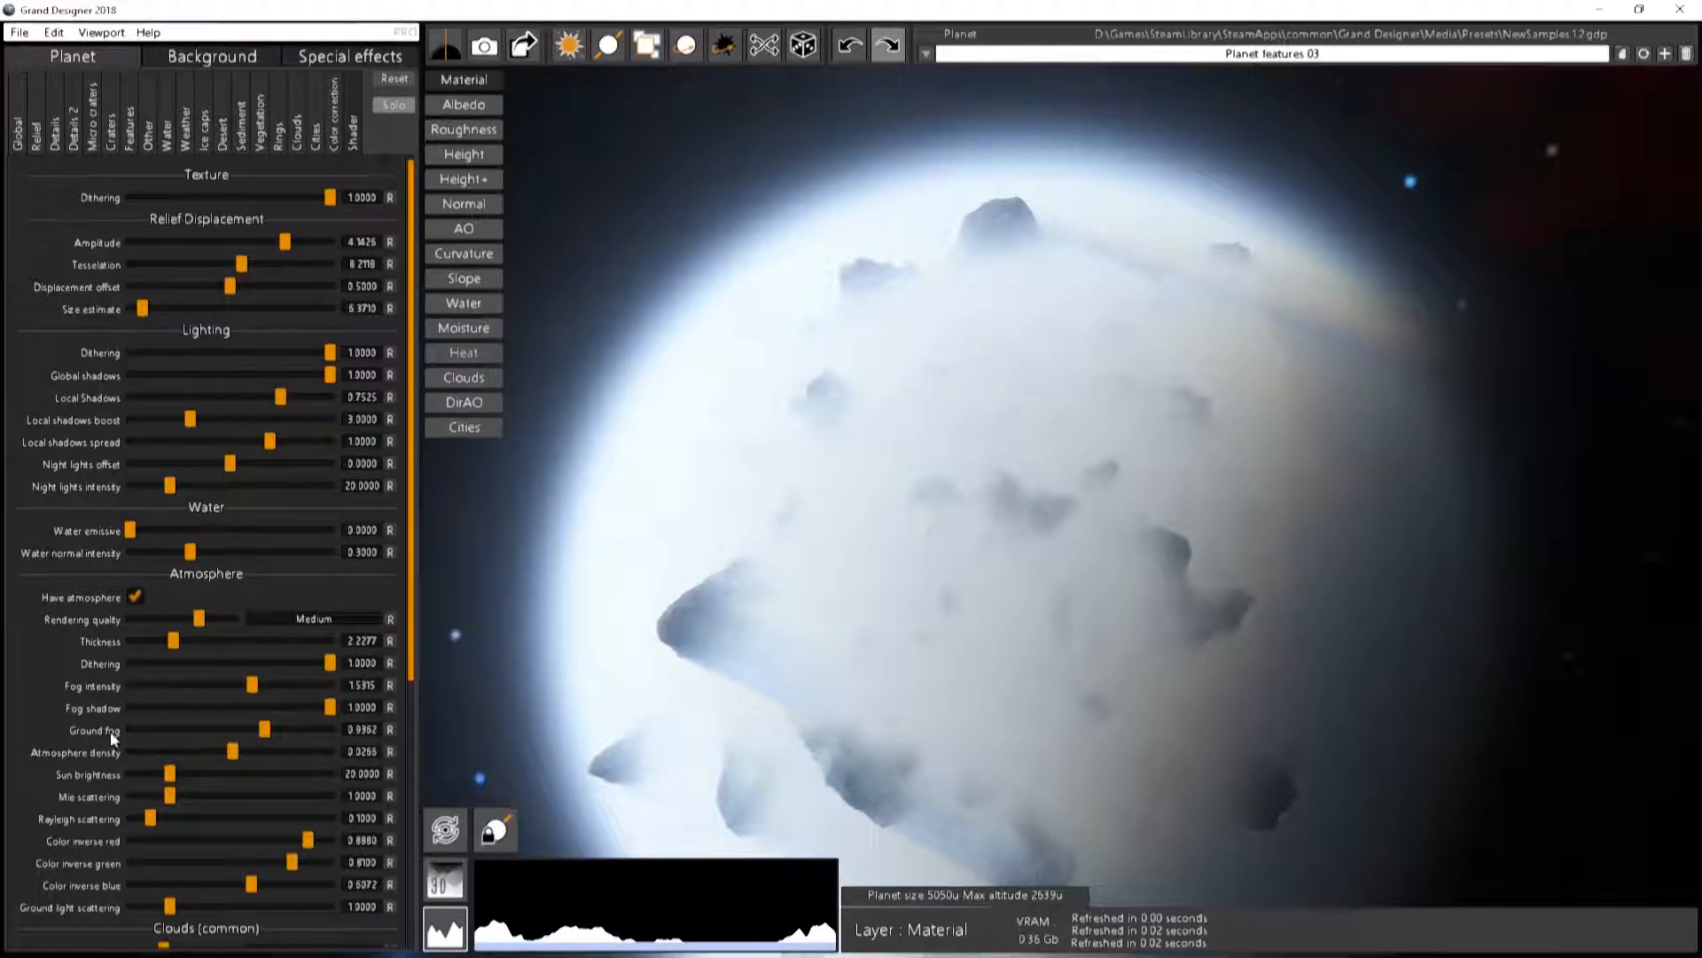
{"action": "left_click_drag", "start_coordinate": [265, 729], "coordinate": [145, 734]}
{"action": "left_click_drag", "start_coordinate": [922, 710], "coordinate": [860, 517]}
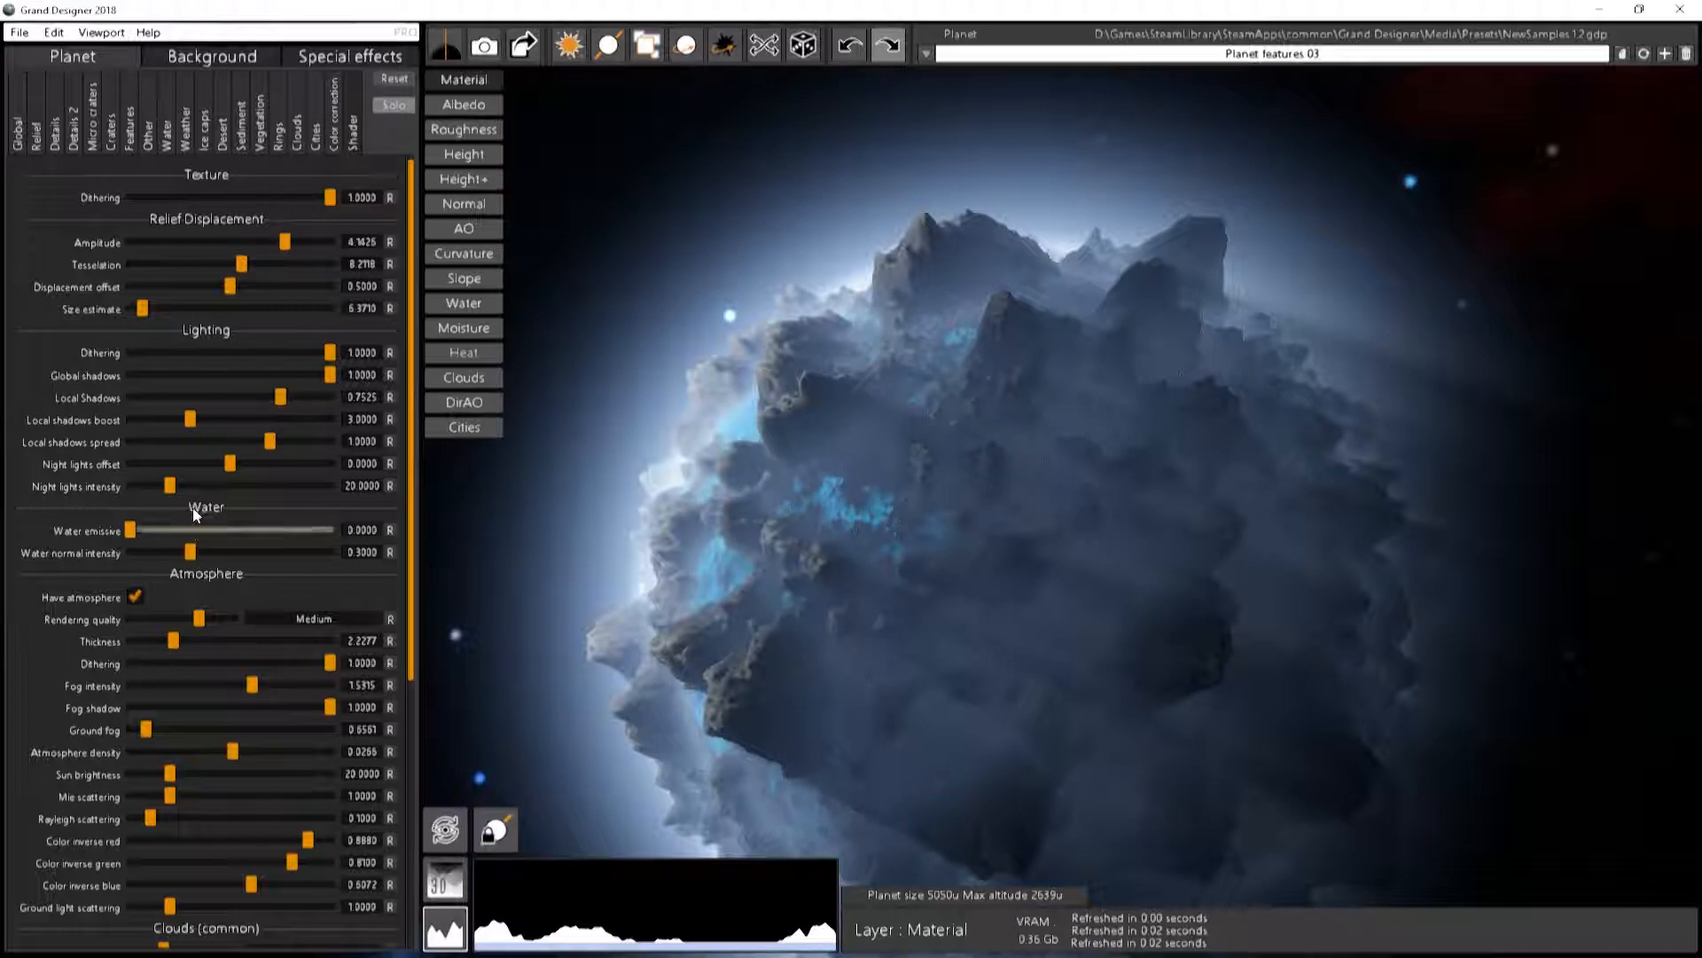
{"action": "left_click", "coordinate": [166, 532]}
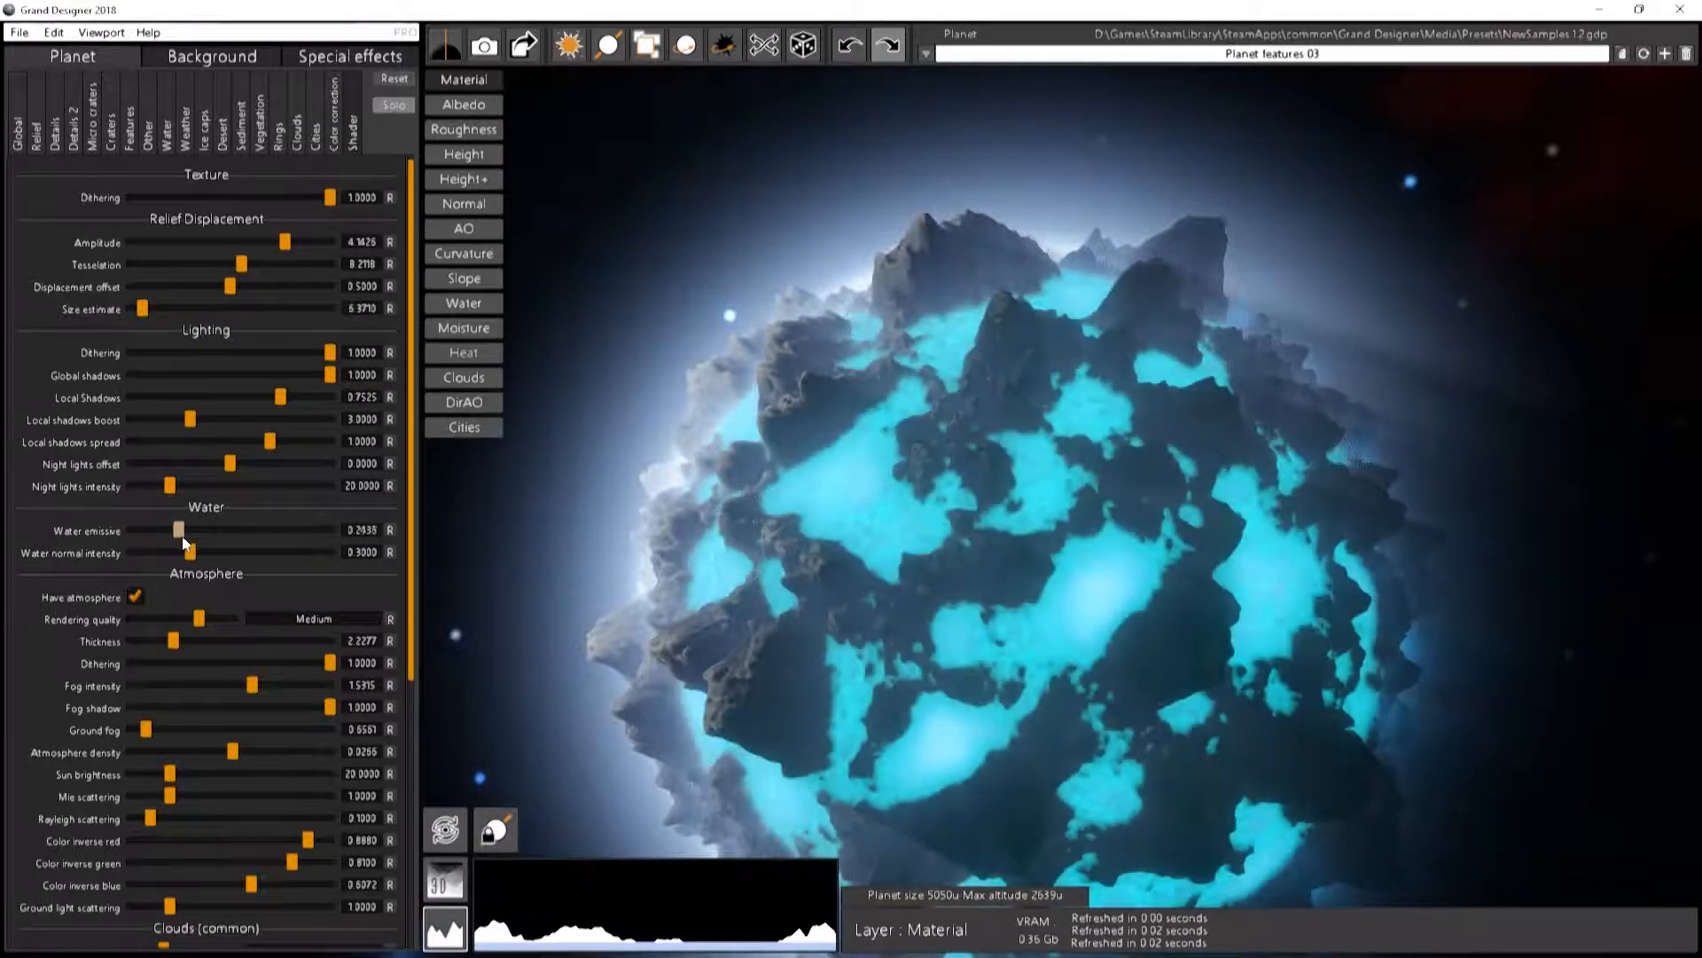
{"action": "left_click_drag", "start_coordinate": [166, 540], "coordinate": [195, 542]}
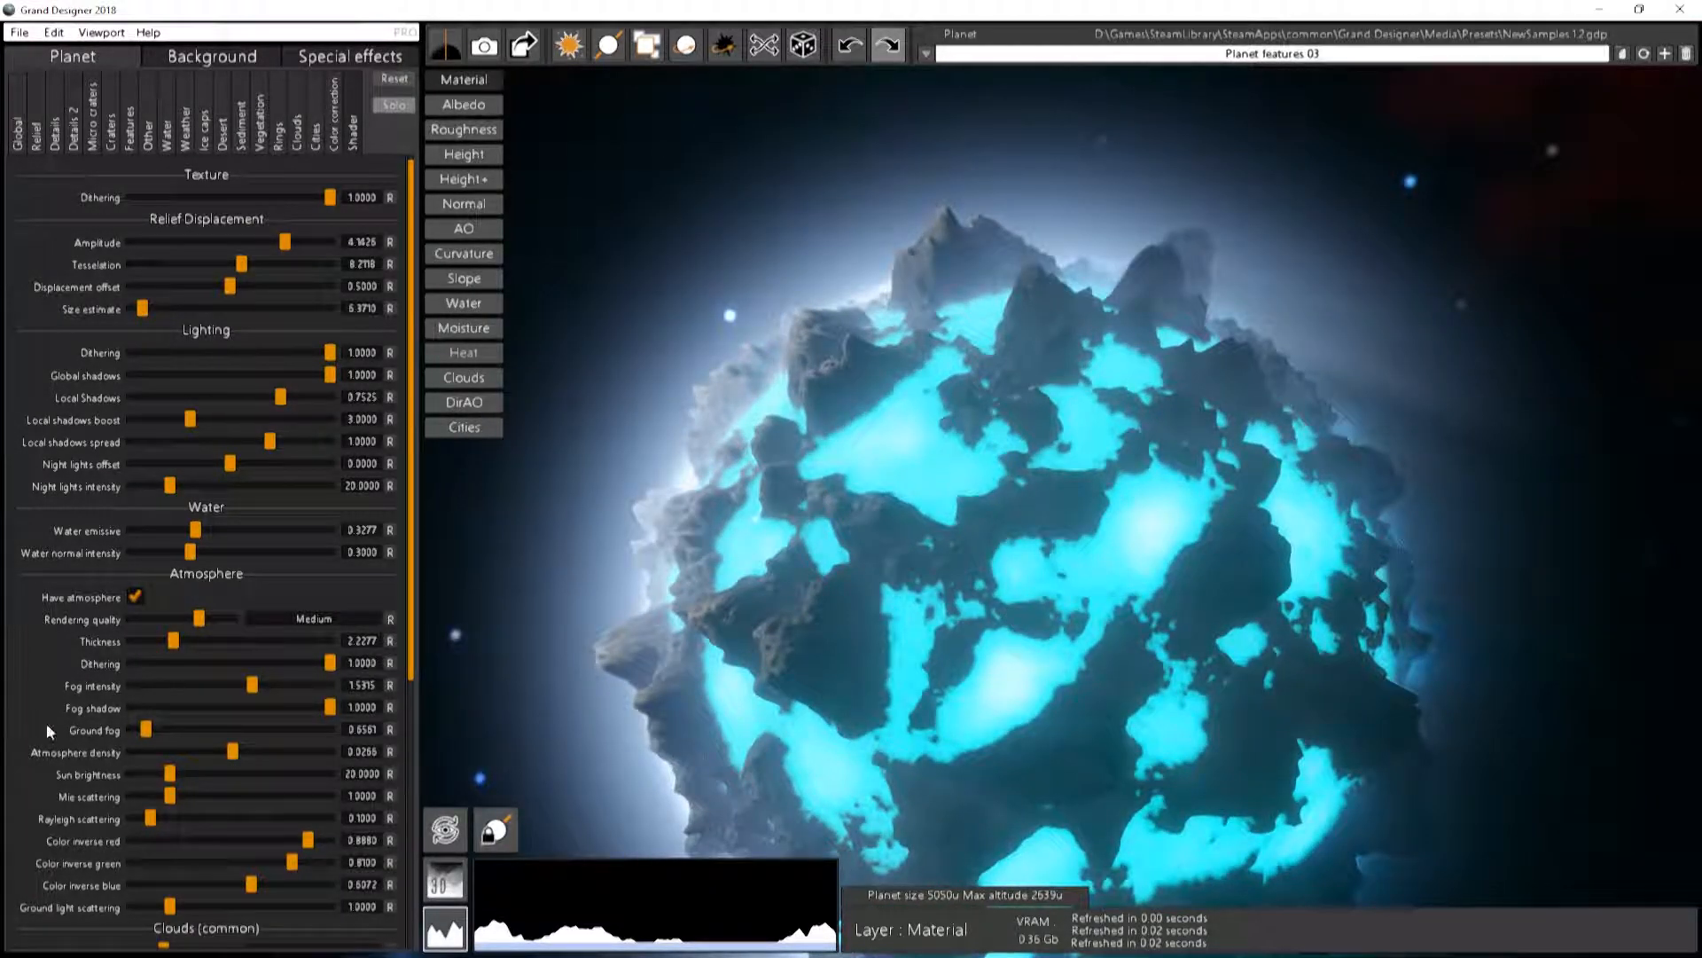
Try ground light scattering at about 0.98 and 5.0 and inspect the glow around the planet's edge
{"action": "scroll", "coordinate": [69, 811], "scroll_direction": "down", "scroll_amount": 2}
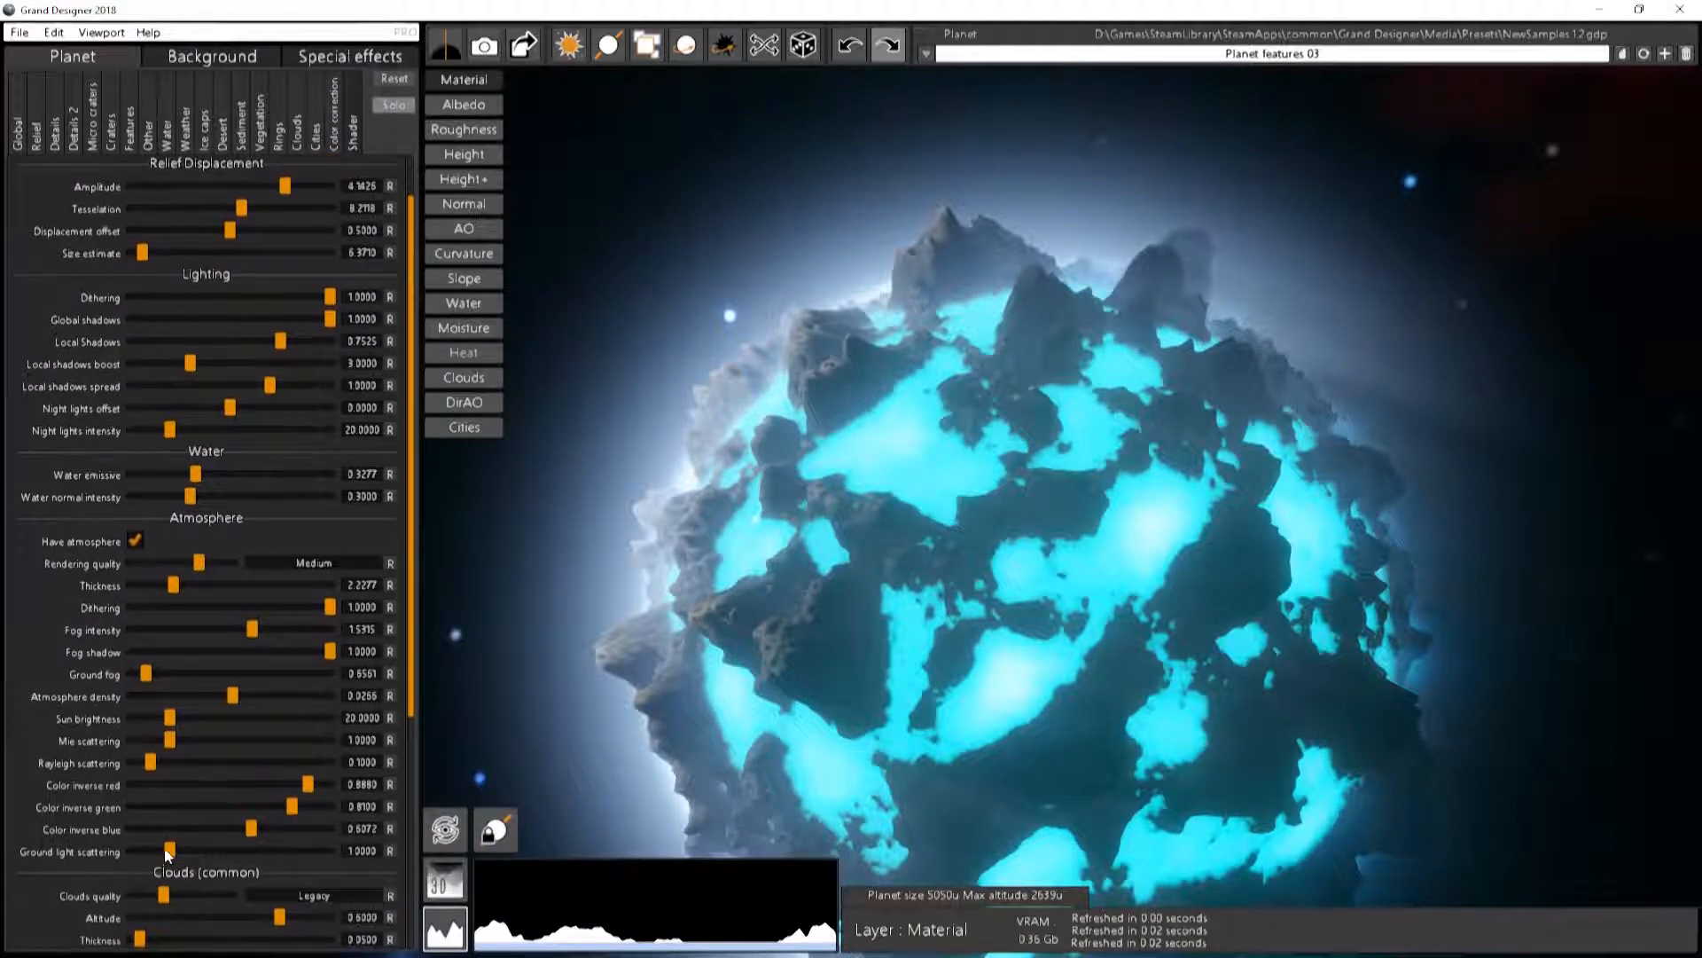
{"action": "left_click_drag", "start_coordinate": [169, 850], "coordinate": [185, 850]}
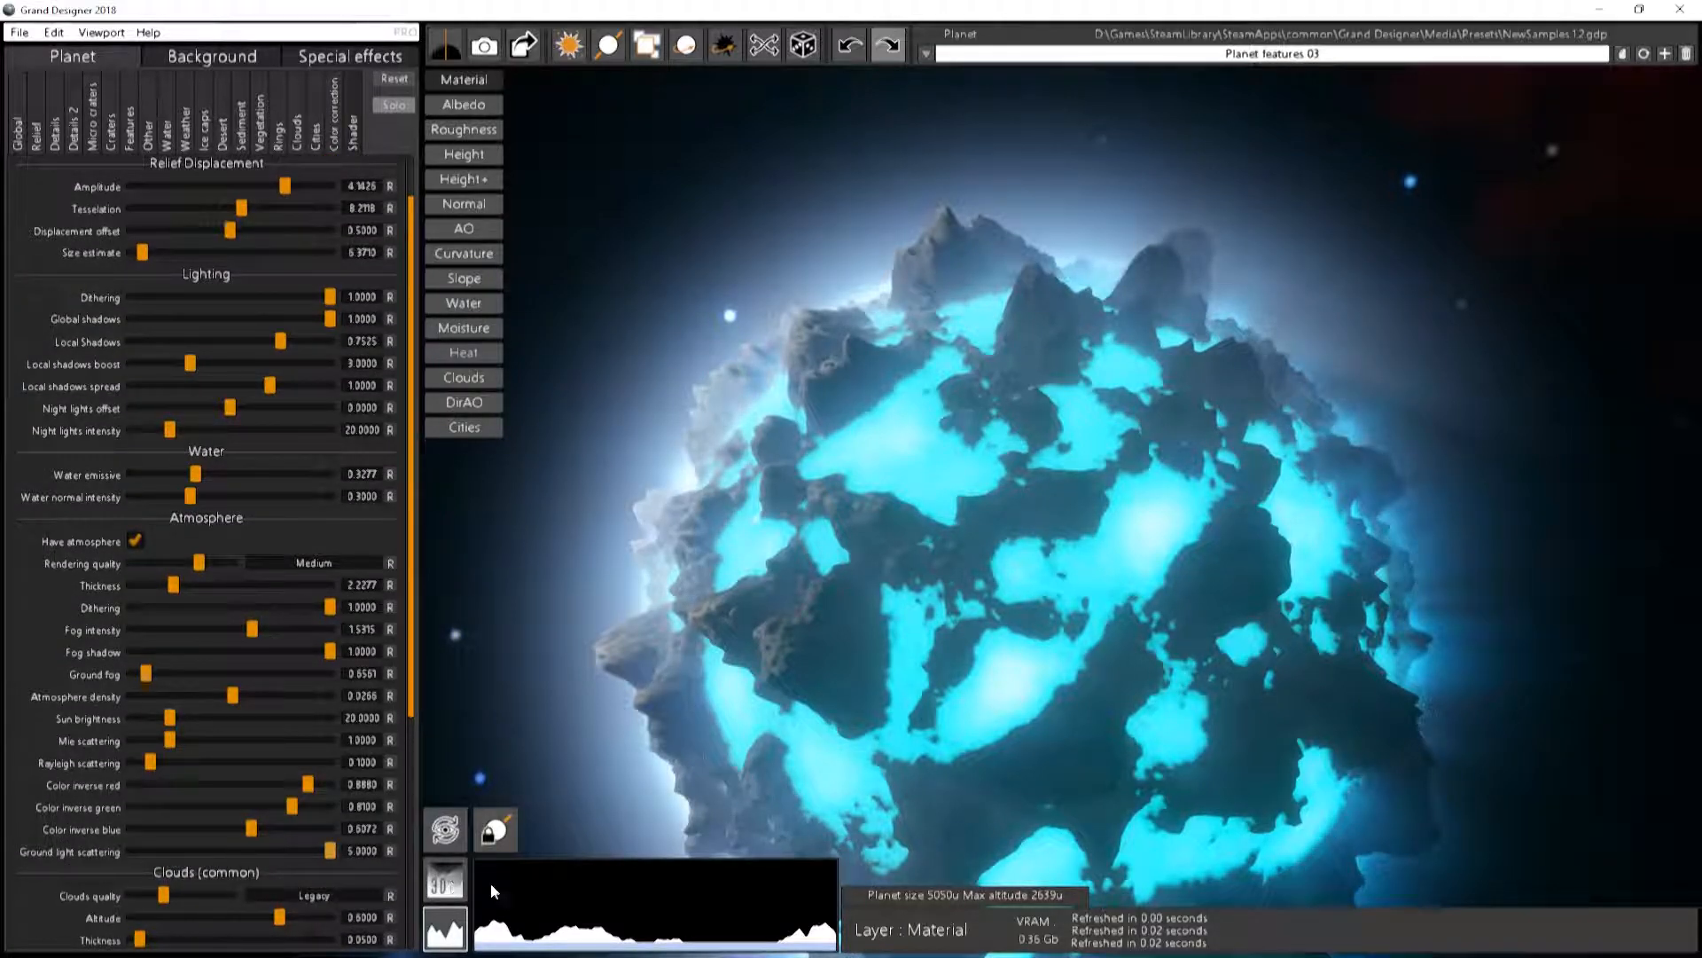
{"action": "left_click_drag", "start_coordinate": [517, 887], "coordinate": [238, 886]}
{"action": "left_click_drag", "start_coordinate": [192, 850], "coordinate": [331, 850]}
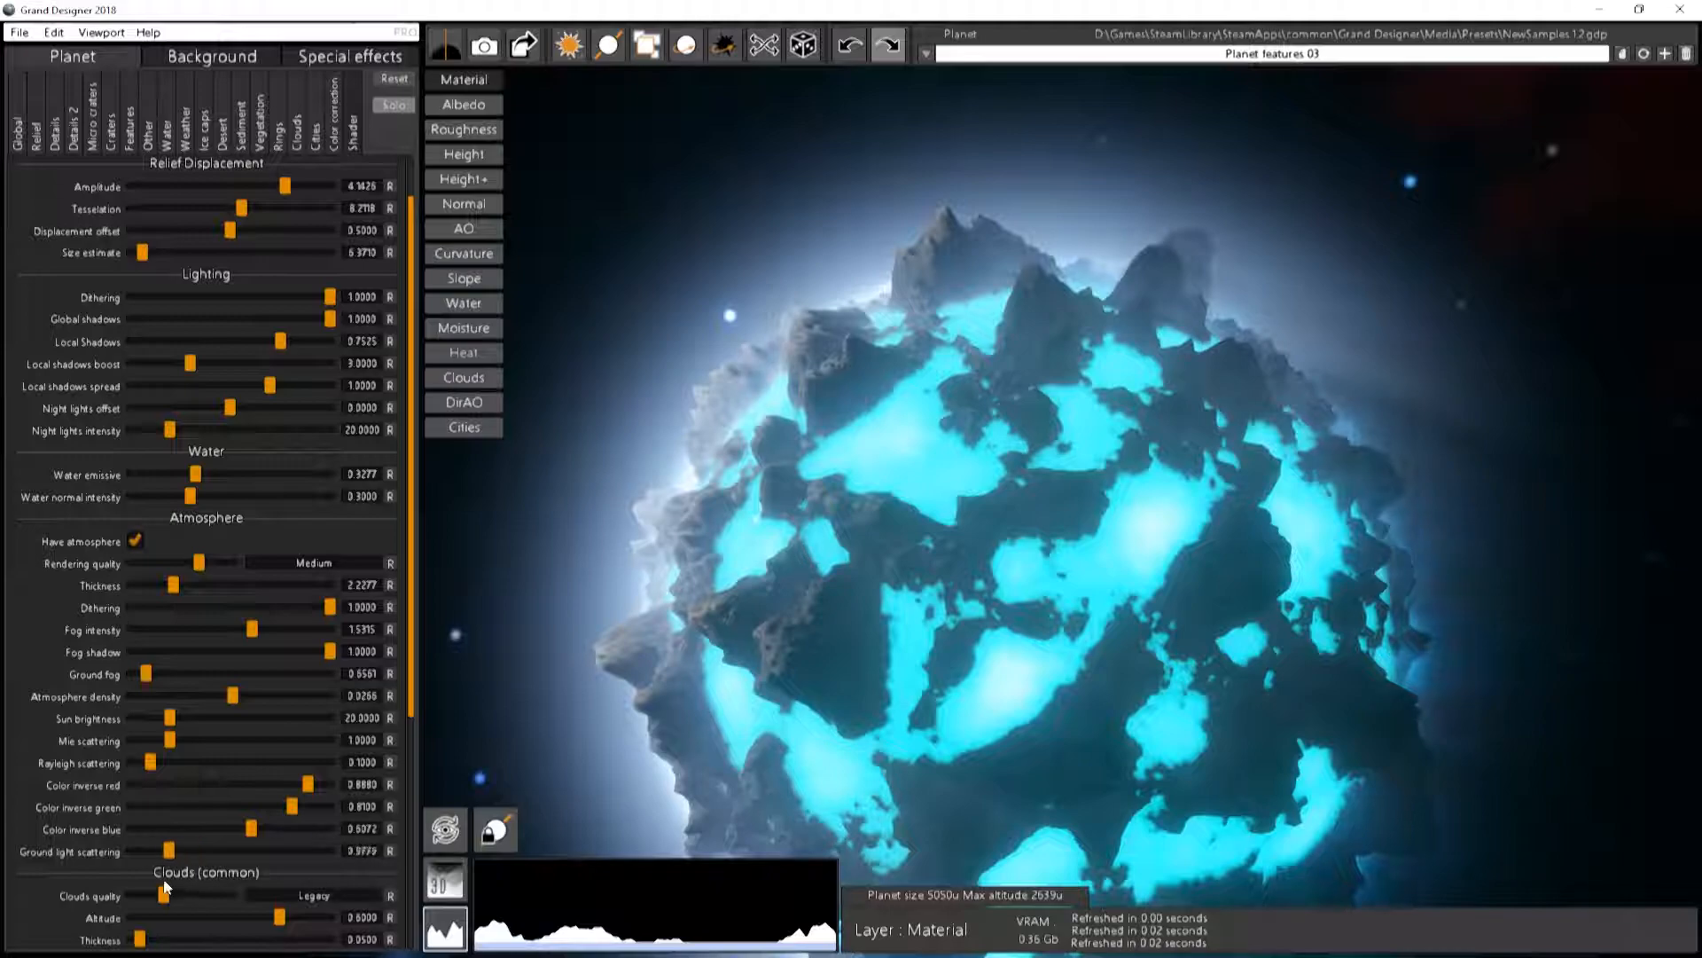
{"action": "left_click_drag", "start_coordinate": [1423, 796], "coordinate": [1636, 497]}
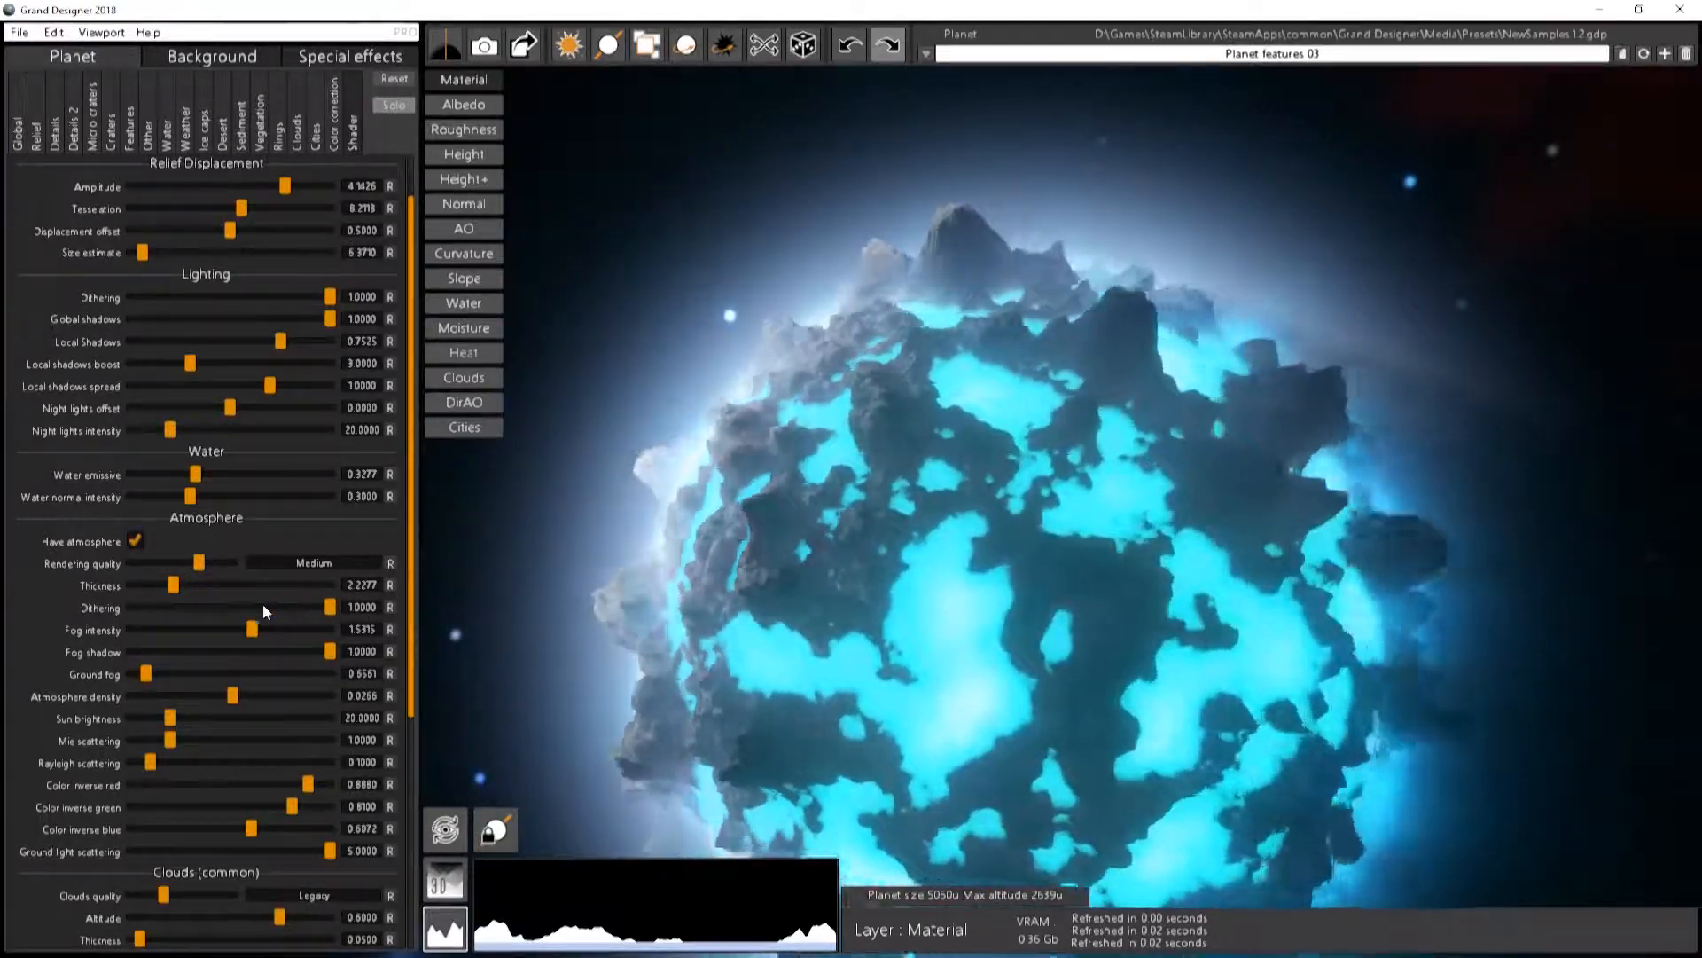
Compare the glow with ground light scattering at 0 and set it to about 1.37
{"action": "scroll", "coordinate": [913, 631], "scroll_direction": "down", "scroll_amount": 5}
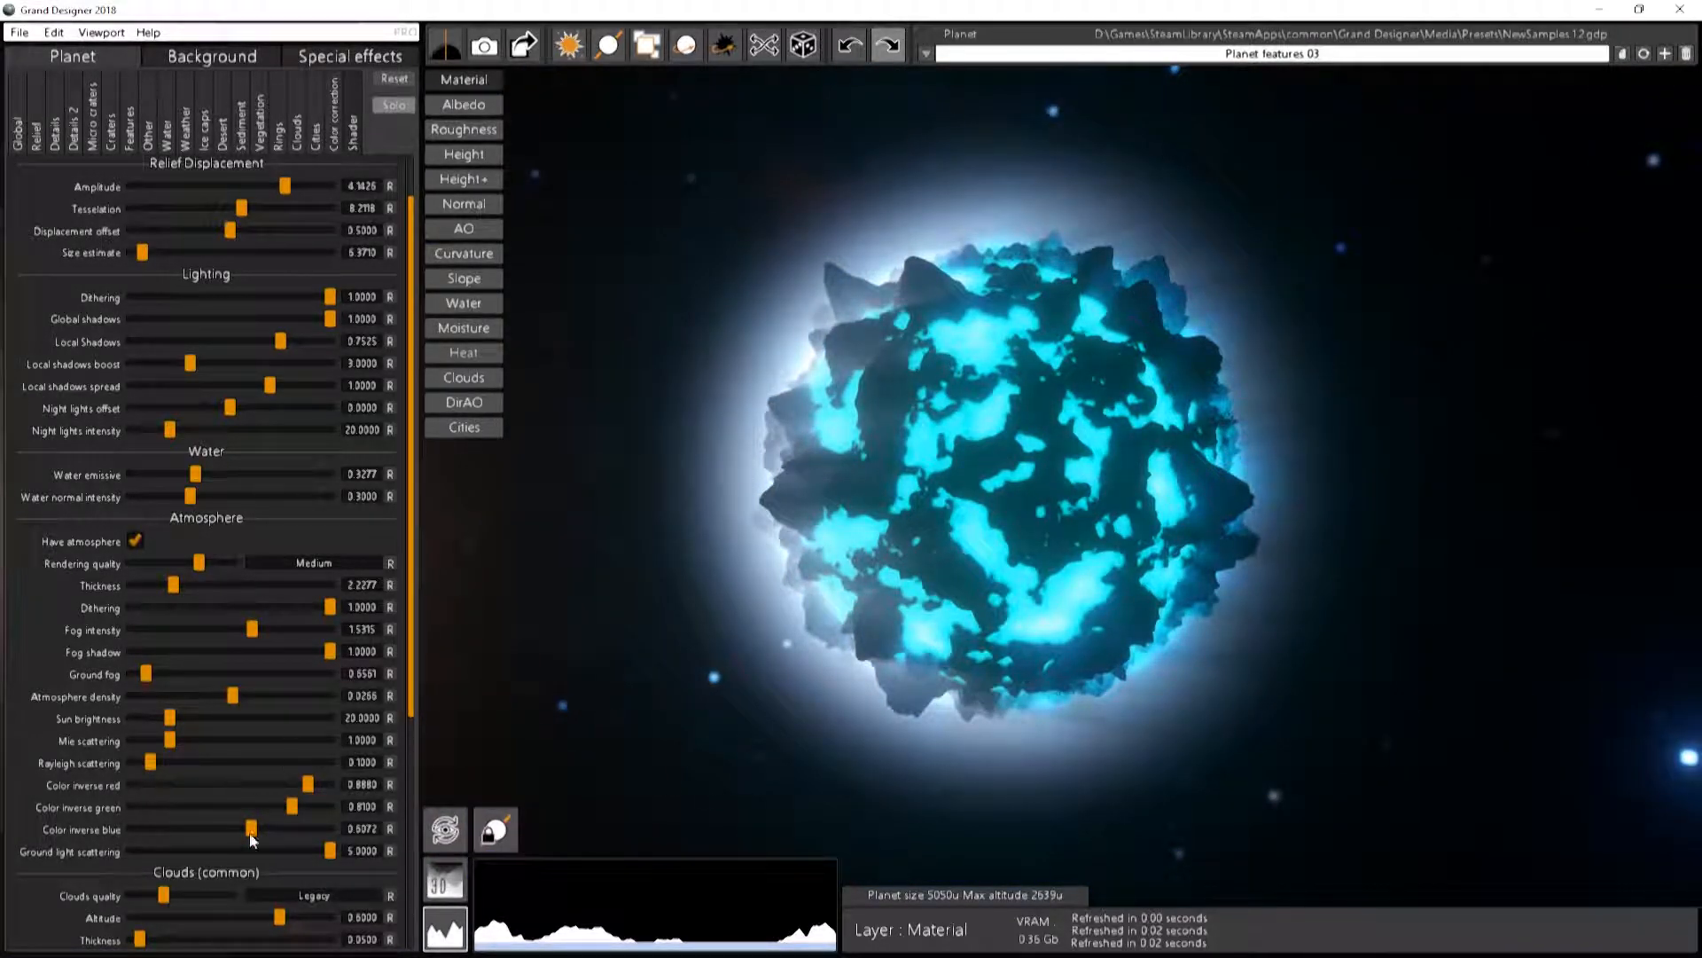
{"action": "left_click_drag", "start_coordinate": [331, 851], "coordinate": [729, 912]}
{"action": "left_click_drag", "start_coordinate": [411, 914], "coordinate": [73, 920]}
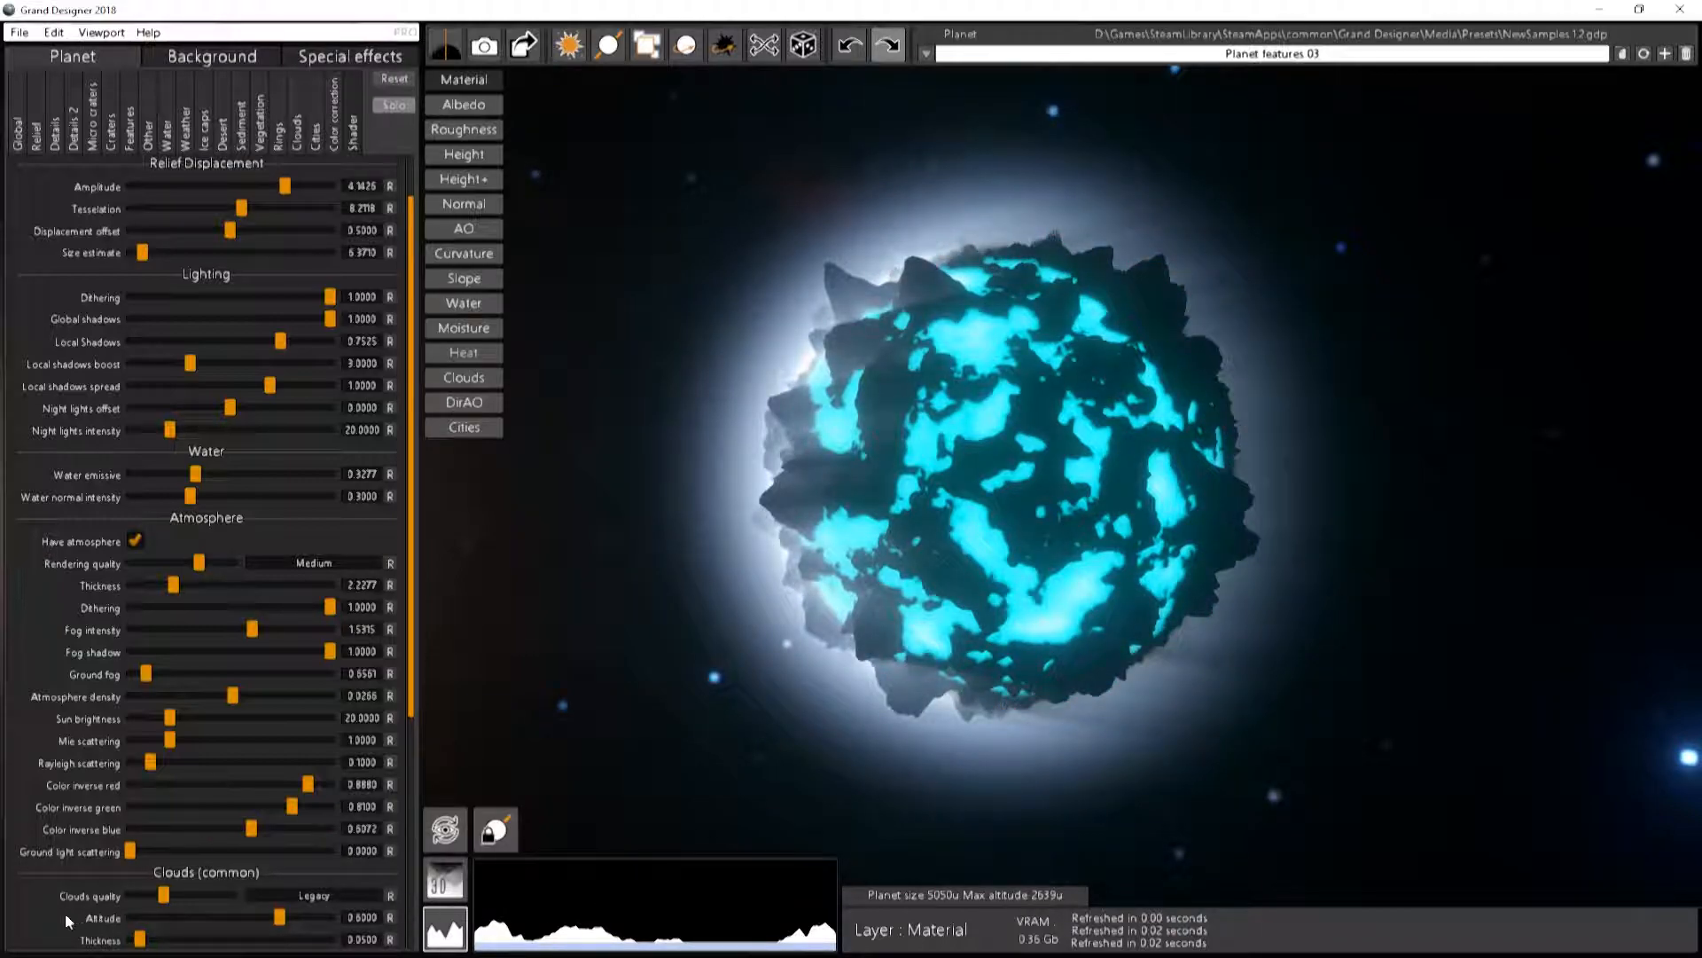
{"action": "left_click_drag", "start_coordinate": [213, 927], "coordinate": [184, 867]}
{"action": "scroll", "coordinate": [1088, 464], "scroll_direction": "up", "scroll_amount": 4}
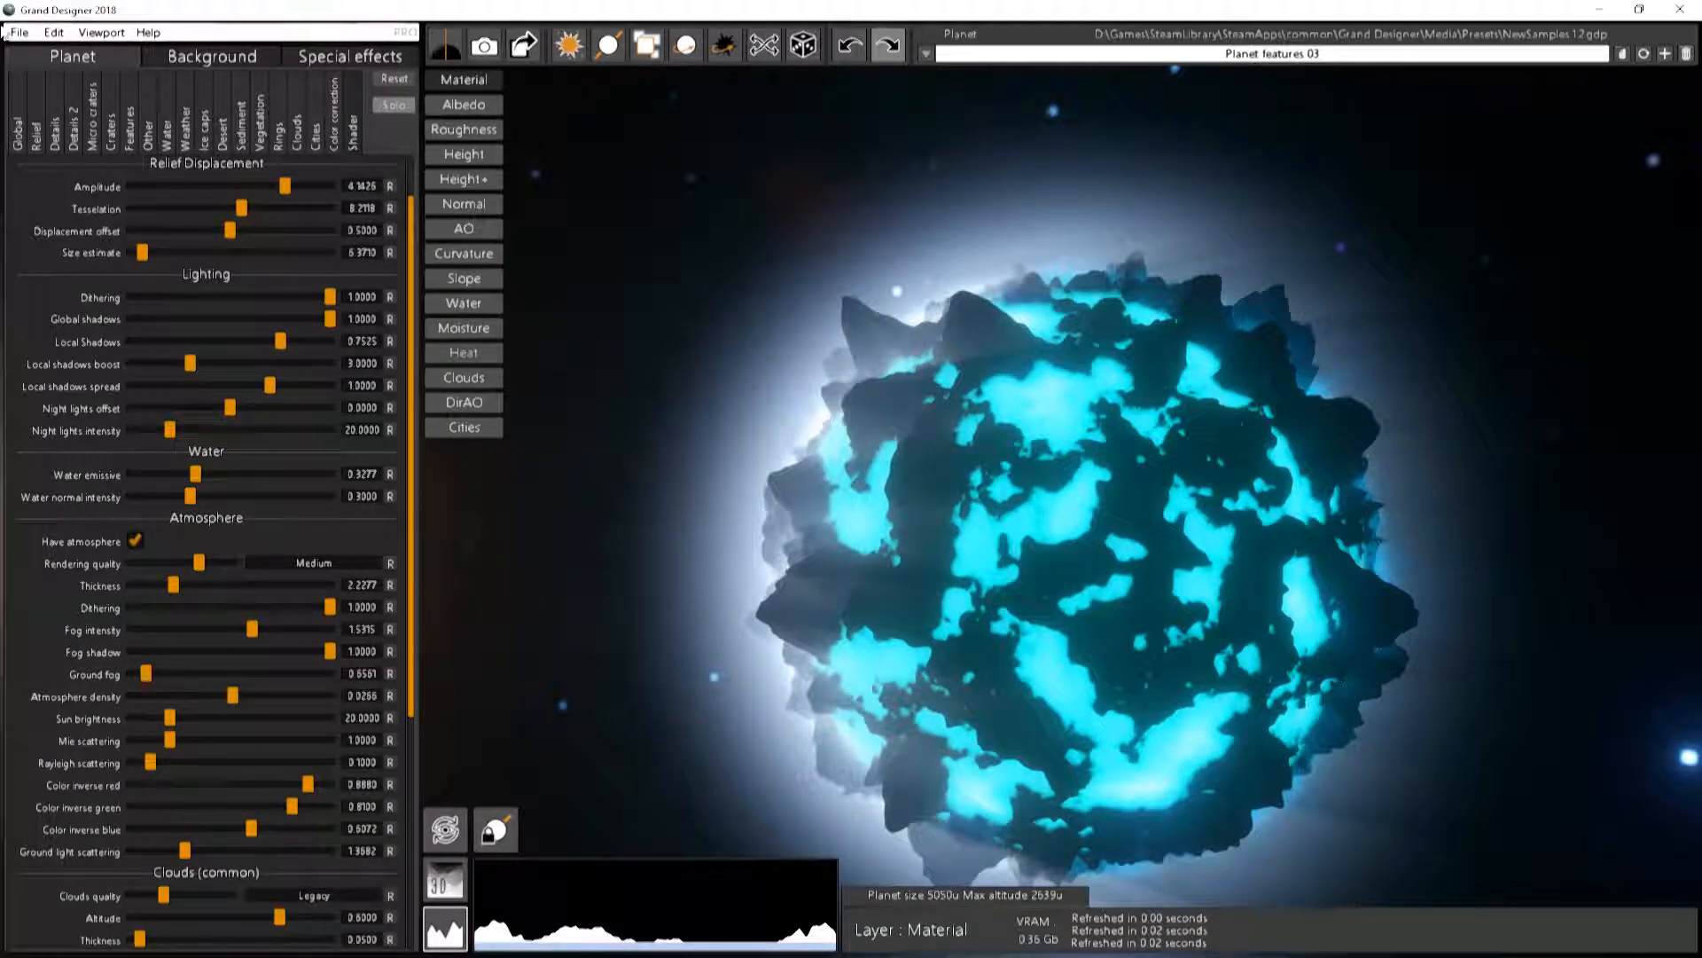
Disable the planet's water and rotate the sunlight so it illuminates part of the rocky surface
{"action": "left_click", "coordinate": [130, 141]}
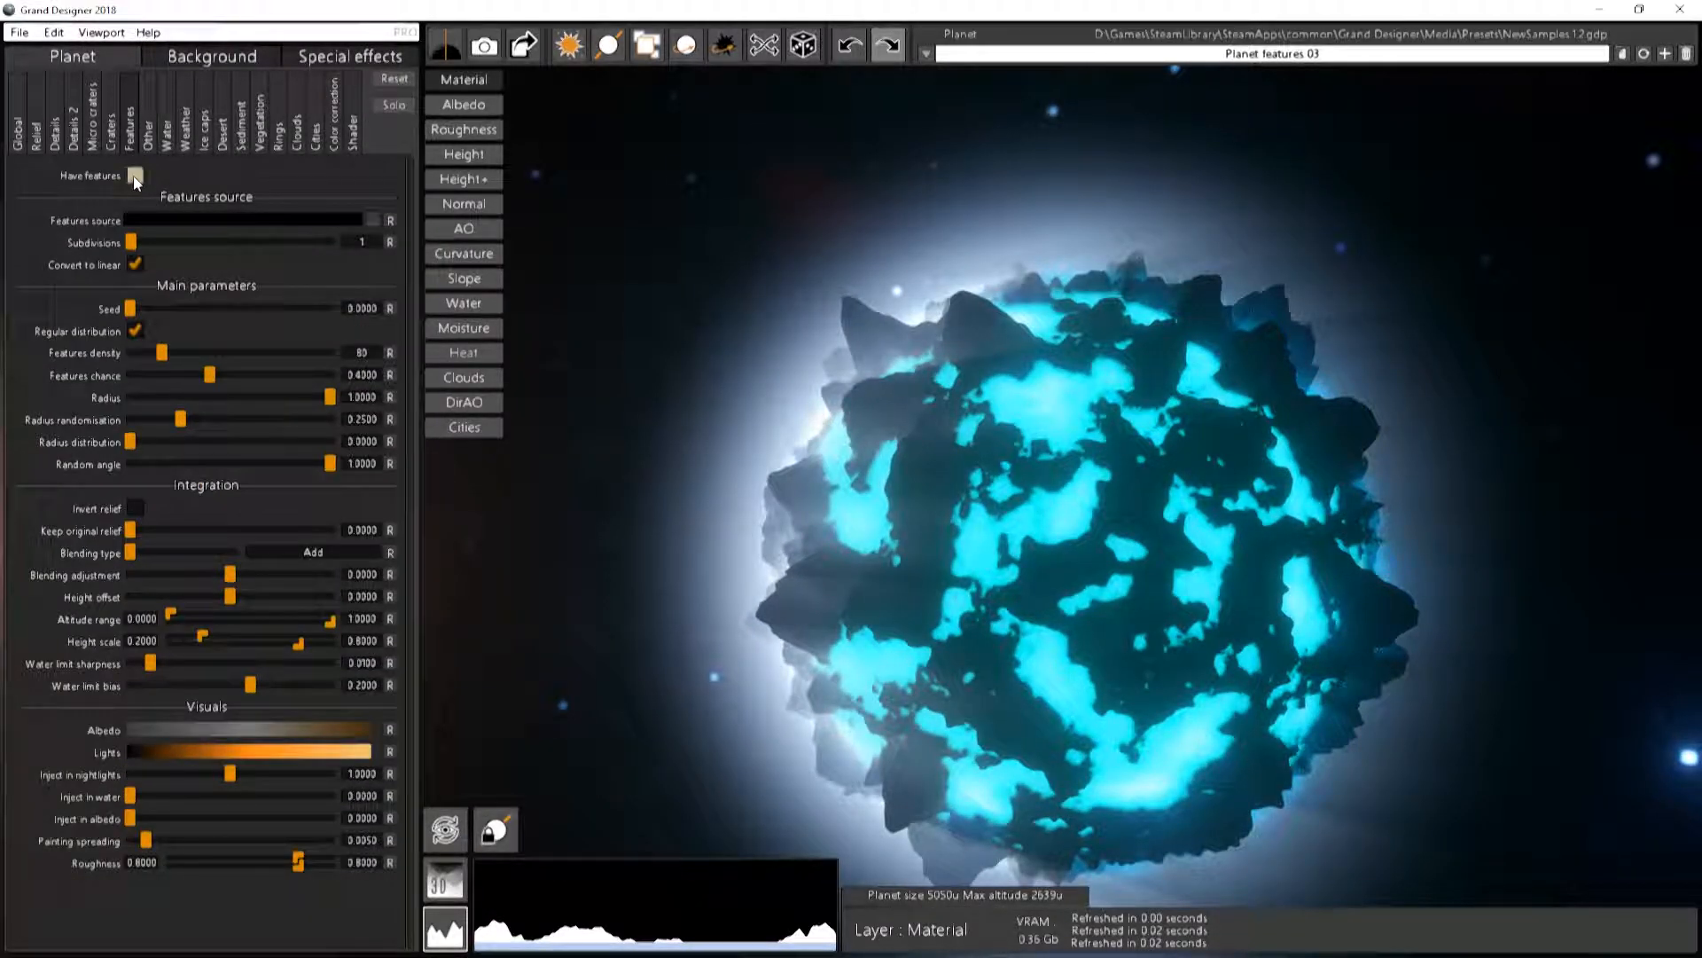
{"action": "left_click", "coordinate": [163, 142]}
{"action": "left_click", "coordinate": [393, 104]}
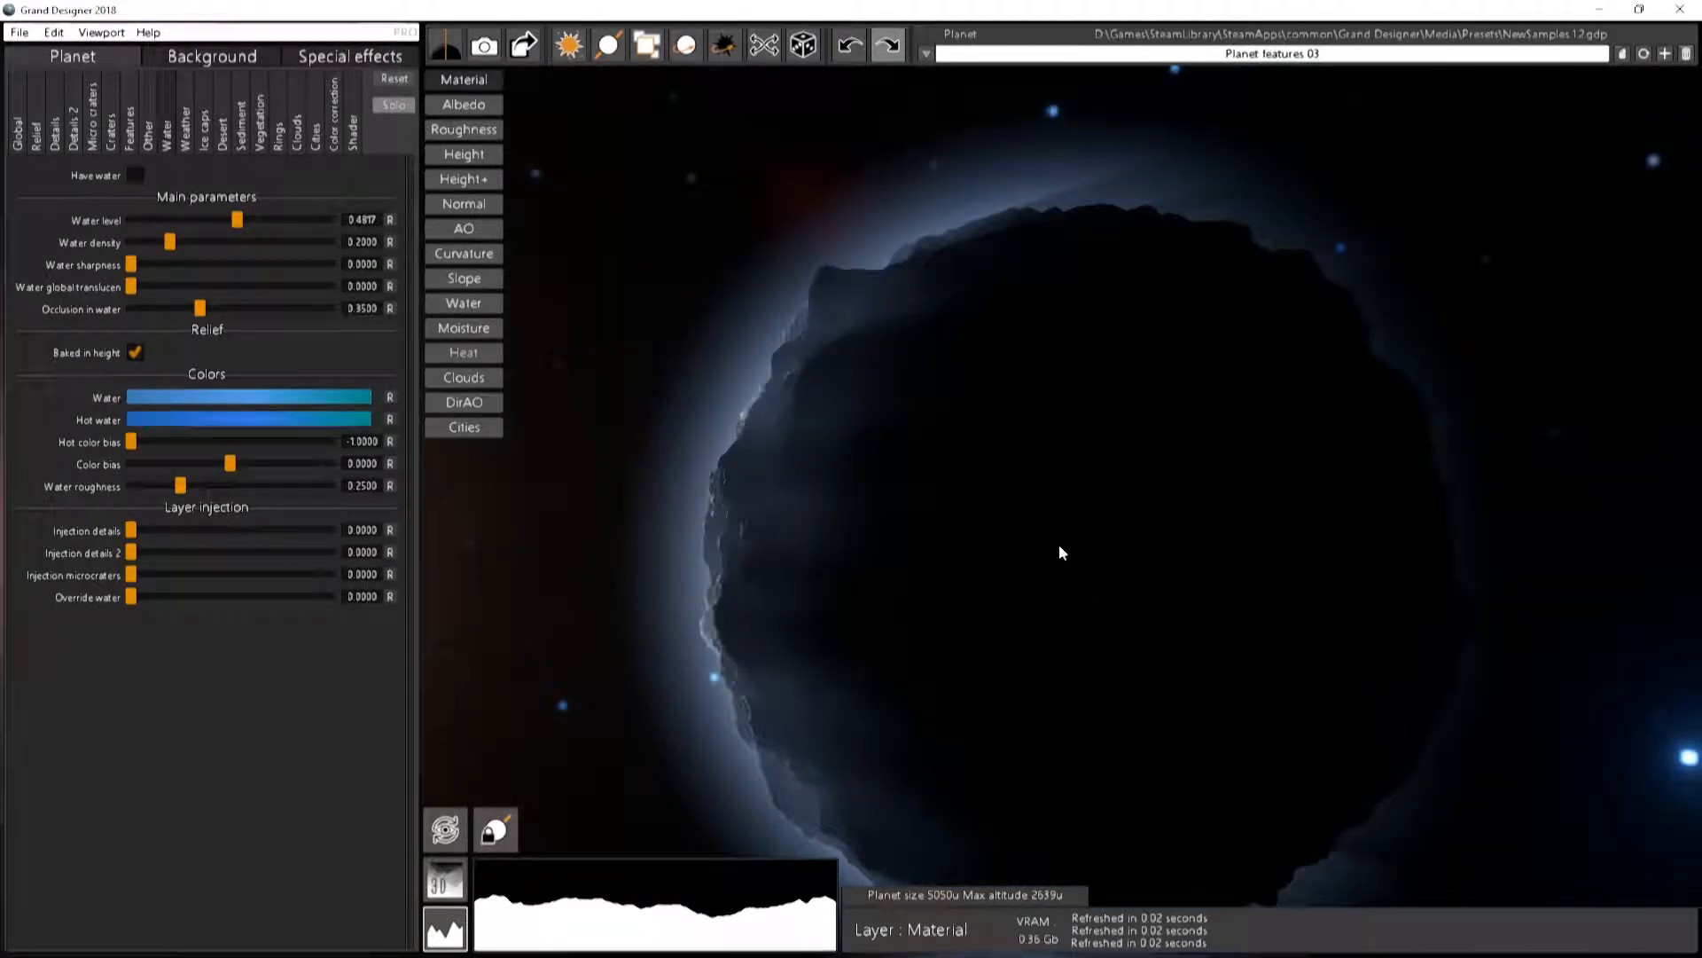
{"action": "right_click_drag", "start_coordinate": [1321, 493], "coordinate": [7, 361]}
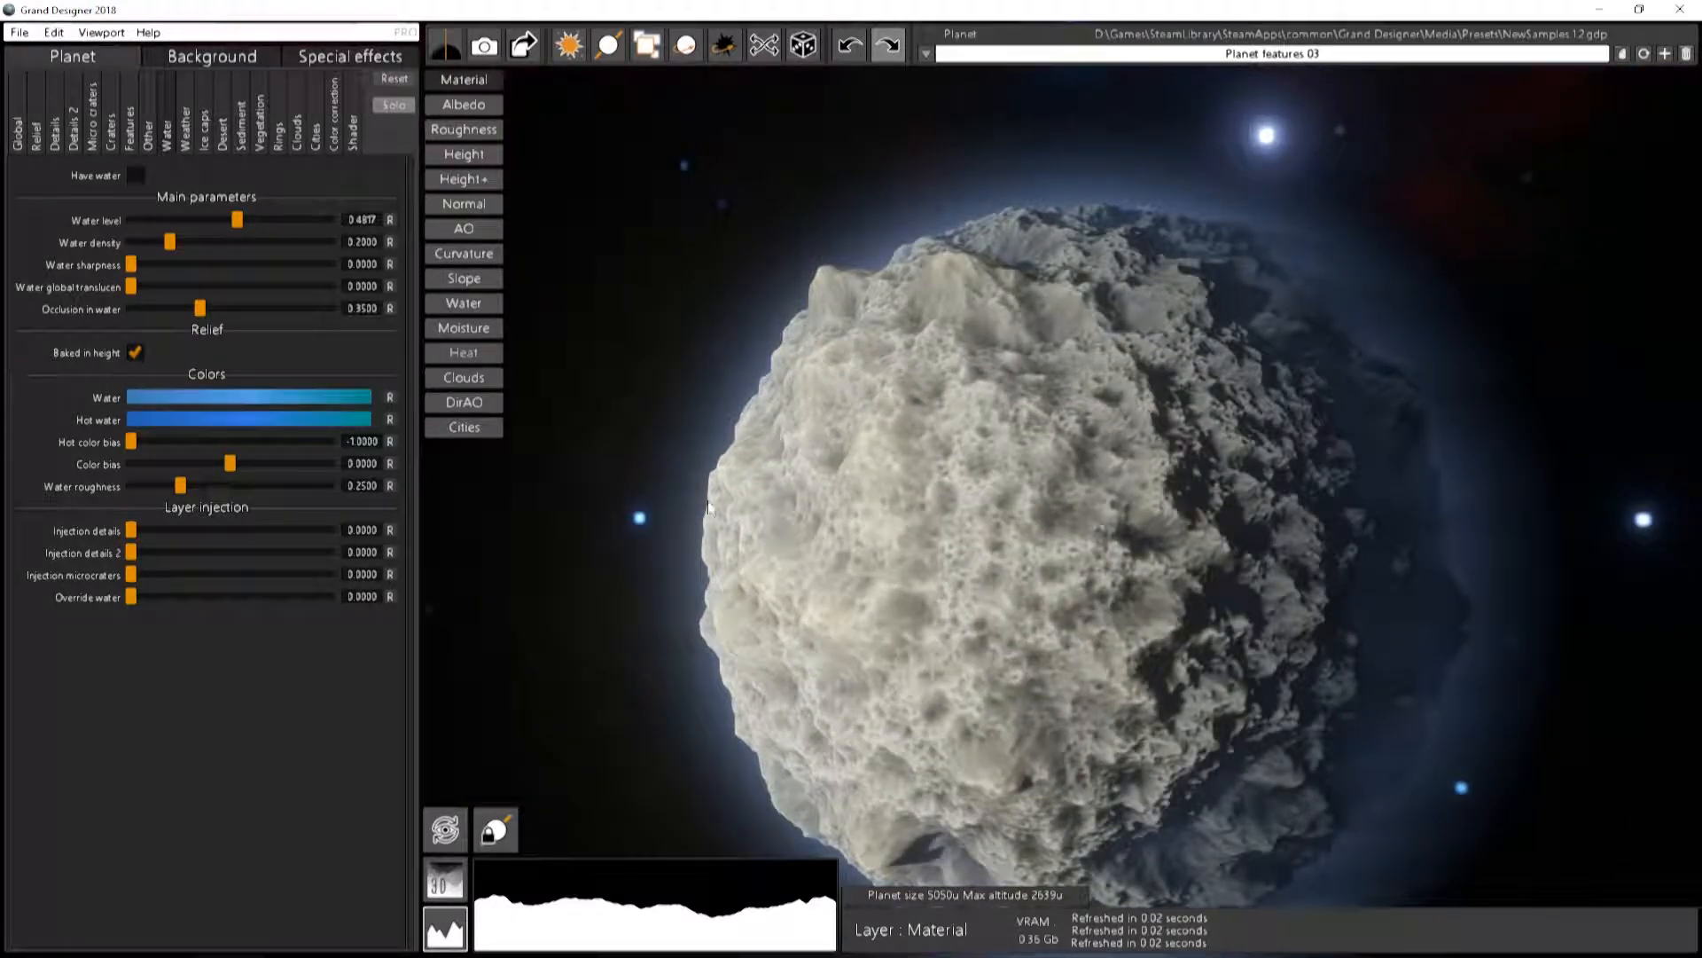
{"action": "right_click_drag", "start_coordinate": [1052, 539], "coordinate": [1146, 429]}
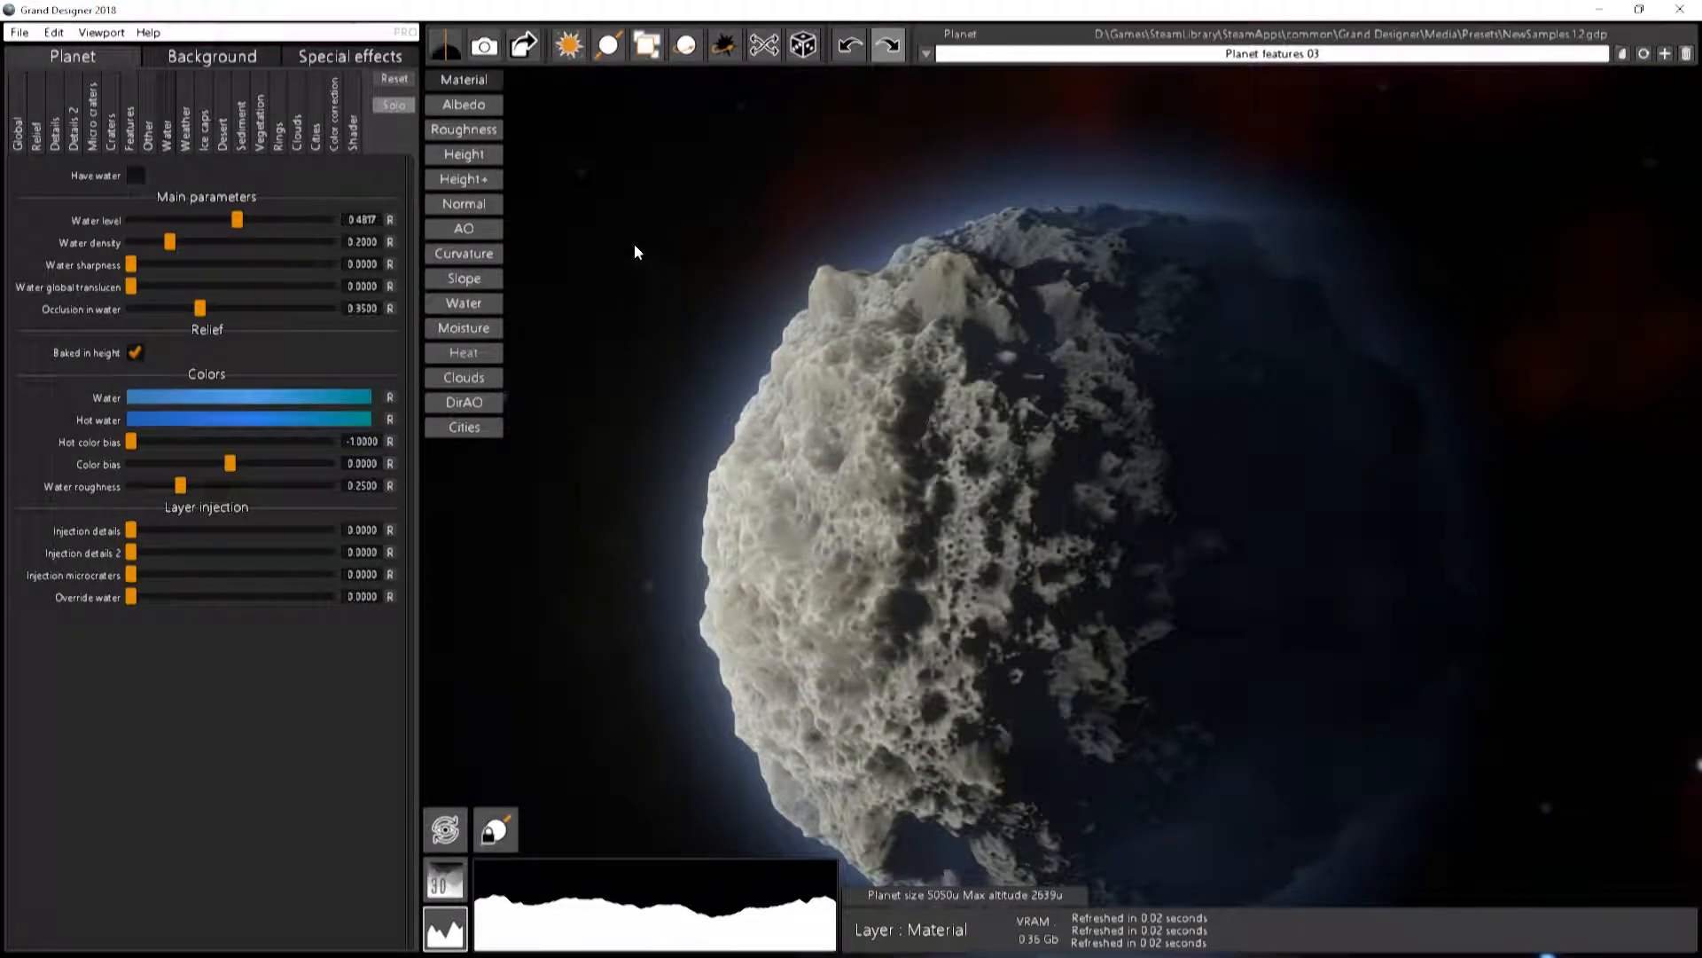
Try other clouds quality modes in the shader settings and return to Legacy
{"action": "left_click", "coordinate": [353, 142]}
{"action": "left_click_drag", "start_coordinate": [1362, 784], "coordinate": [1146, 665]}
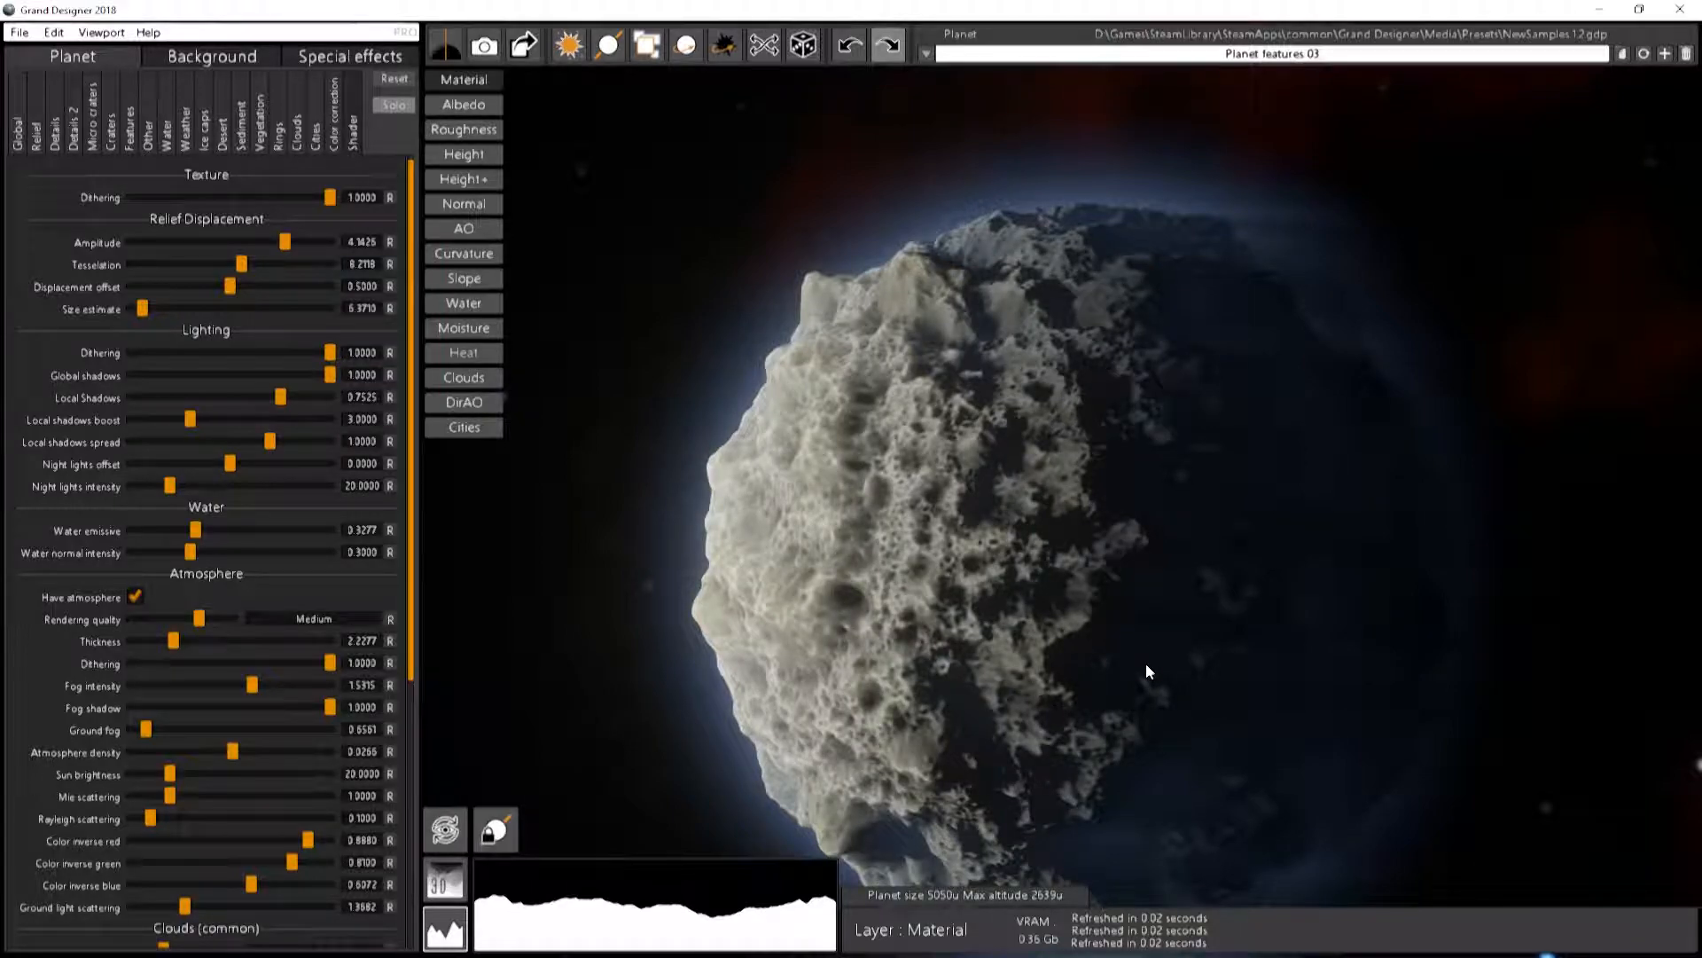
{"action": "scroll", "coordinate": [87, 792], "scroll_direction": "down", "scroll_amount": 6}
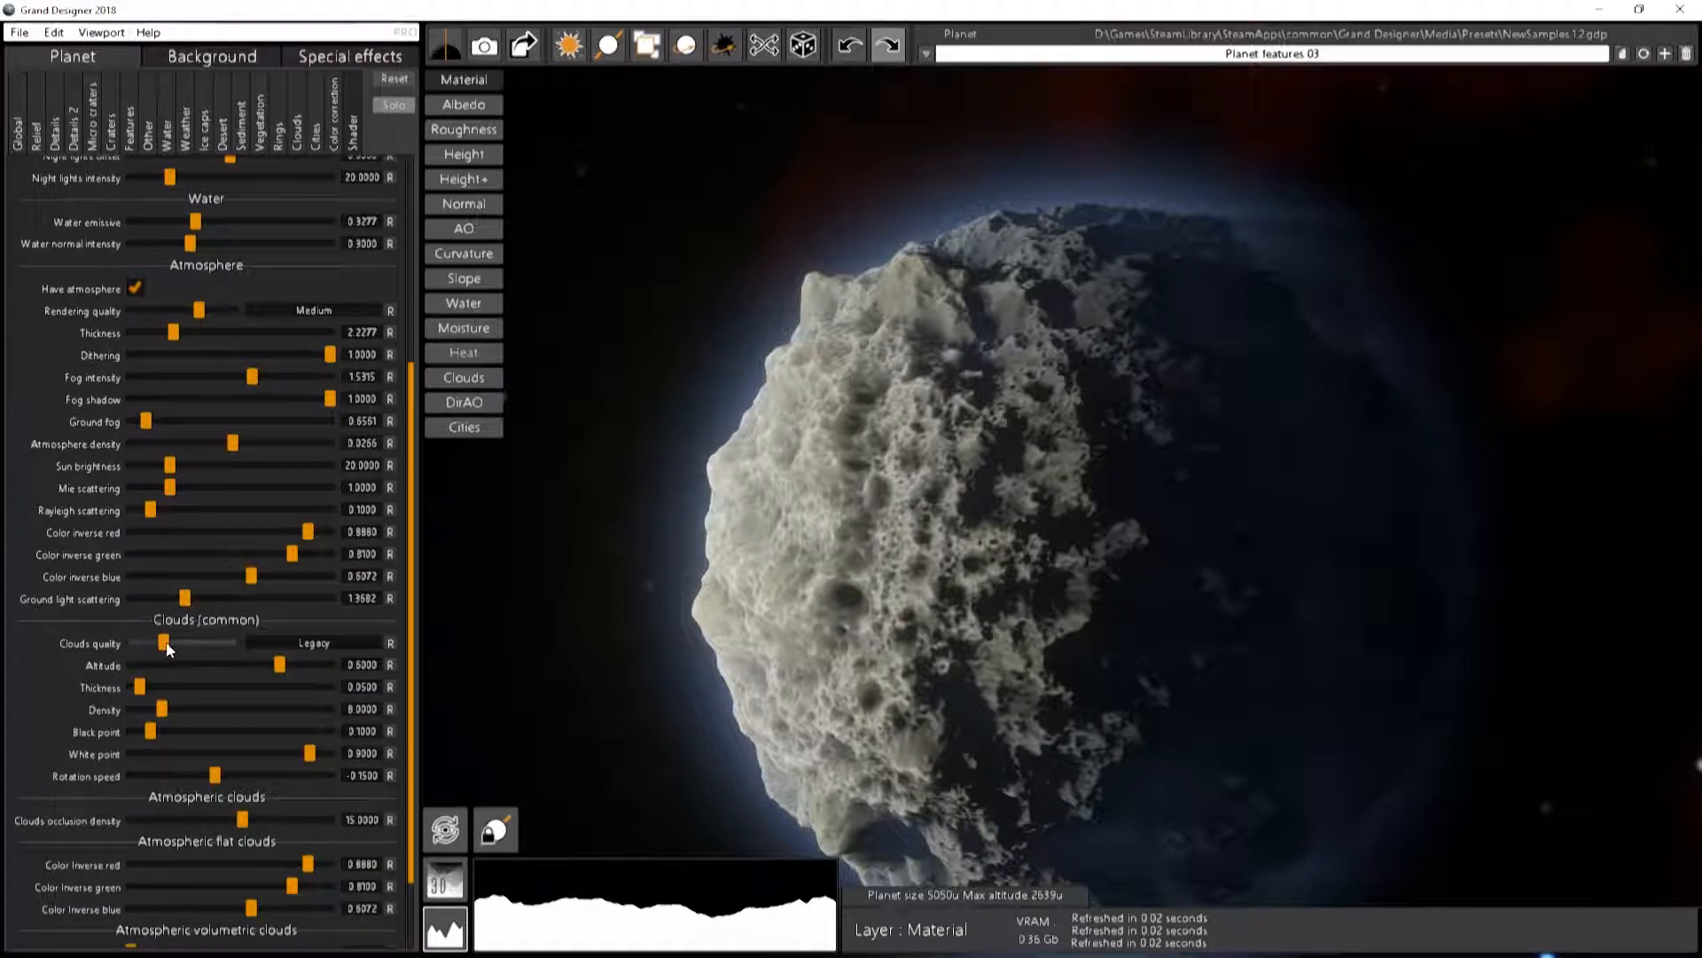
{"action": "left_click_drag", "start_coordinate": [130, 642], "coordinate": [195, 652]}
{"action": "left_click_drag", "start_coordinate": [220, 651], "coordinate": [163, 647]}
Enable clouds on the planet with a covering of about 0.32 and a smoothness of about 0.21
{"action": "left_click", "coordinate": [296, 137]}
{"action": "left_click", "coordinate": [136, 176]}
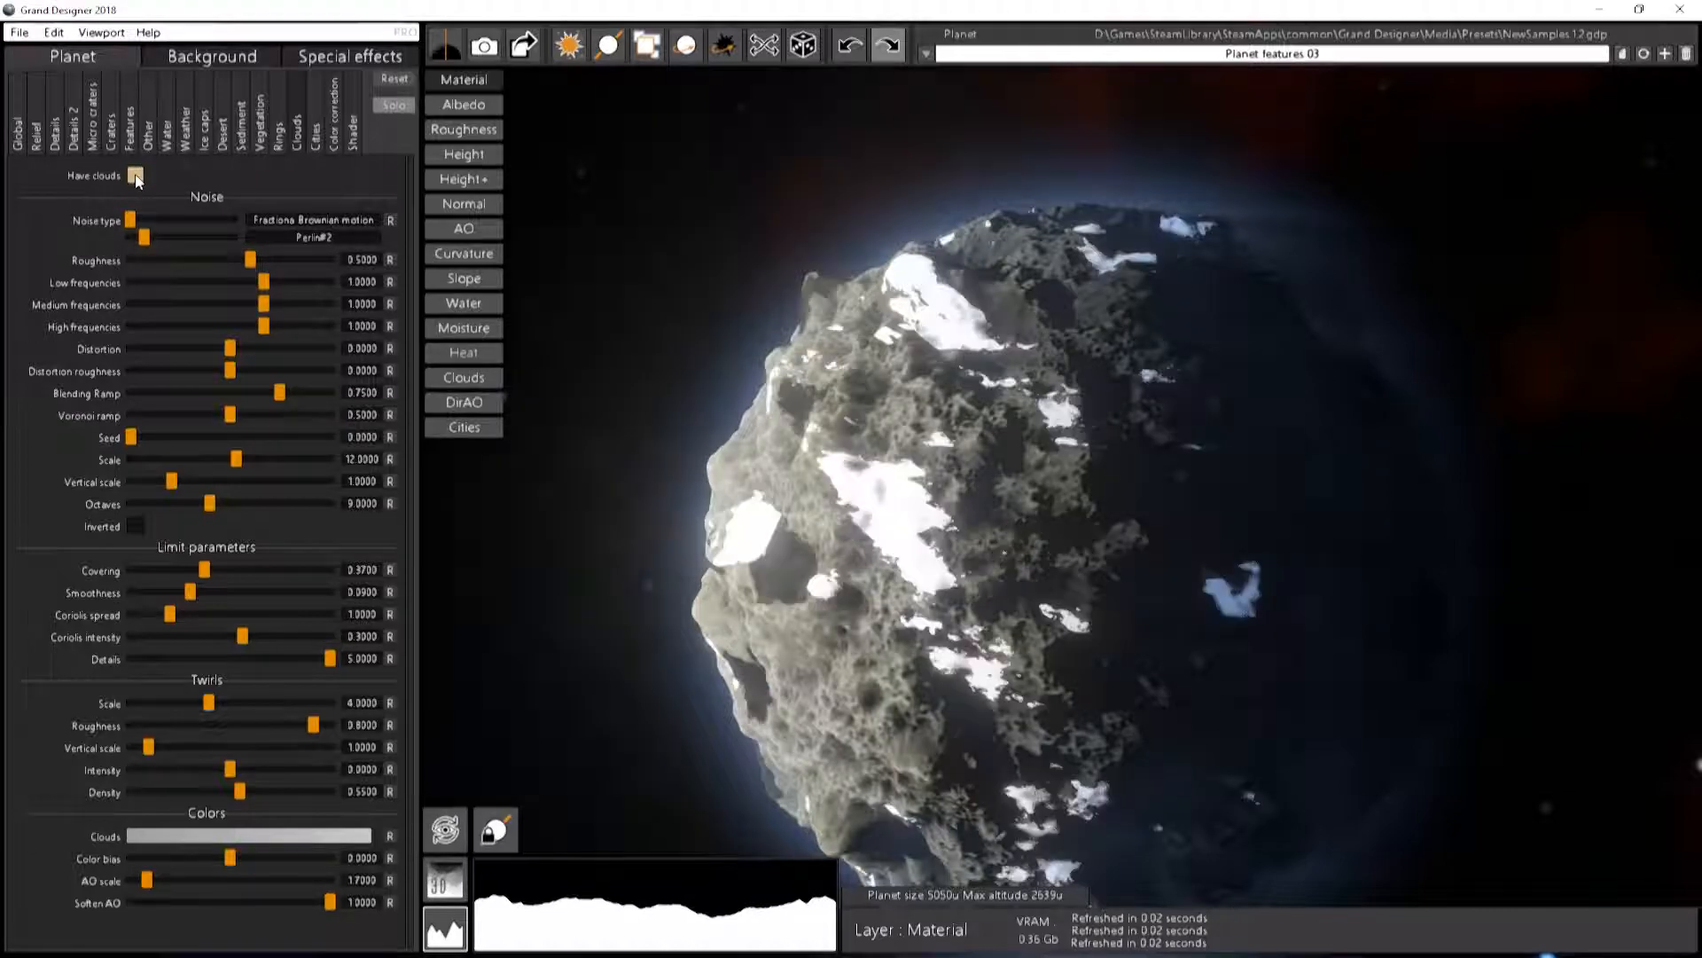
{"action": "left_click_drag", "start_coordinate": [1104, 582], "coordinate": [947, 596]}
{"action": "scroll", "coordinate": [1147, 544], "scroll_direction": "up", "scroll_amount": 2}
{"action": "mouse_move", "coordinate": [207, 568]}
{"action": "left_mouse_down"}
{"action": "mouse_move", "coordinate": [272, 593]}
{"action": "mouse_move", "coordinate": [179, 565]}
{"action": "mouse_move", "coordinate": [193, 566]}
{"action": "left_mouse_up"}
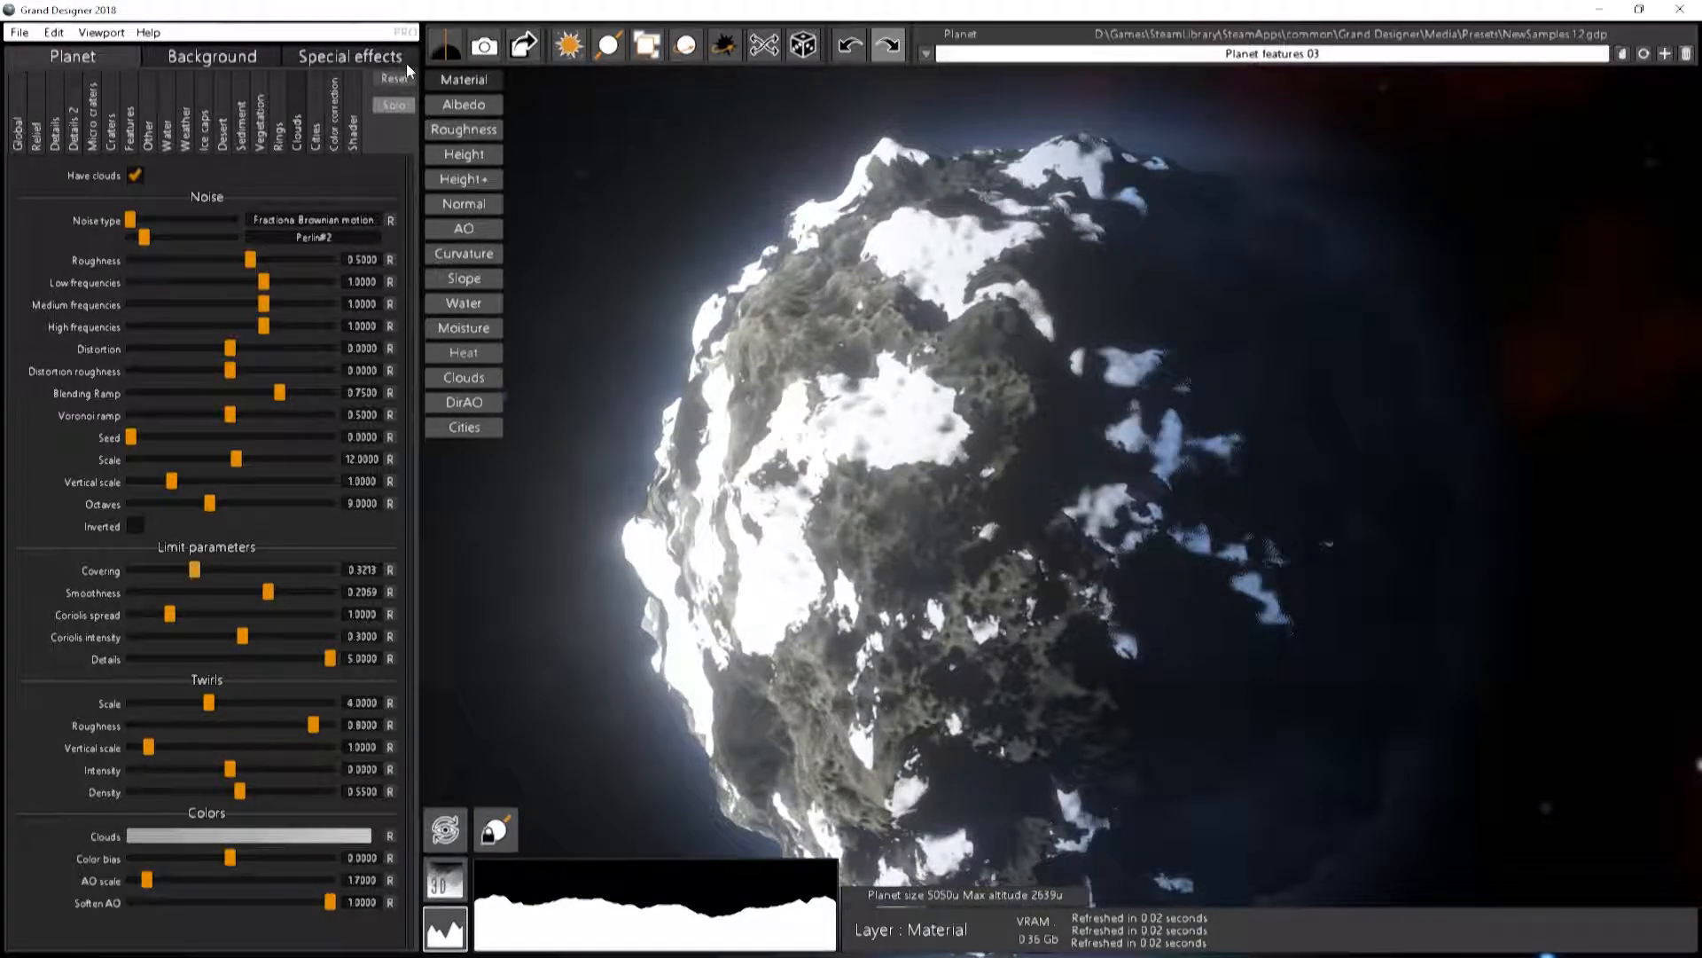
Set the shader's cloud density to about 0.47 and inspect the clouds from several angles
{"action": "left_click", "coordinate": [353, 146]}
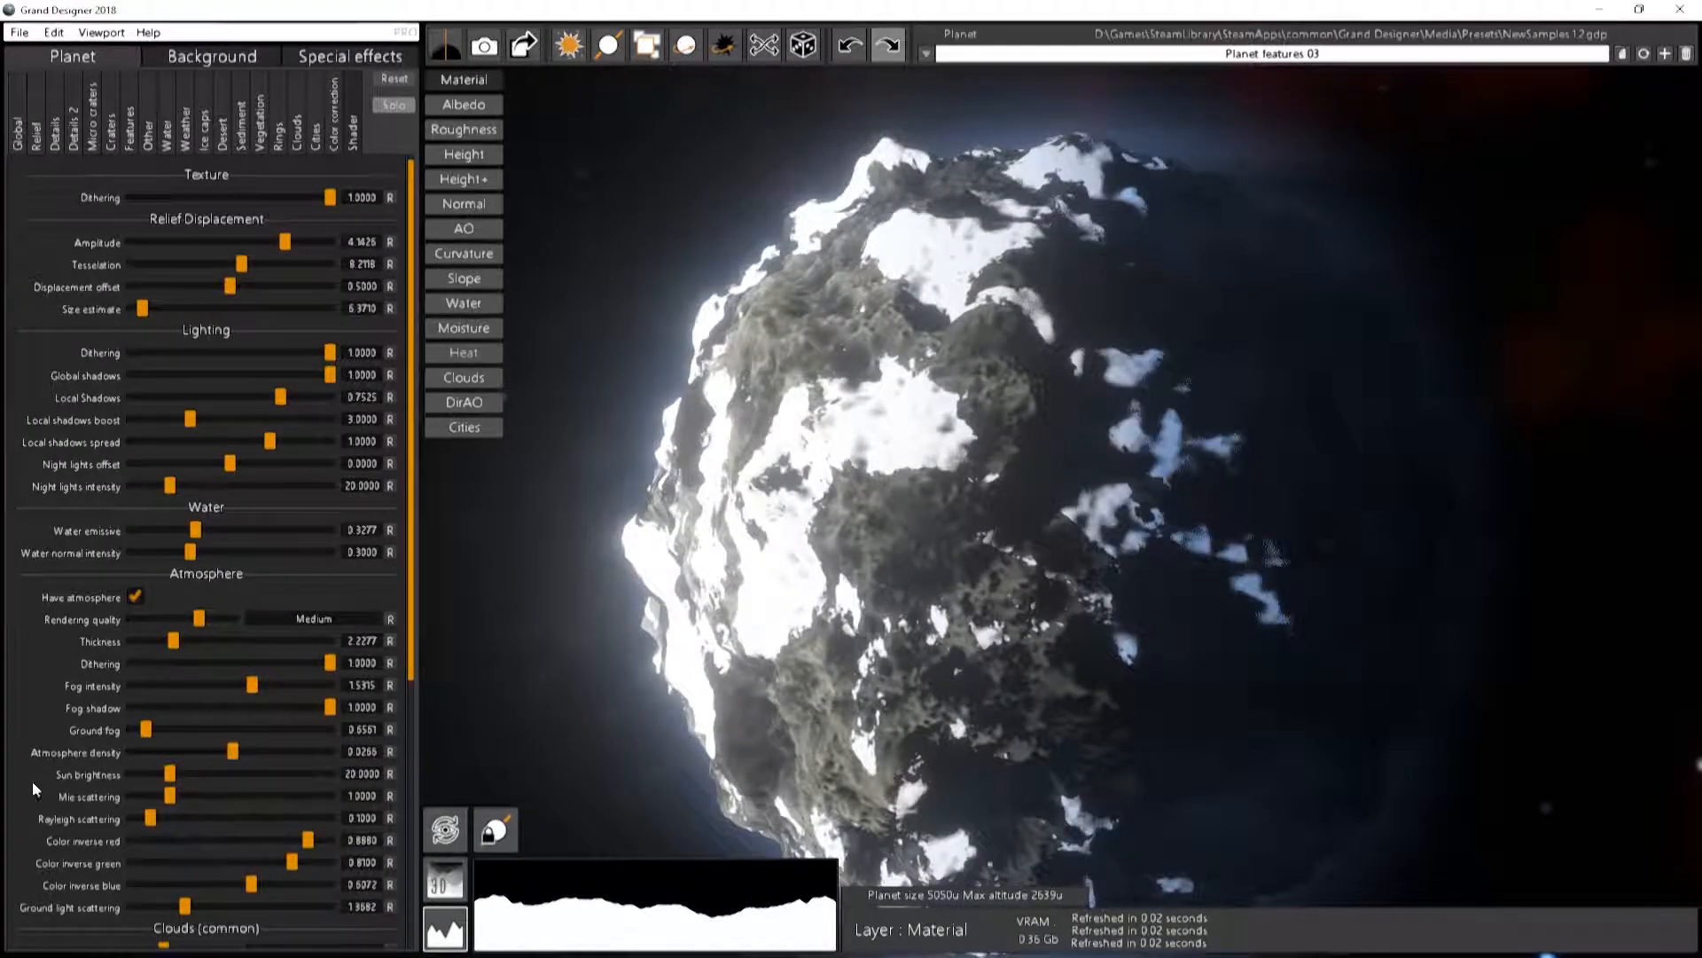
{"action": "scroll", "coordinate": [32, 777], "scroll_direction": "down", "scroll_amount": 5}
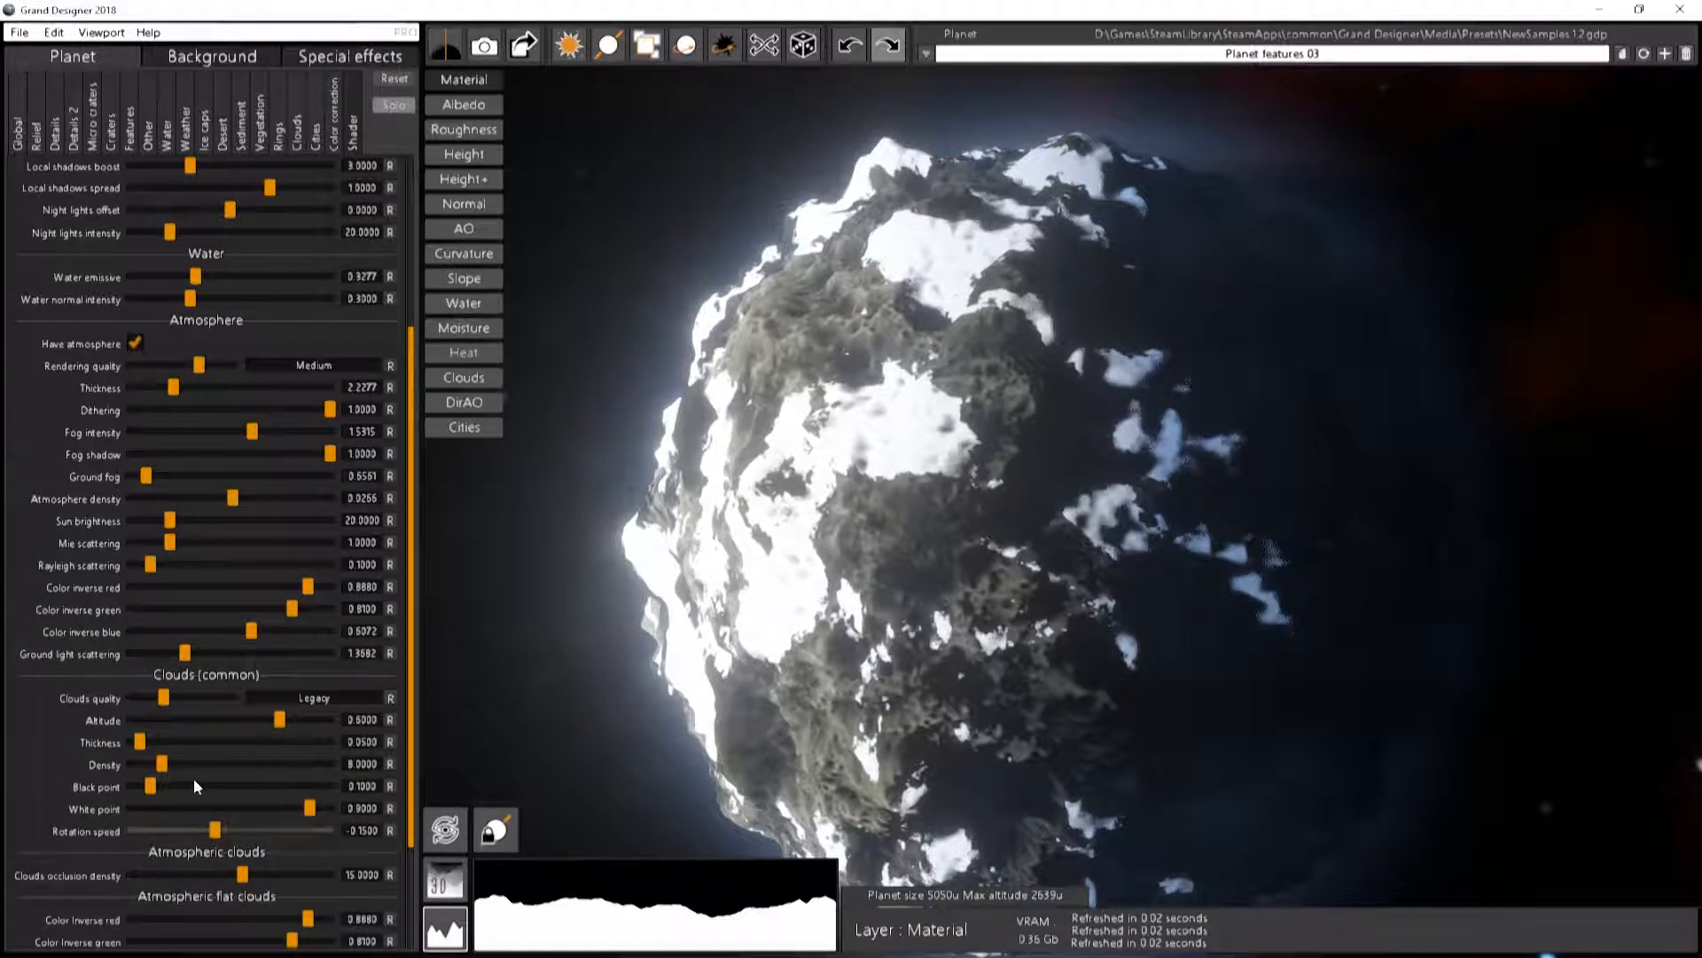
{"action": "left_click_drag", "start_coordinate": [981, 586], "coordinate": [1144, 567]}
{"action": "left_click_drag", "start_coordinate": [164, 764], "coordinate": [134, 764]}
{"action": "left_click_drag", "start_coordinate": [1117, 514], "coordinate": [801, 269]}
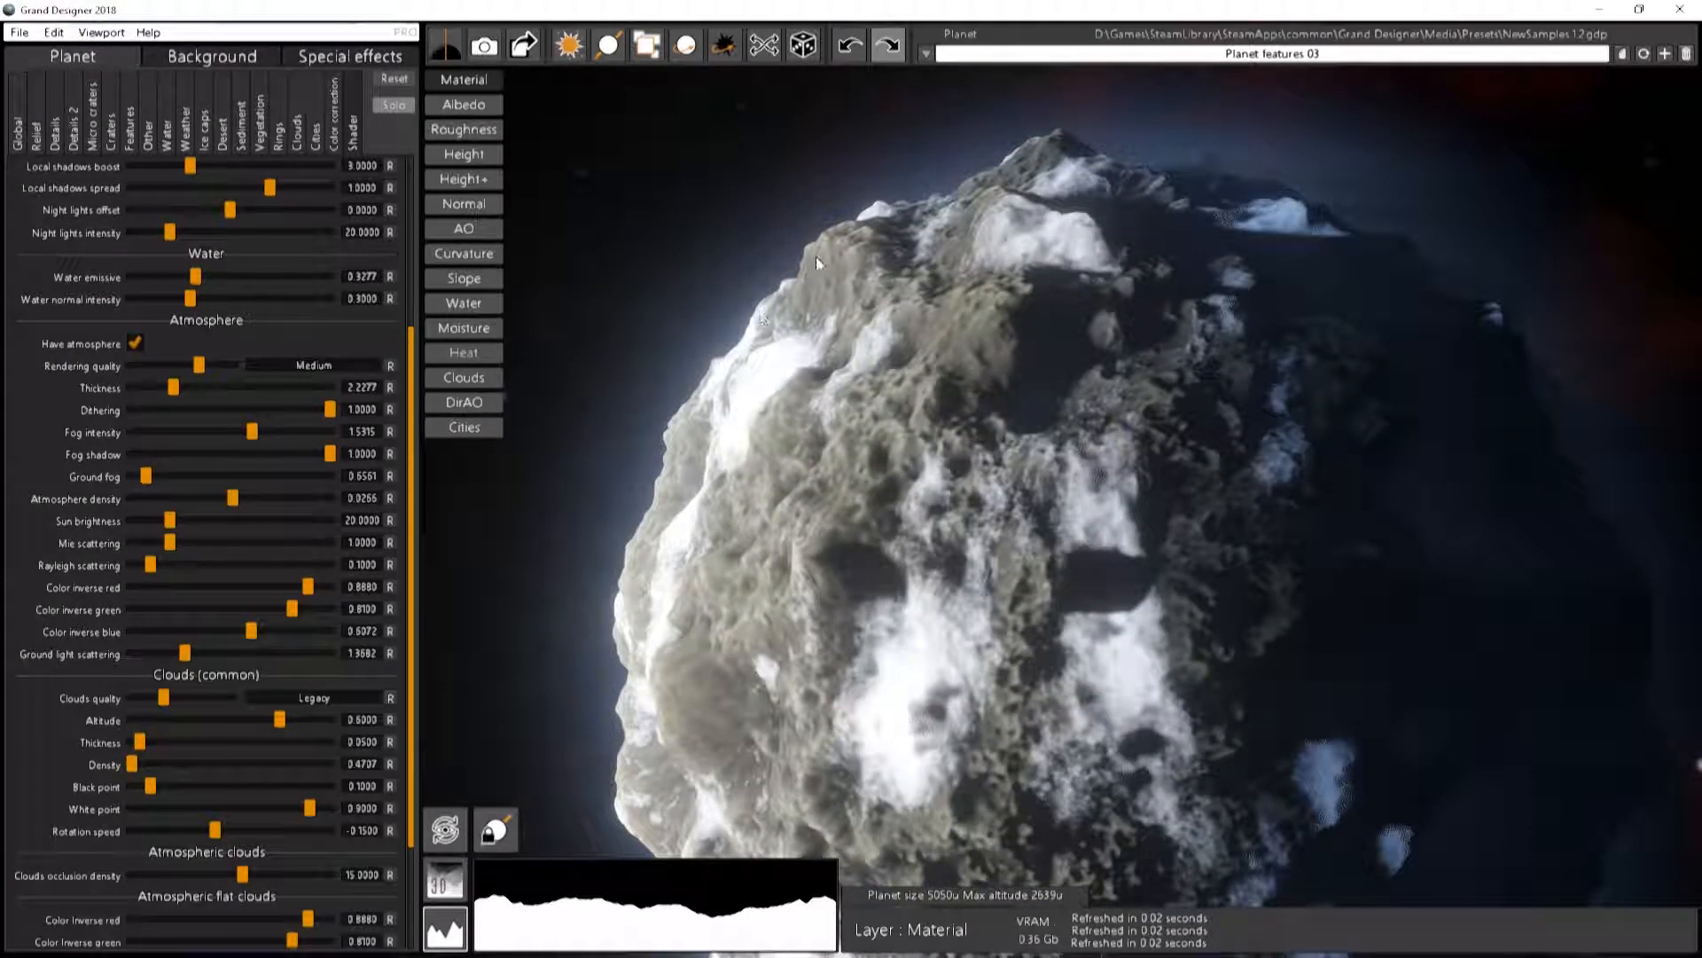
{"action": "left_click_drag", "start_coordinate": [1225, 270], "coordinate": [854, 440]}
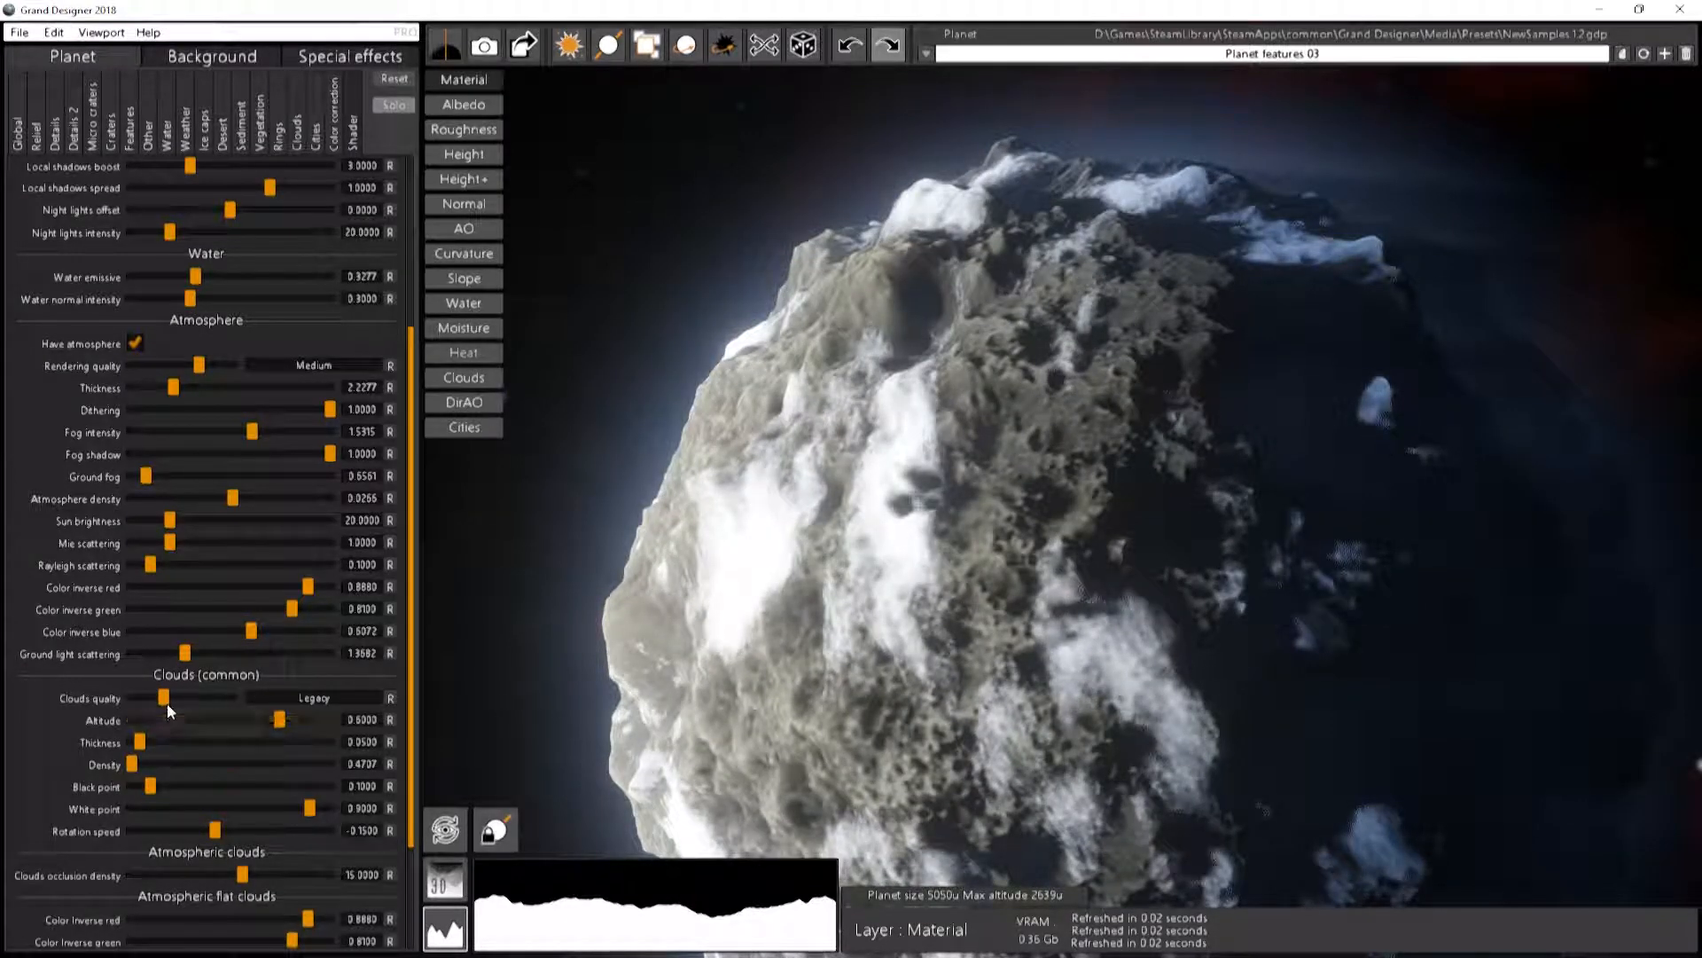
Switch the clouds quality to Atmospheric flat and set the cloud density to about 2.6
{"action": "left_click_drag", "start_coordinate": [175, 698], "coordinate": [187, 699]}
{"action": "left_click_drag", "start_coordinate": [1136, 557], "coordinate": [963, 373]}
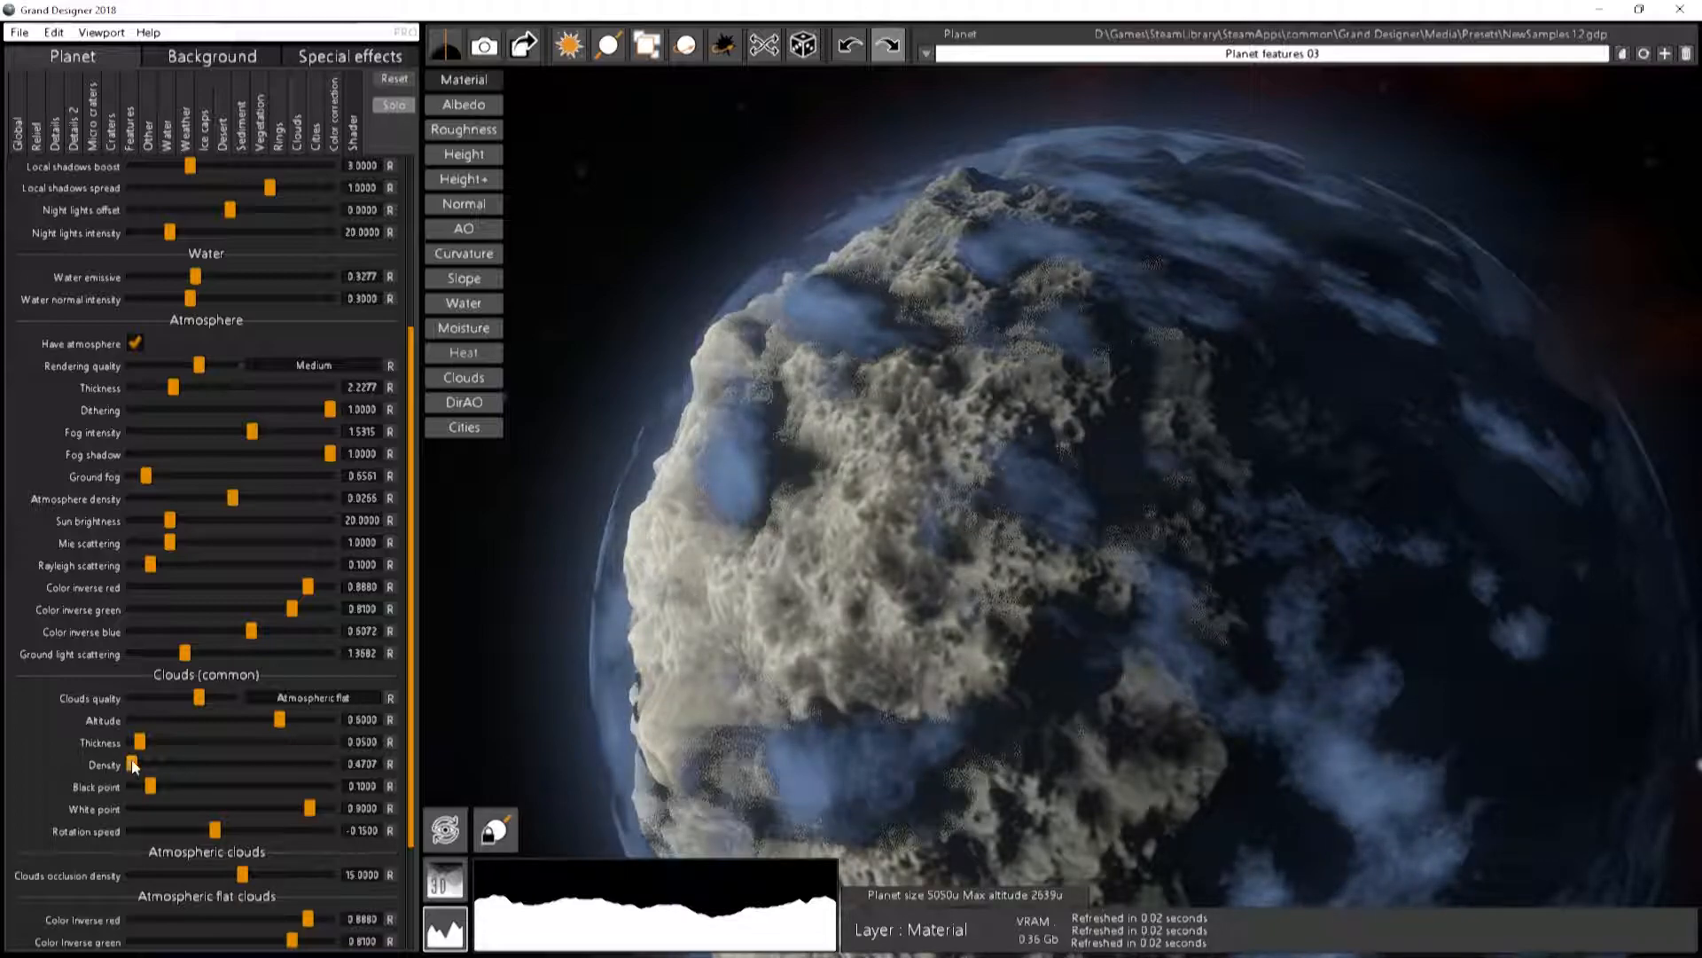
{"action": "mouse_move", "coordinate": [133, 764]}
{"action": "left_mouse_down"}
{"action": "mouse_move", "coordinate": [221, 769]}
{"action": "mouse_move", "coordinate": [142, 764]}
{"action": "left_mouse_up"}
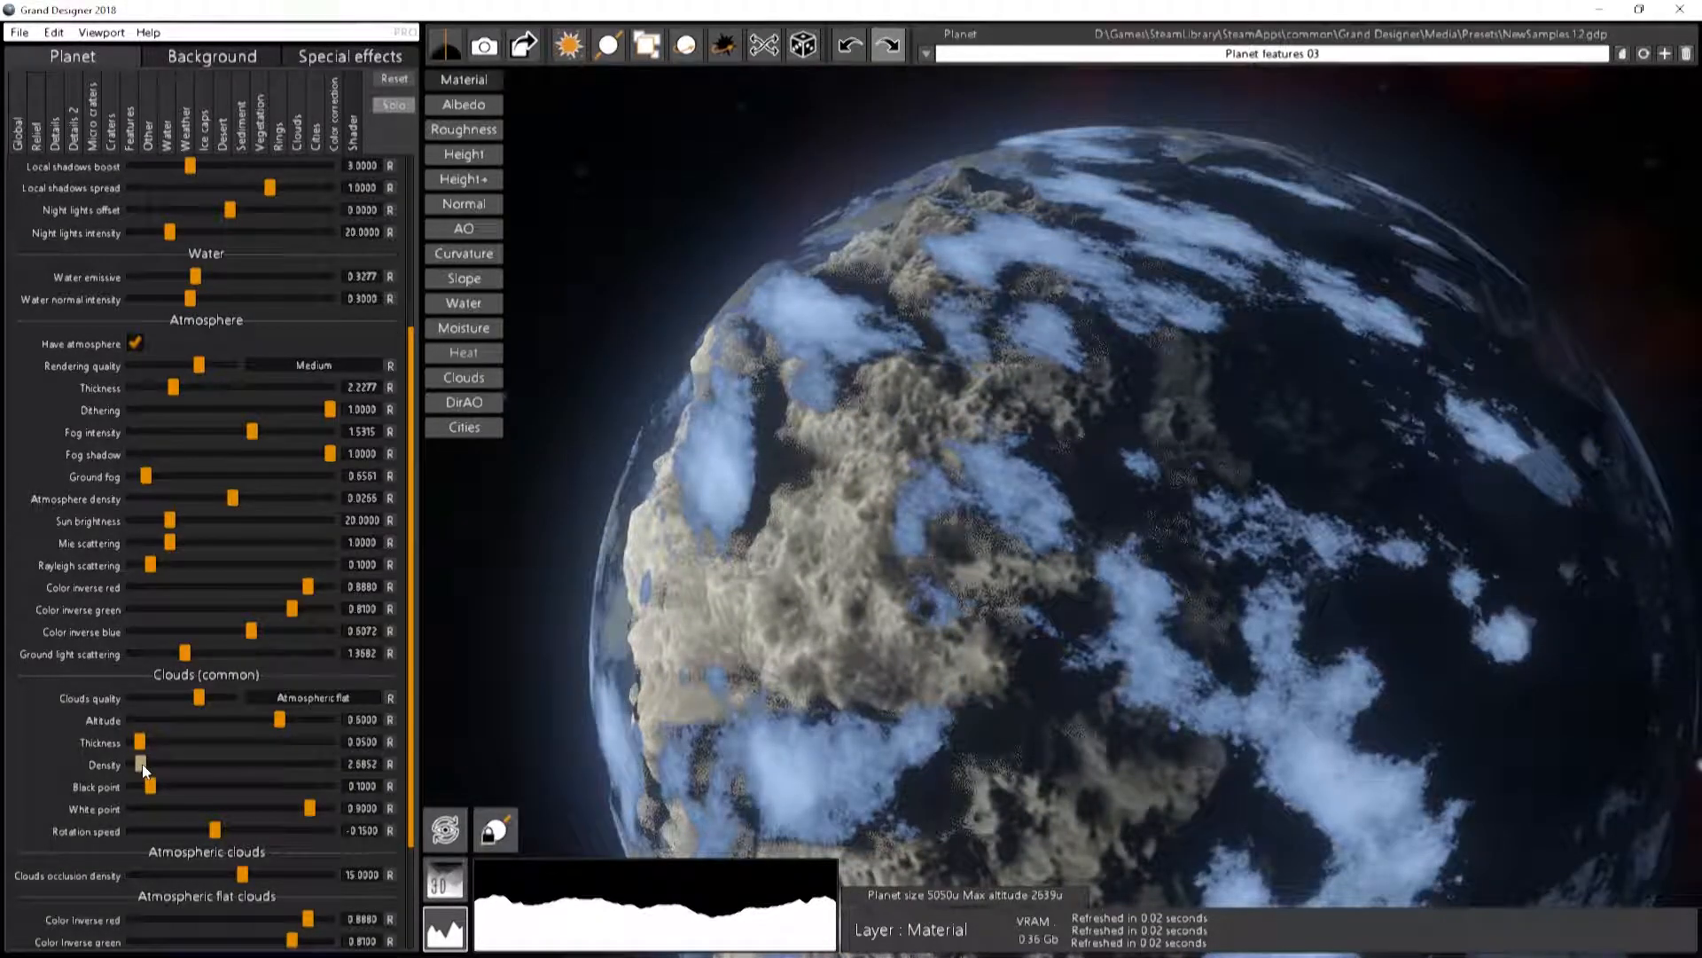
{"action": "left_click_drag", "start_coordinate": [1066, 354], "coordinate": [1147, 328]}
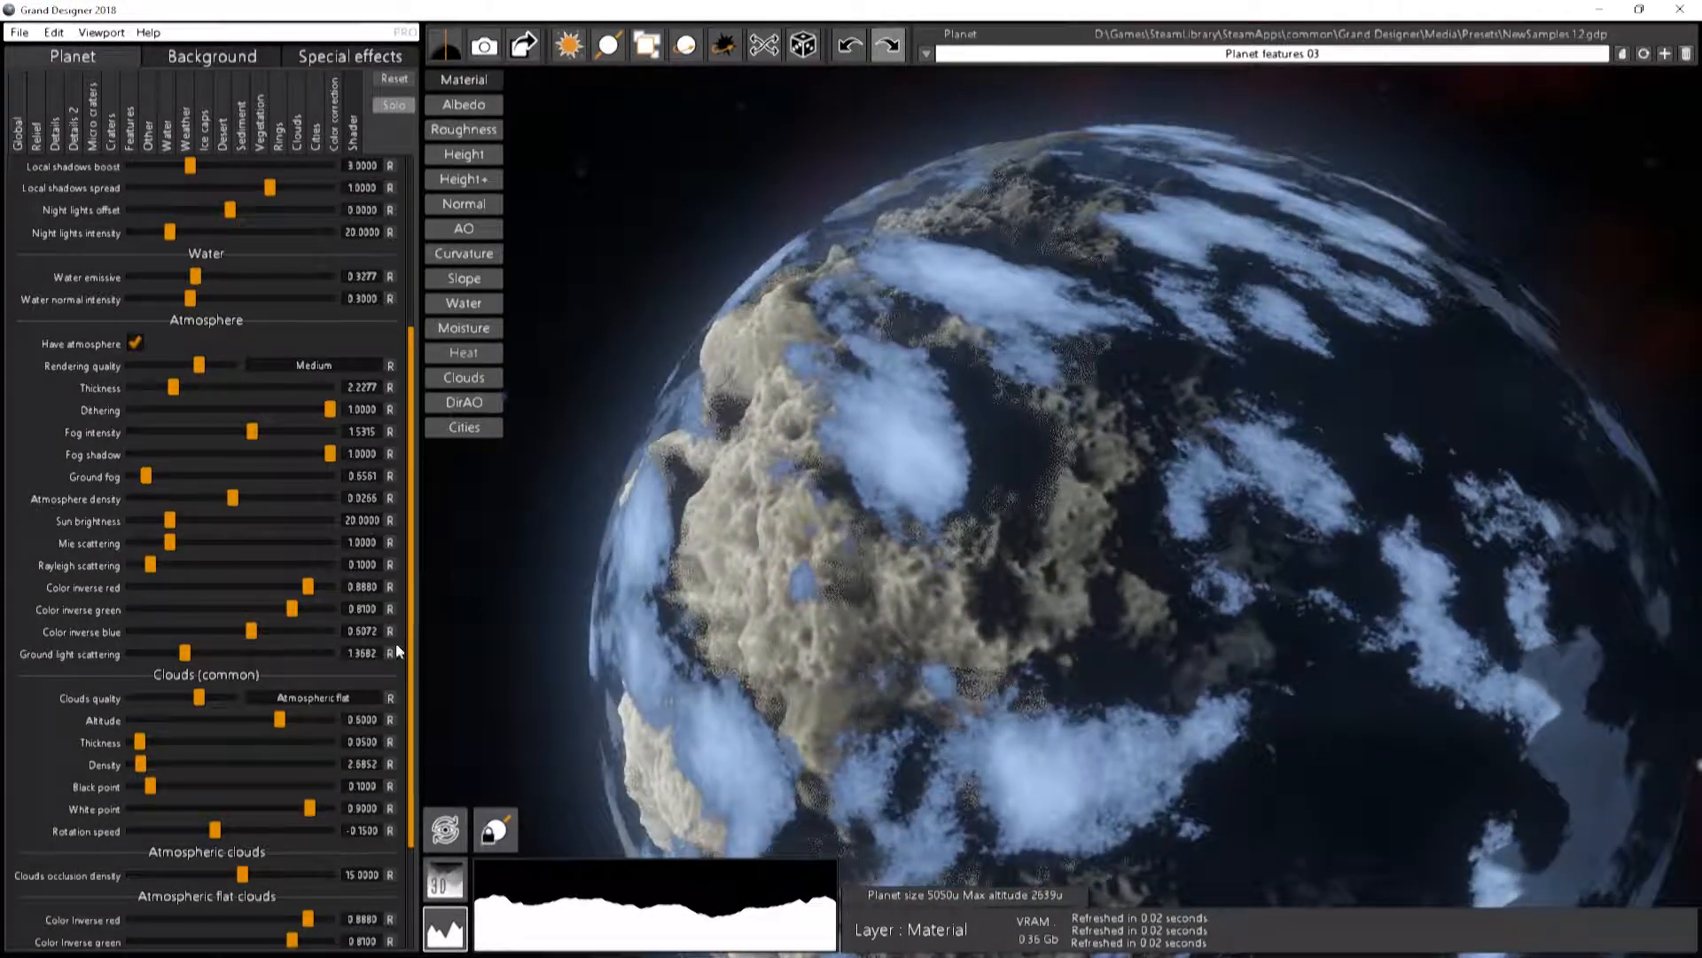
Set the cloud altitude to about 0.45, and try a thickness of 1.0 before setting it to about 0.56
{"action": "left_click_drag", "start_coordinate": [280, 719], "coordinate": [243, 727]}
{"action": "left_click_drag", "start_coordinate": [141, 745], "coordinate": [342, 758]}
{"action": "left_click_drag", "start_coordinate": [1019, 515], "coordinate": [1189, 564]}
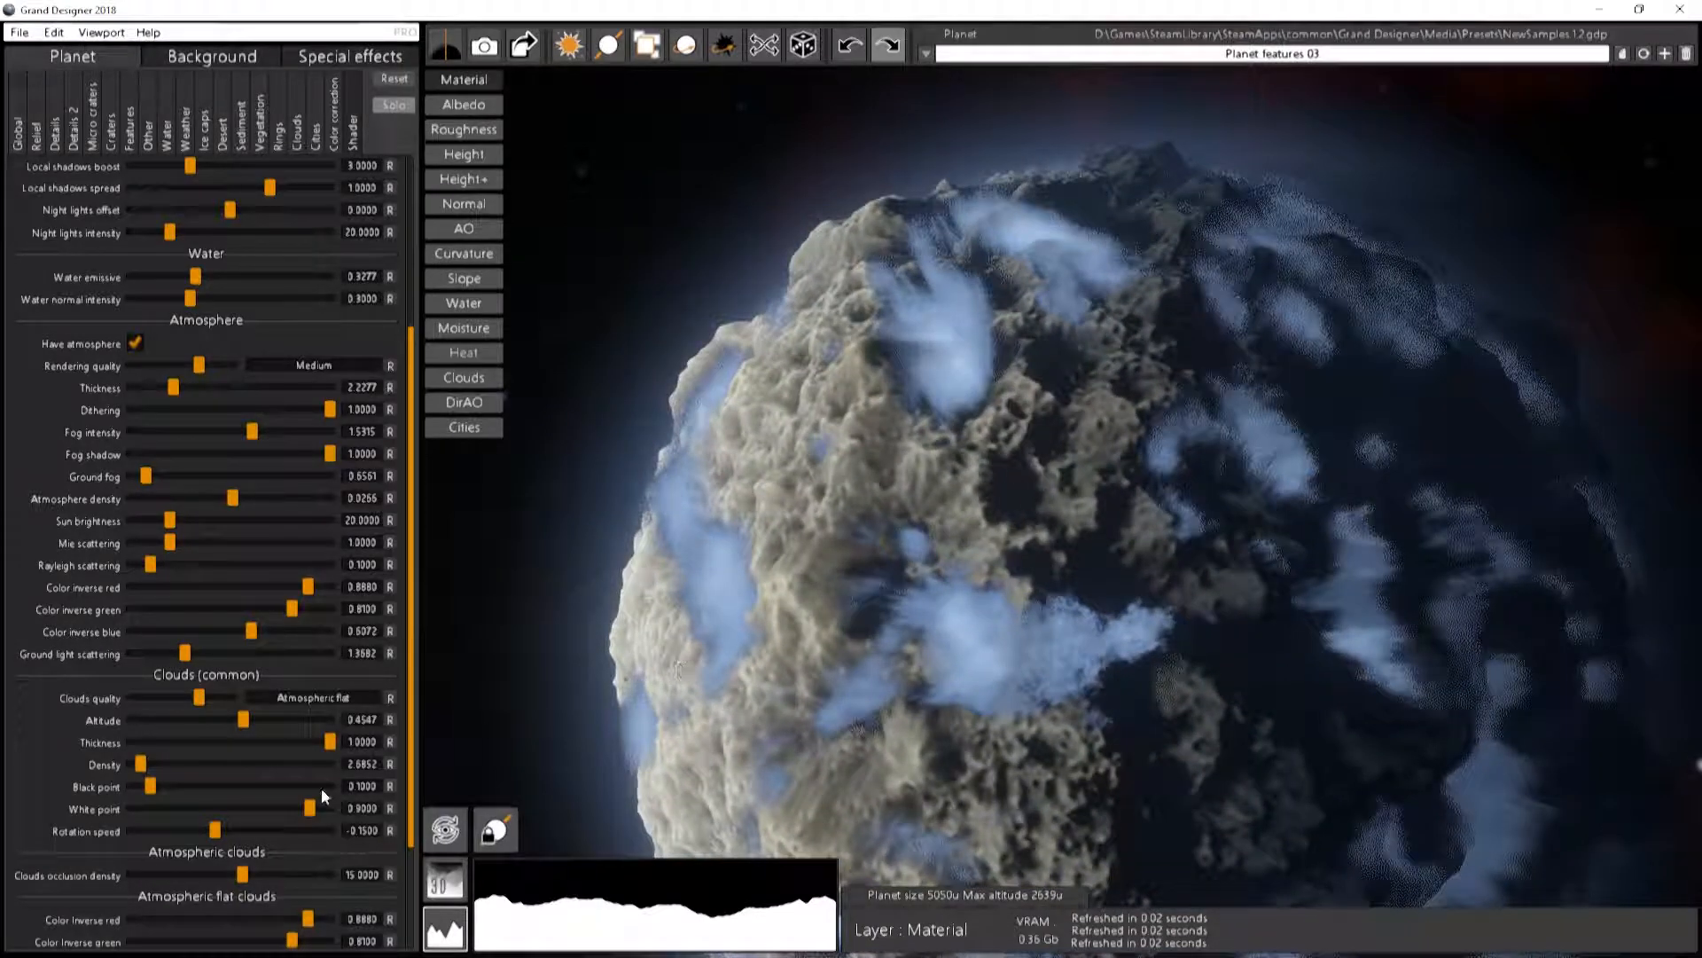
{"action": "left_click_drag", "start_coordinate": [316, 747], "coordinate": [240, 752]}
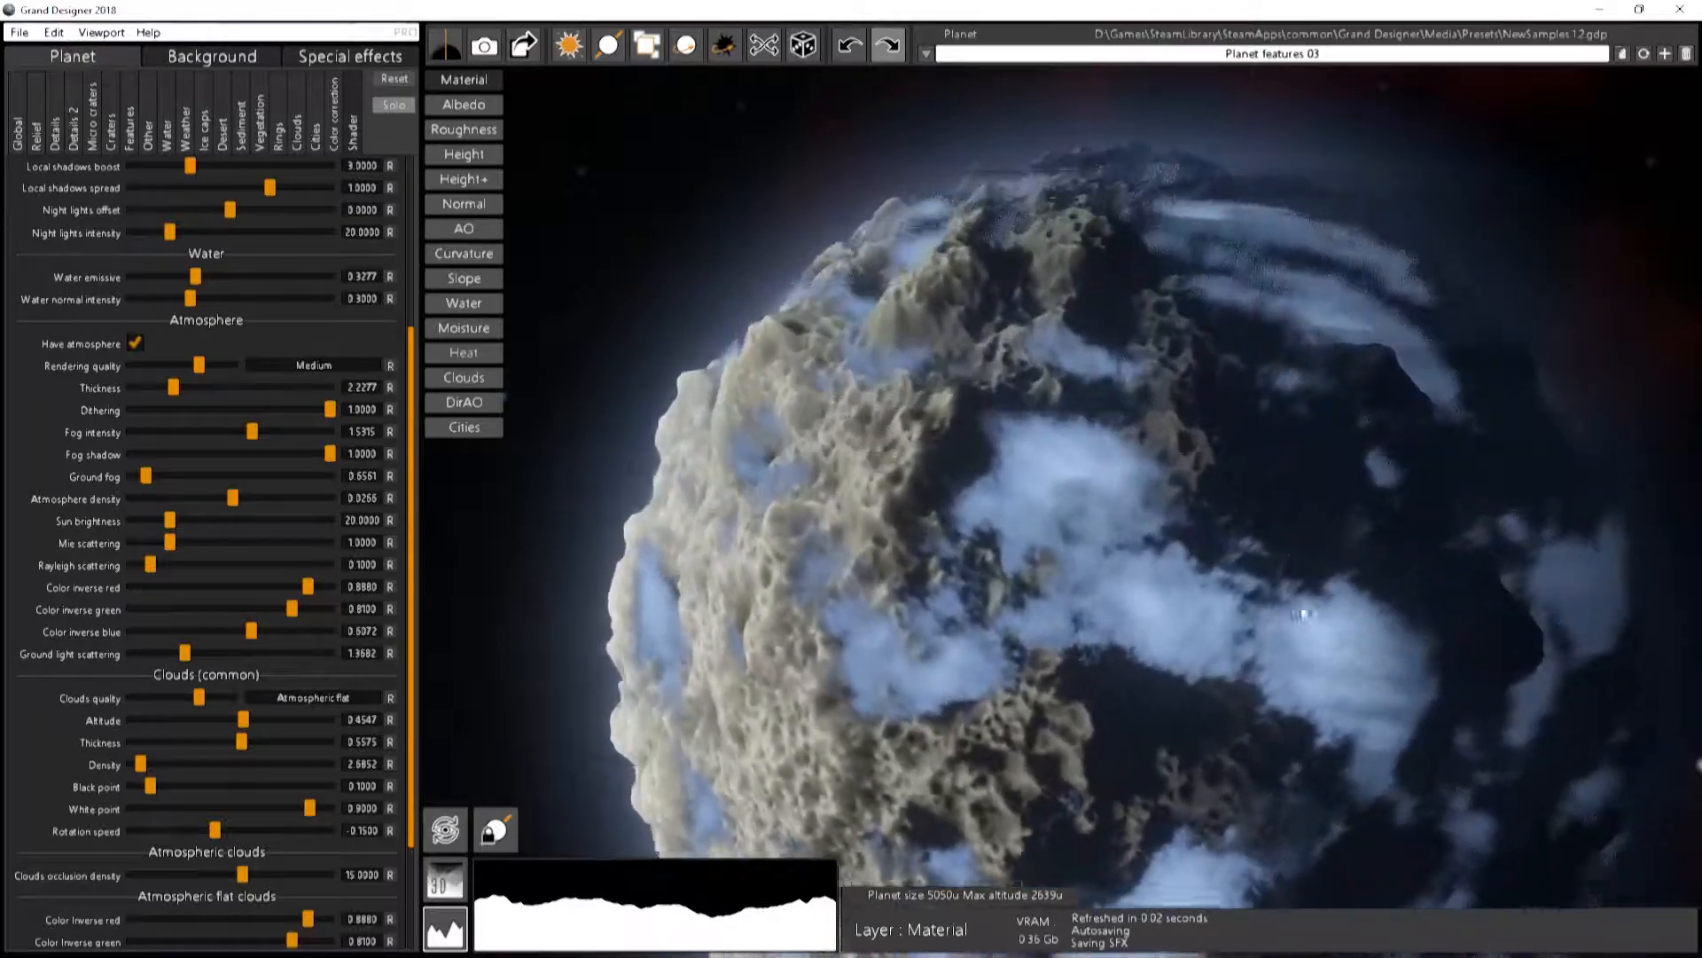
Relight the planet and set cloud thickness to about 0.57, density to about 9.1, black point to 0 and white point to 1.0
{"action": "scroll", "coordinate": [1263, 588], "scroll_direction": "down", "scroll_amount": 3}
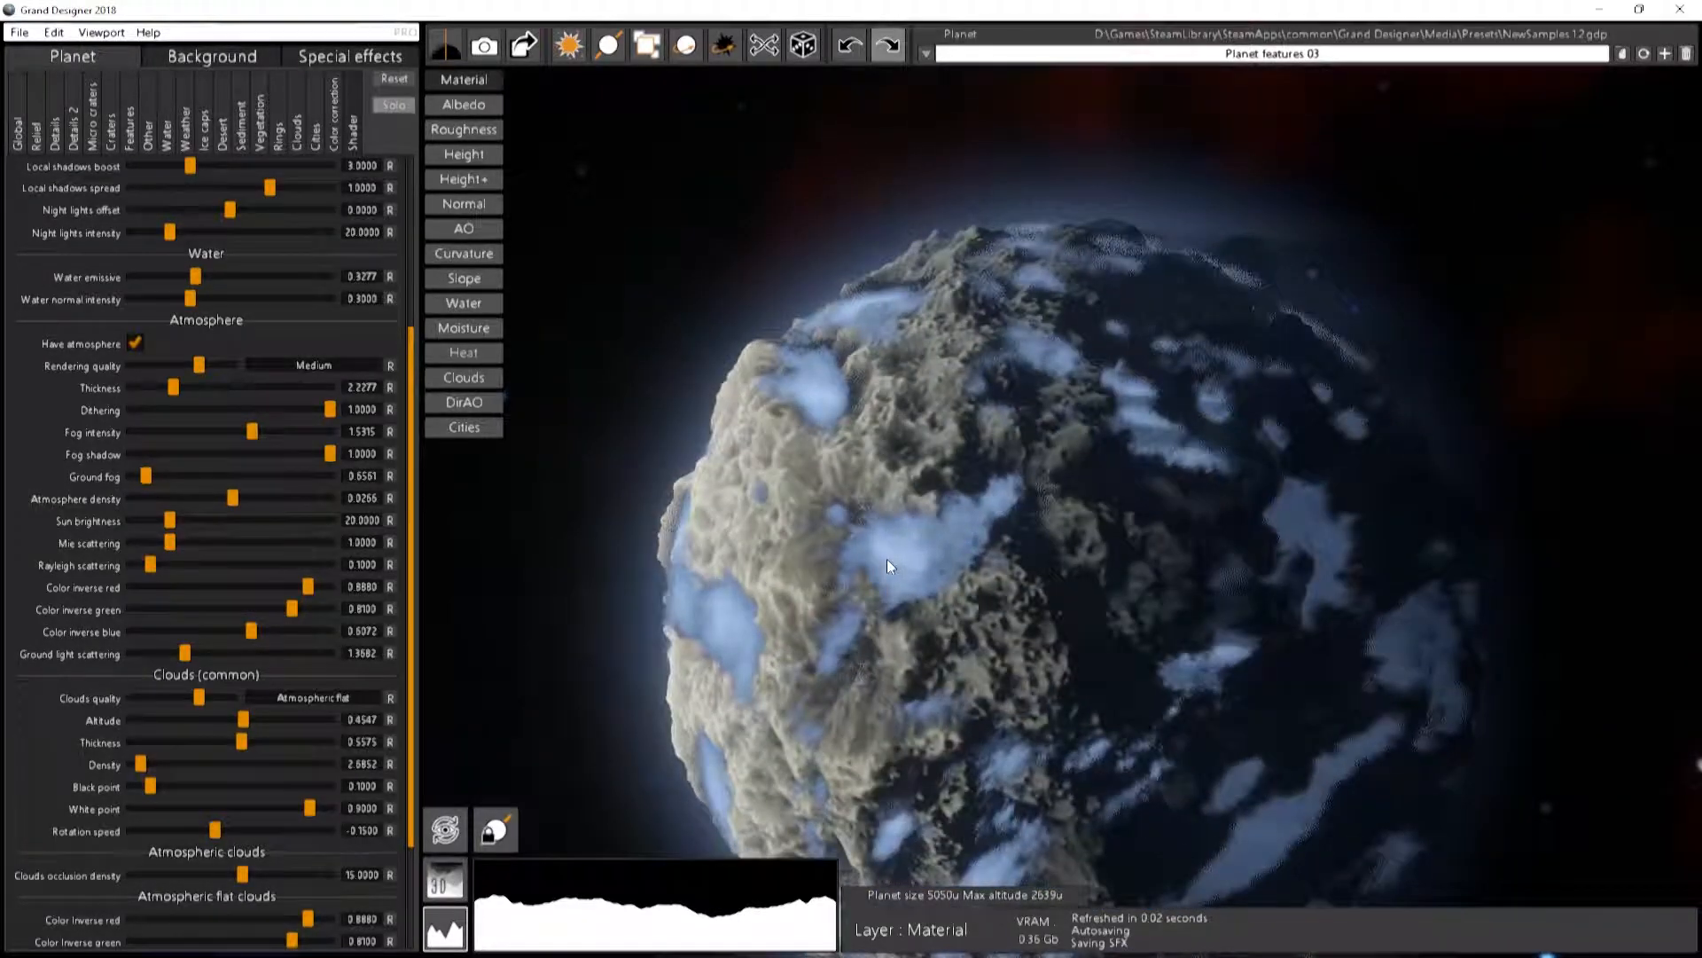
{"action": "right_click_drag", "start_coordinate": [693, 165], "coordinate": [510, 612]}
{"action": "mouse_move", "coordinate": [245, 746]}
{"action": "left_mouse_down"}
{"action": "mouse_move", "coordinate": [183, 745]}
{"action": "mouse_move", "coordinate": [244, 742]}
{"action": "left_mouse_up"}
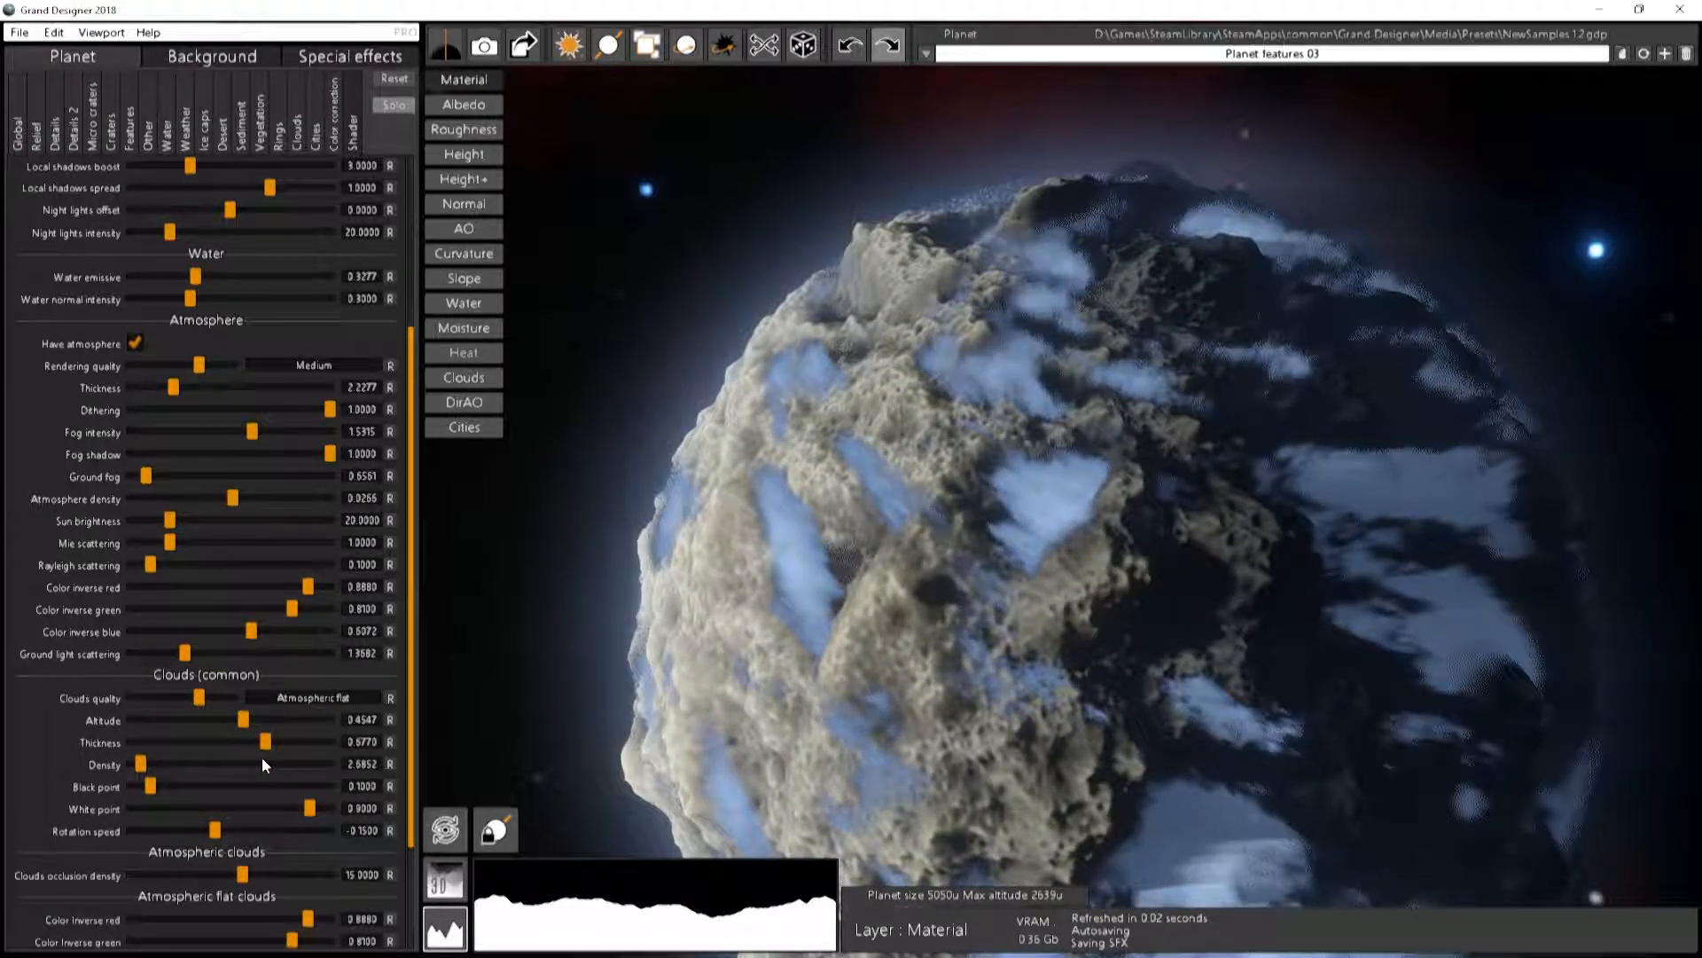
{"action": "mouse_move", "coordinate": [140, 764]}
{"action": "left_mouse_down"}
{"action": "mouse_move", "coordinate": [302, 764]}
{"action": "mouse_move", "coordinate": [133, 788]}
{"action": "left_mouse_up"}
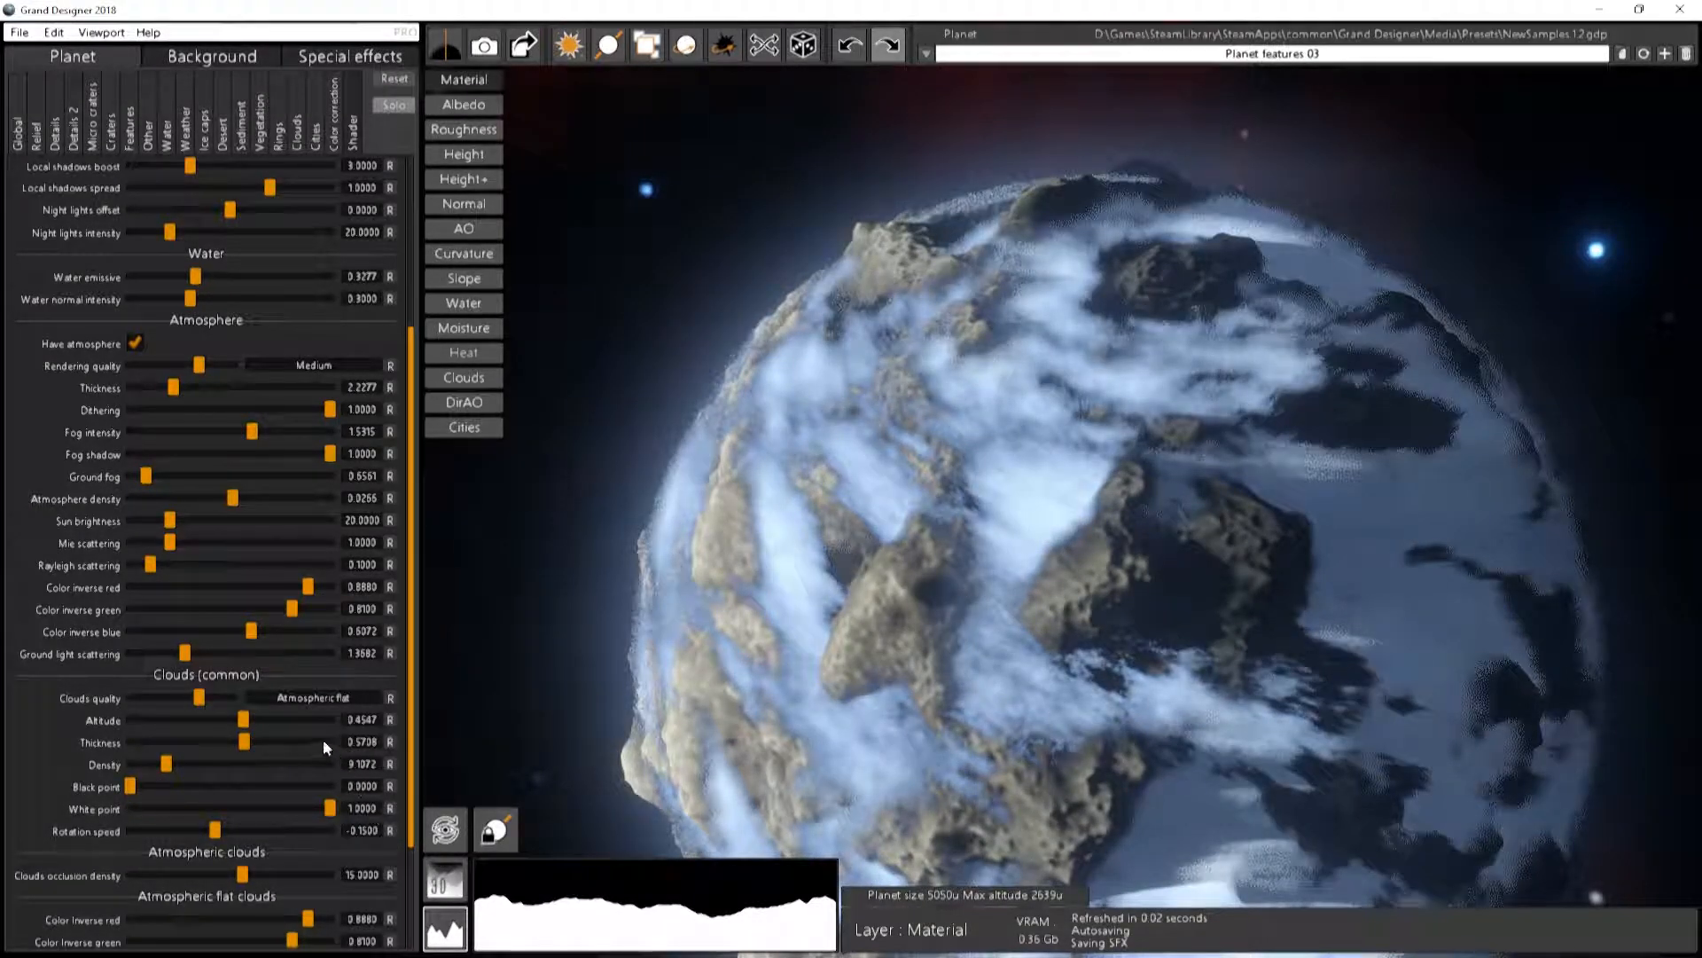
Try a cloud rotation speed of about 0.77 and watch the cloud movement from several angles
{"action": "left_click_drag", "start_coordinate": [815, 656], "coordinate": [885, 356]}
{"action": "left_click_drag", "start_coordinate": [129, 787], "coordinate": [392, 827]}
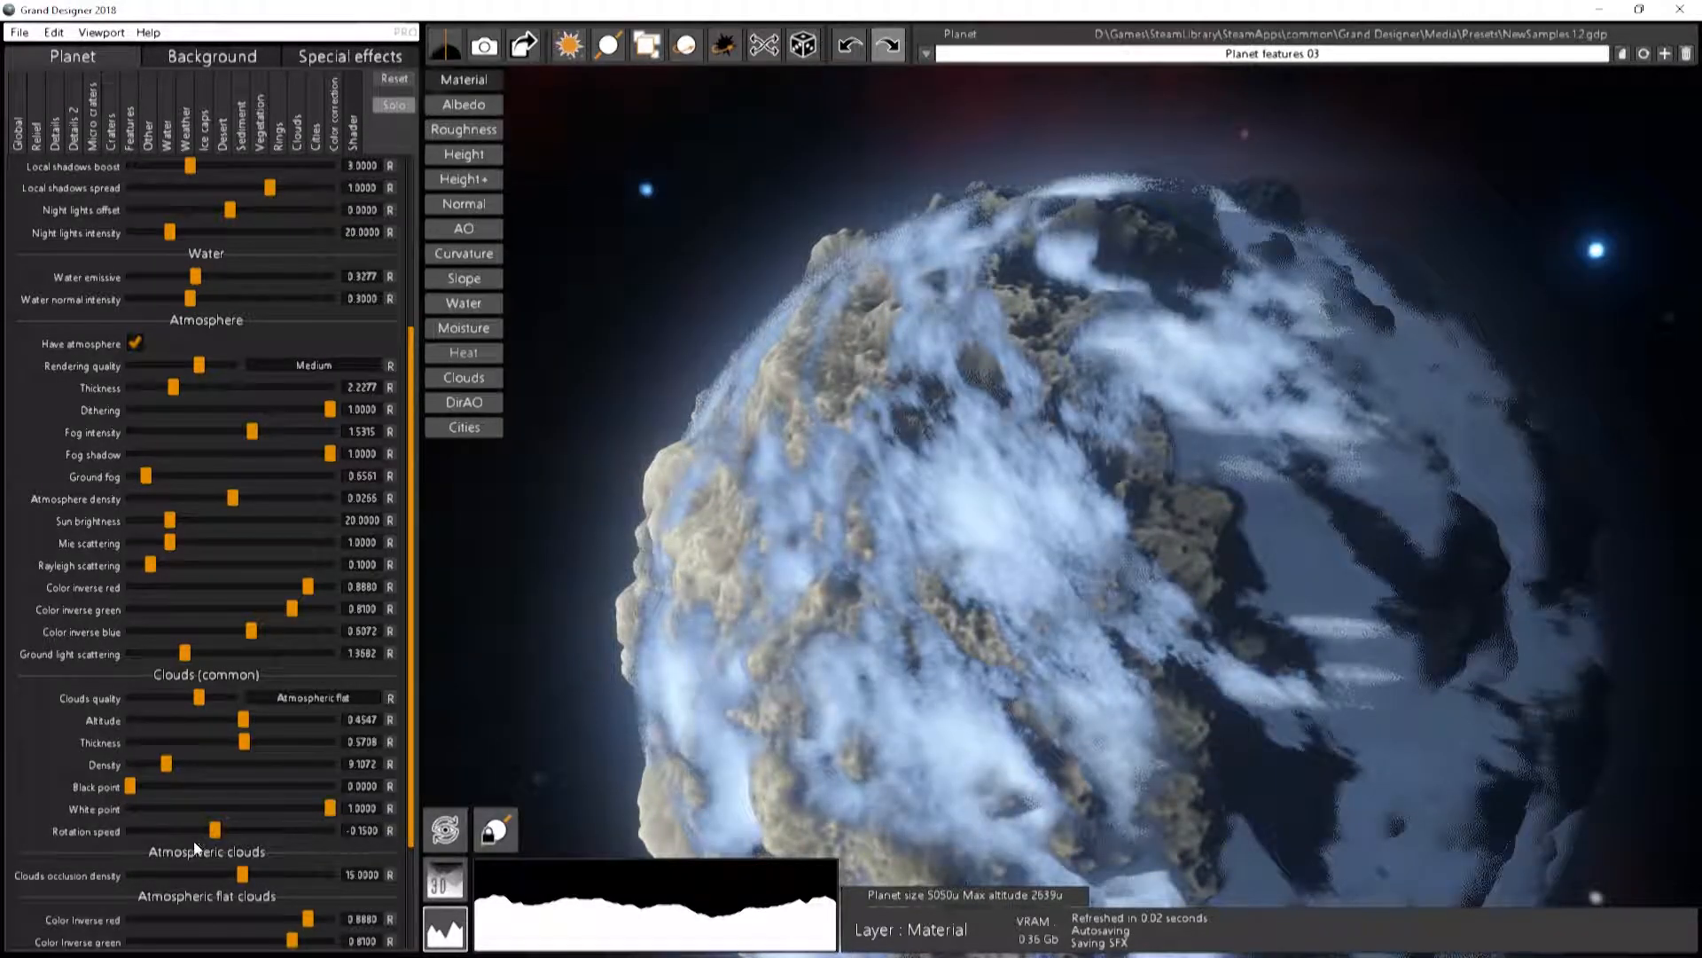
{"action": "left_click_drag", "start_coordinate": [215, 831], "coordinate": [307, 832]}
{"action": "left_click_drag", "start_coordinate": [1124, 514], "coordinate": [1074, 328]}
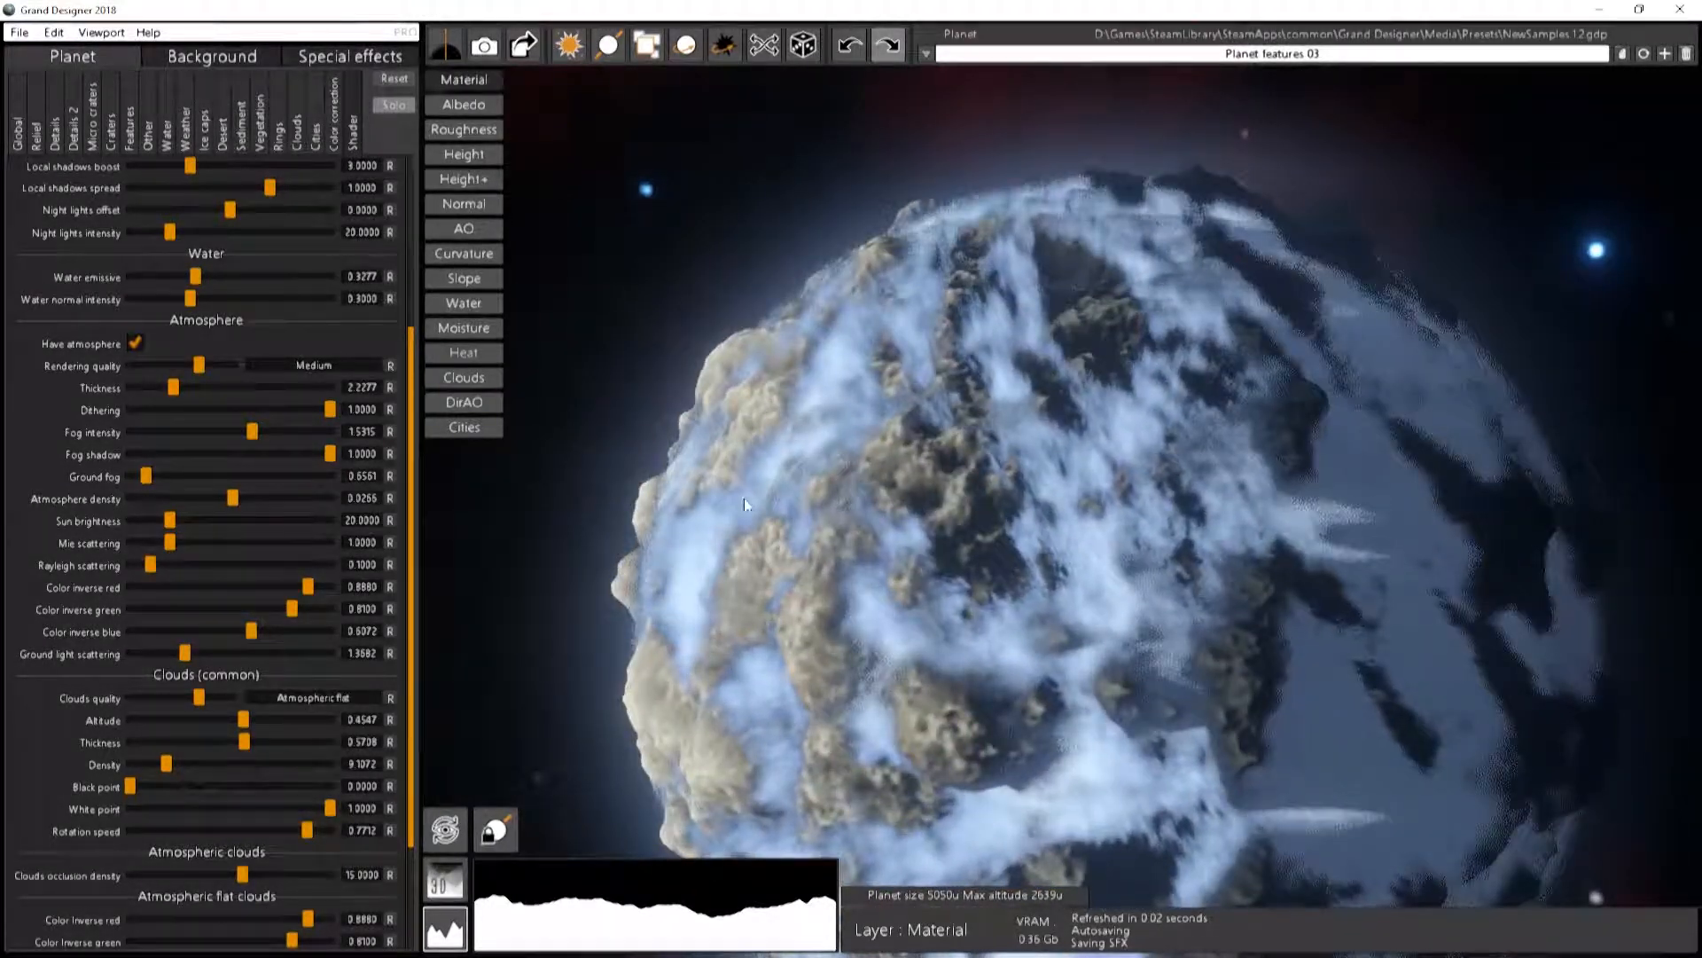
{"action": "left_click_drag", "start_coordinate": [1041, 475], "coordinate": [961, 465]}
{"action": "scroll", "coordinate": [1375, 558], "scroll_direction": "up", "scroll_amount": 1}
{"action": "left_click_drag", "start_coordinate": [1375, 559], "coordinate": [1047, 572]}
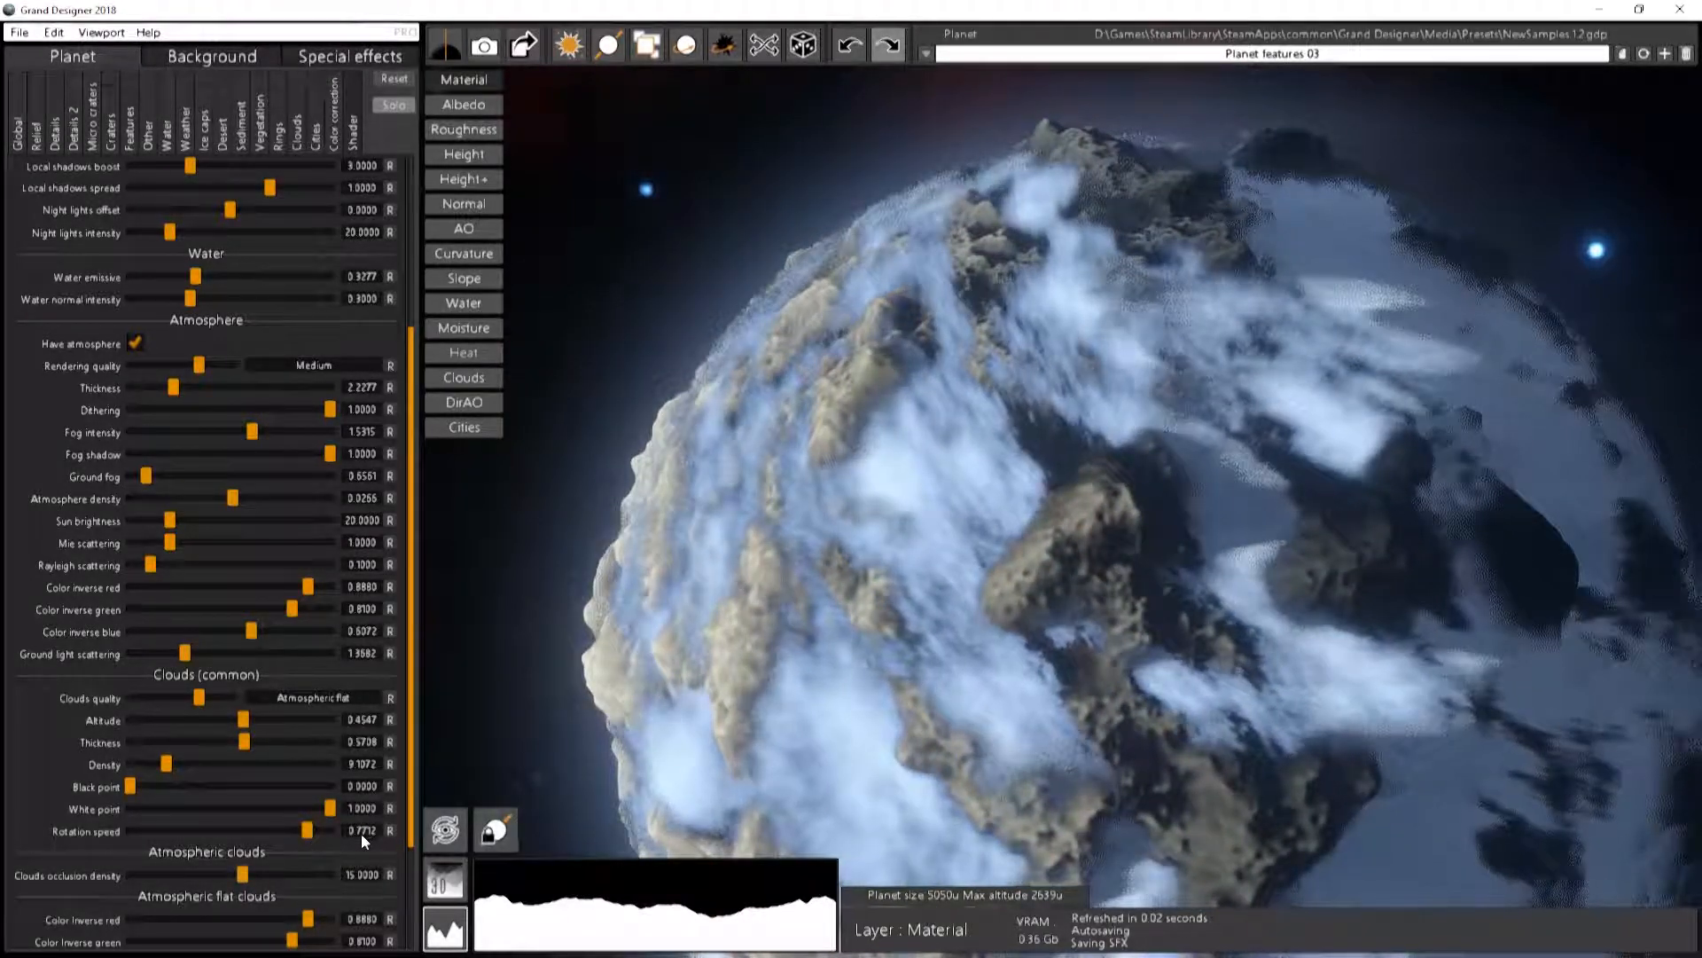
Reset the cloud rotation speed to 0 and inspect the clouds up close and from farther away
{"action": "left_click", "coordinate": [425, 822]}
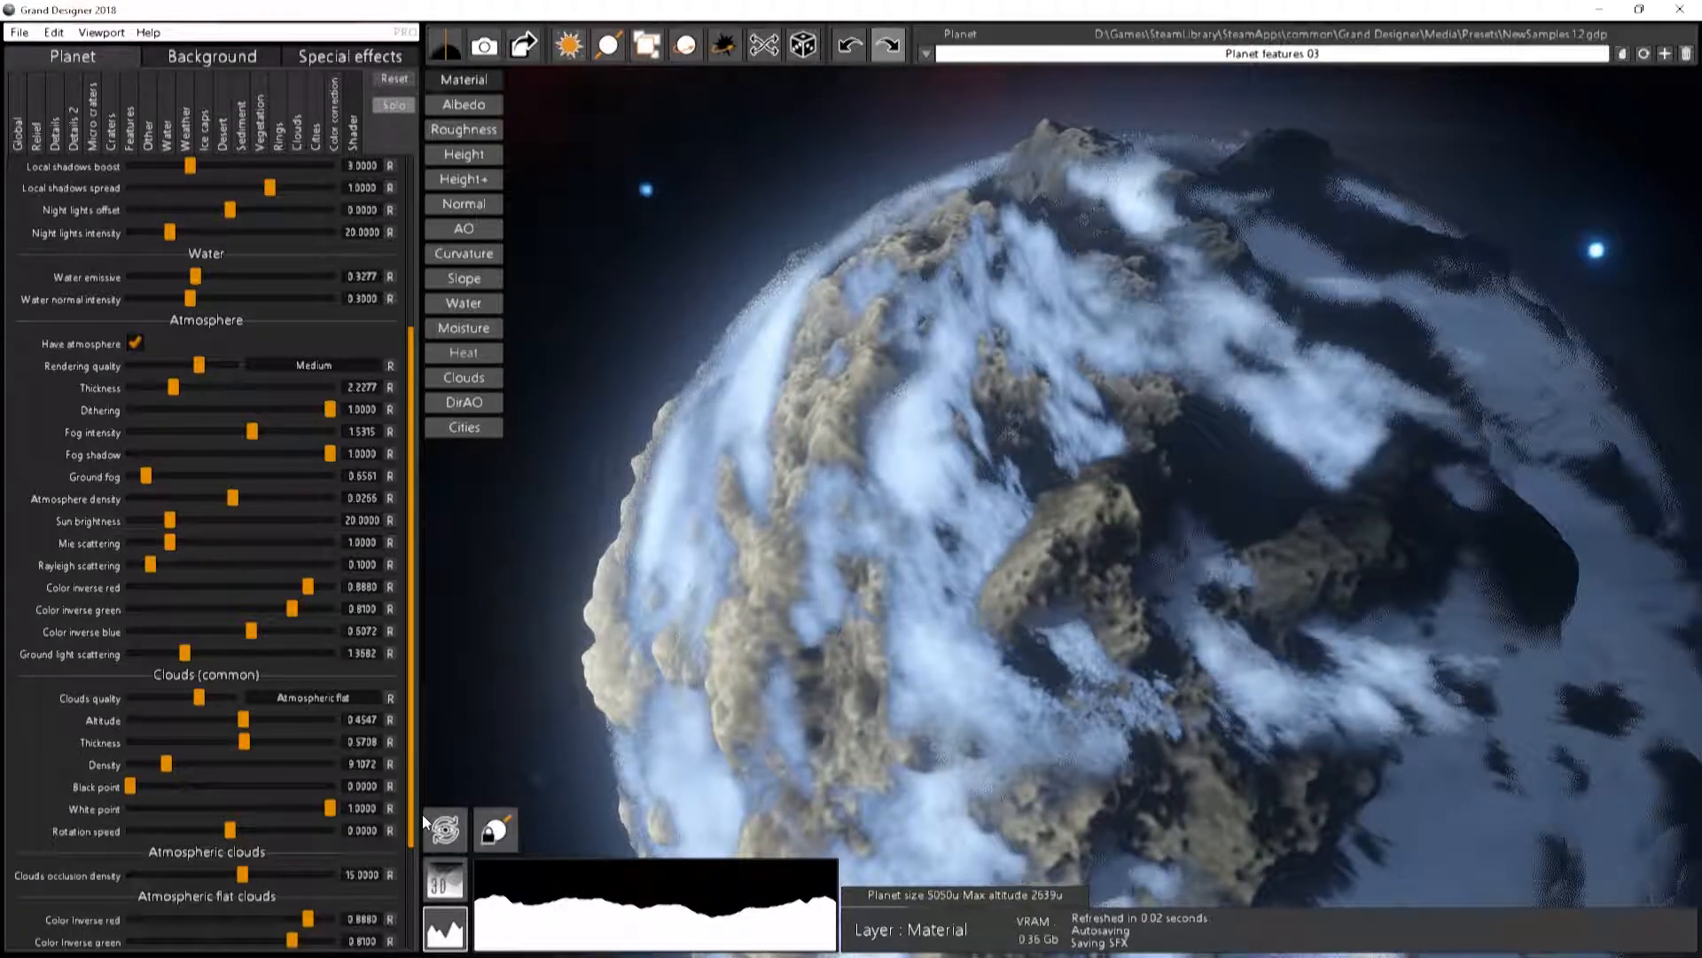
{"action": "left_click_drag", "start_coordinate": [794, 743], "coordinate": [983, 679]}
{"action": "scroll", "coordinate": [1280, 681], "scroll_direction": "down", "scroll_amount": 3}
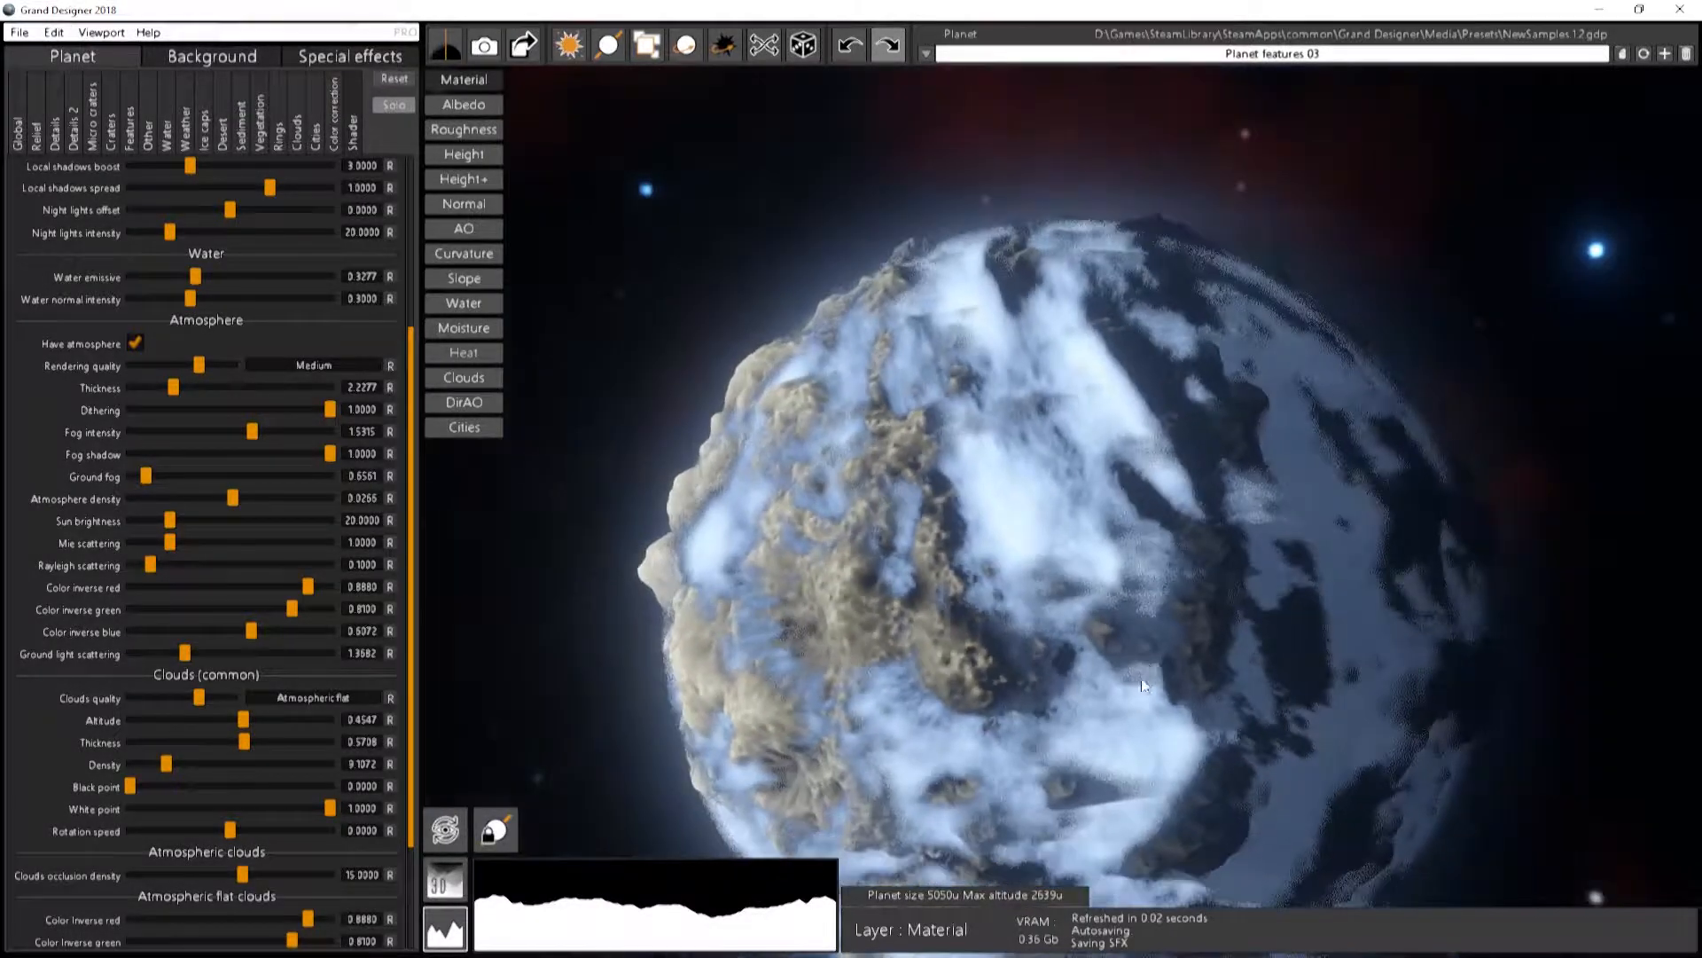
{"action": "scroll", "coordinate": [975, 758], "scroll_direction": "up", "scroll_amount": 3}
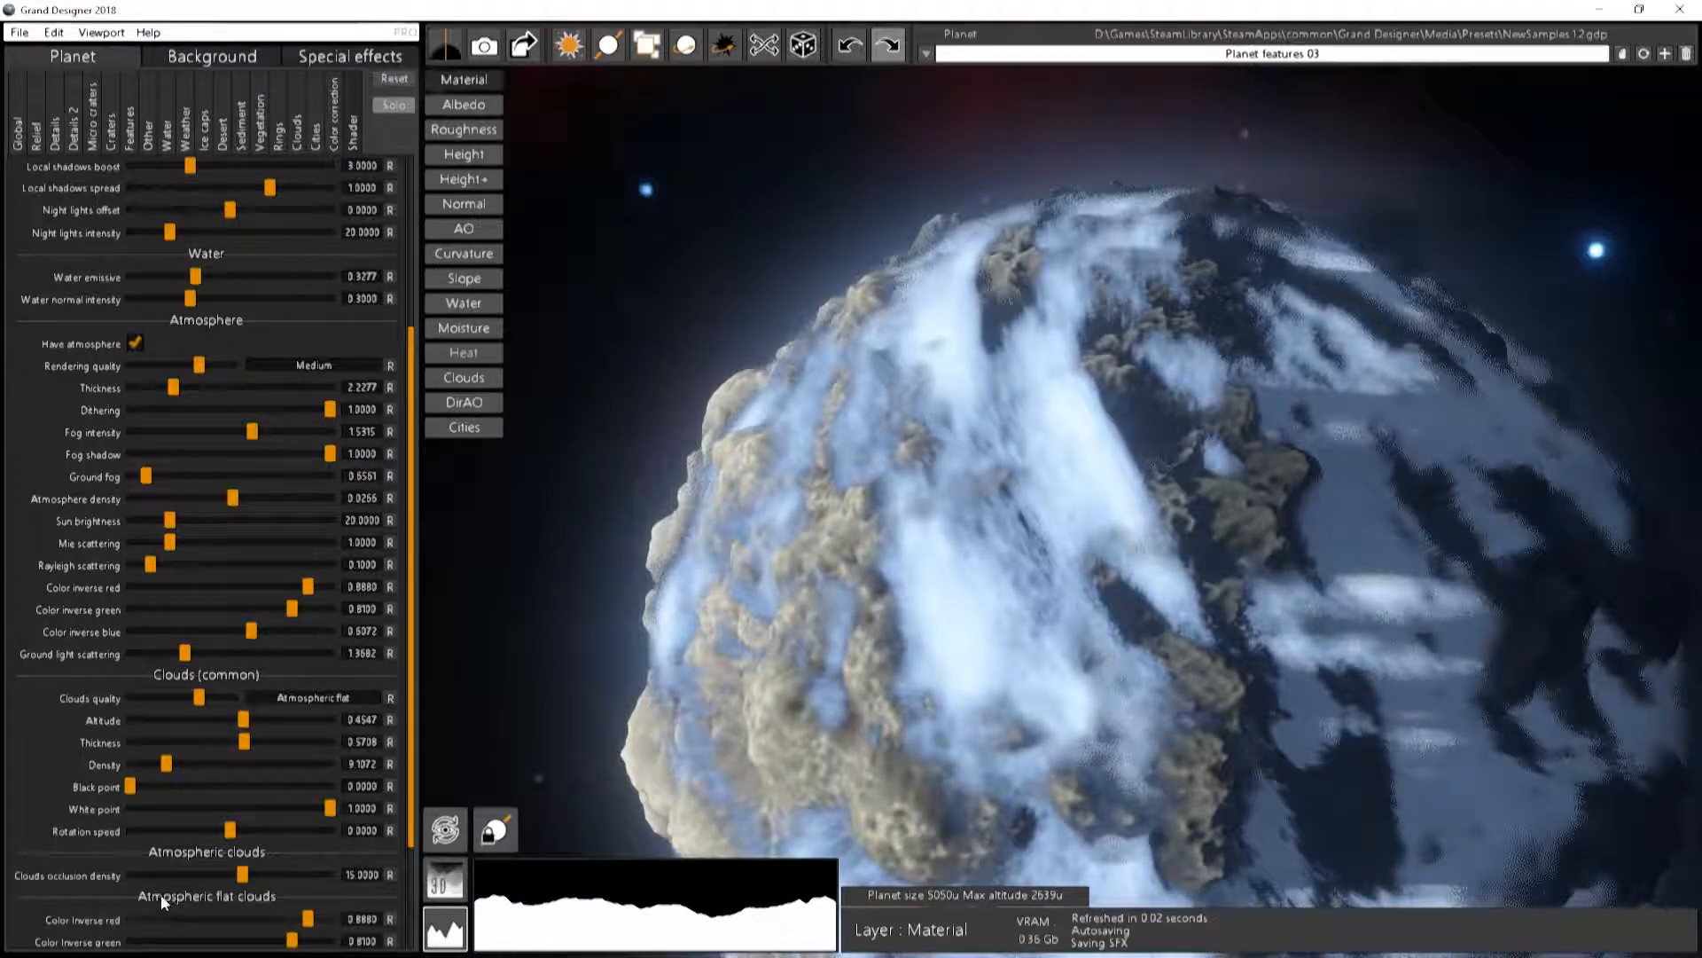
Set the atmospheric clouds occlusion density to about 75.8 and examine the cloud shading up close
{"action": "mouse_move", "coordinate": [241, 872]}
{"action": "left_mouse_down"}
{"action": "mouse_move", "coordinate": [152, 876]}
{"action": "mouse_move", "coordinate": [378, 890]}
{"action": "mouse_move", "coordinate": [156, 885]}
{"action": "mouse_move", "coordinate": [300, 878]}
{"action": "left_mouse_up"}
{"action": "scroll", "coordinate": [1234, 501], "scroll_direction": "up", "scroll_amount": 3}
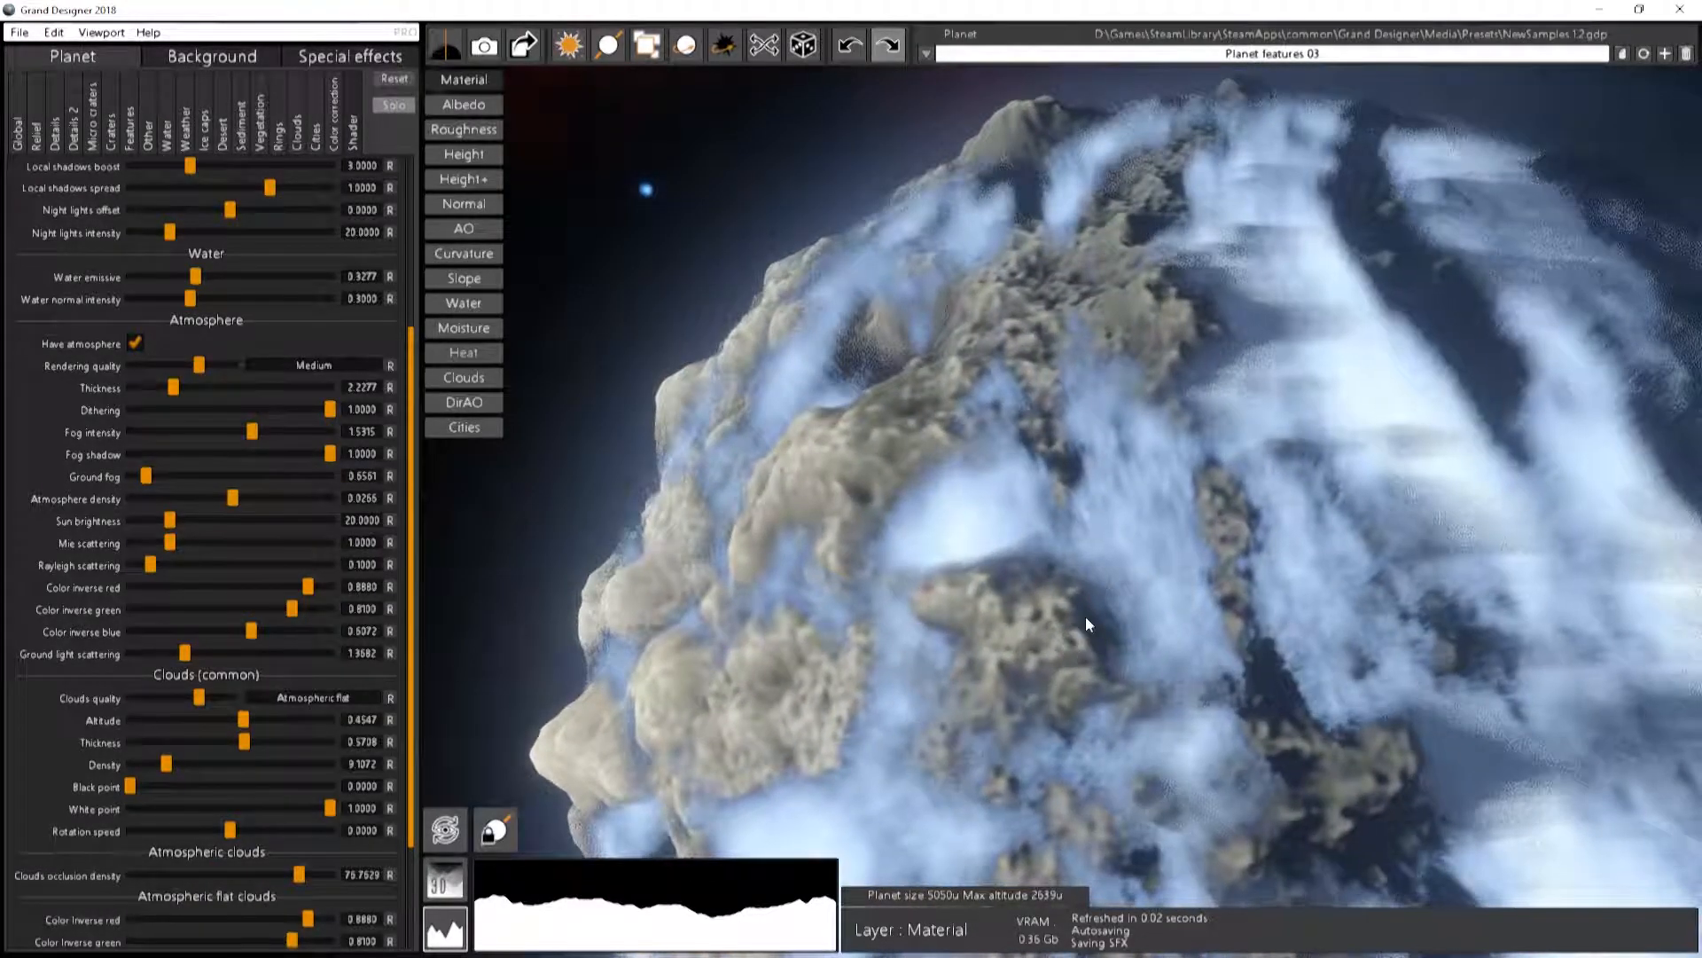
{"action": "mouse_move", "coordinate": [1085, 616]}
{"action": "left_mouse_down"}
{"action": "mouse_move", "coordinate": [948, 460]}
{"action": "mouse_move", "coordinate": [892, 443]}
{"action": "left_mouse_up"}
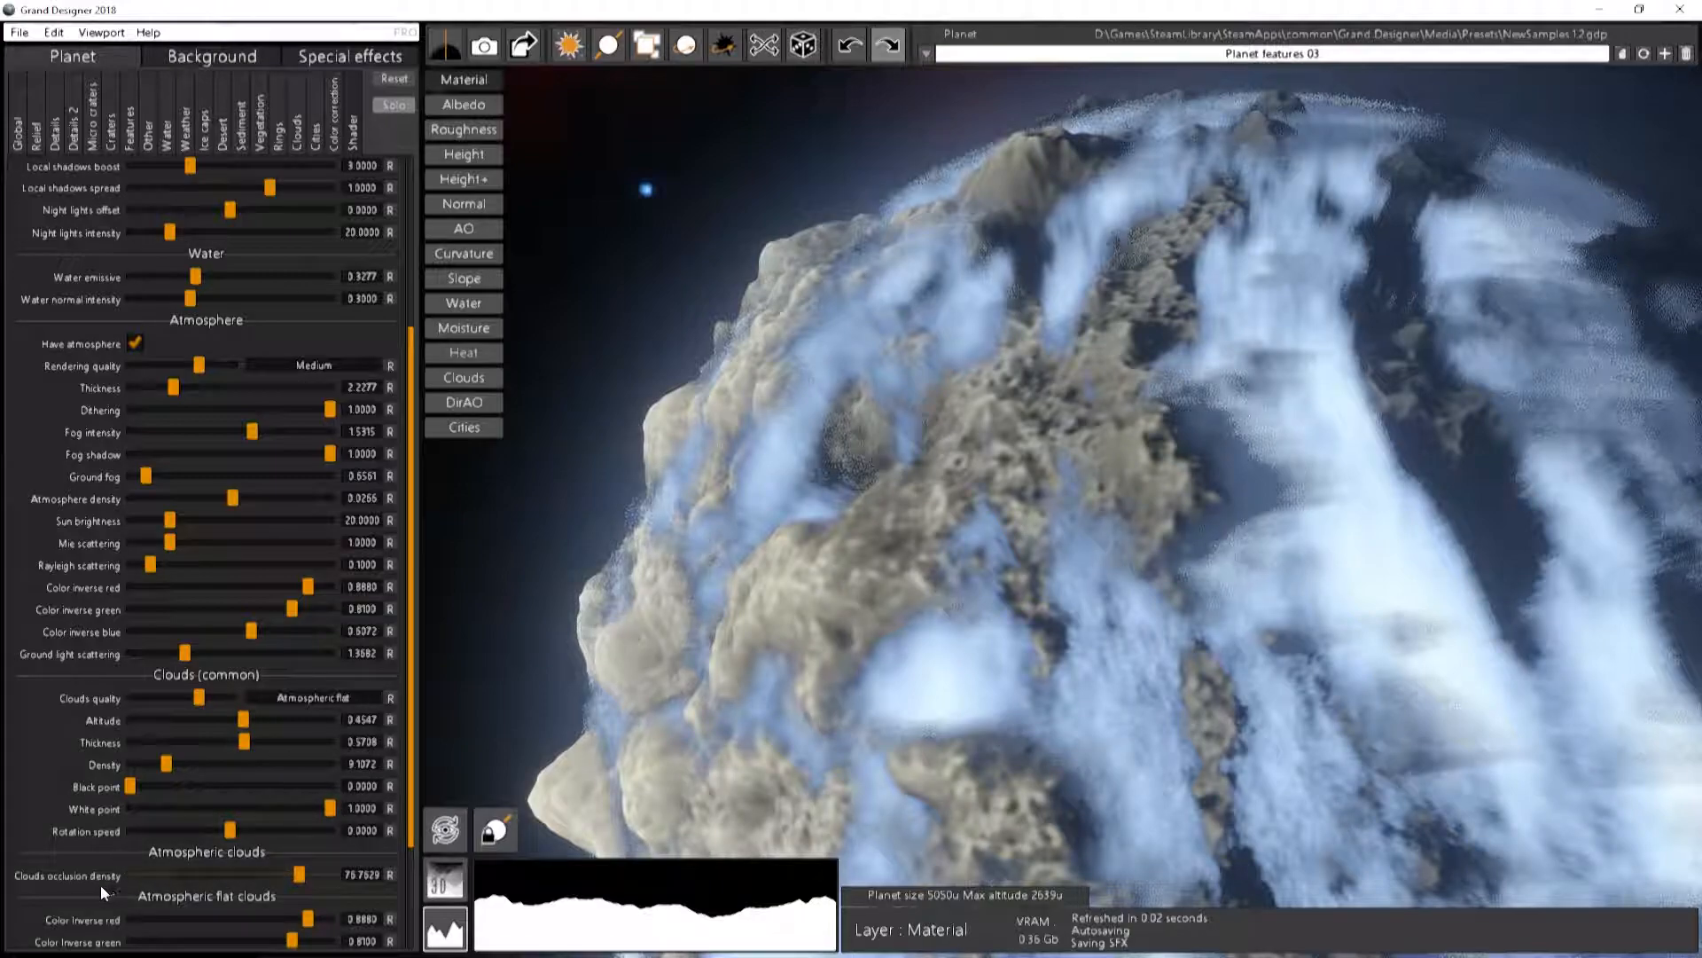
Try tinting the flat clouds with a color inverse red of about 0.54, and reset the red and blue values
{"action": "scroll", "coordinate": [47, 848], "scroll_direction": "down", "scroll_amount": 3}
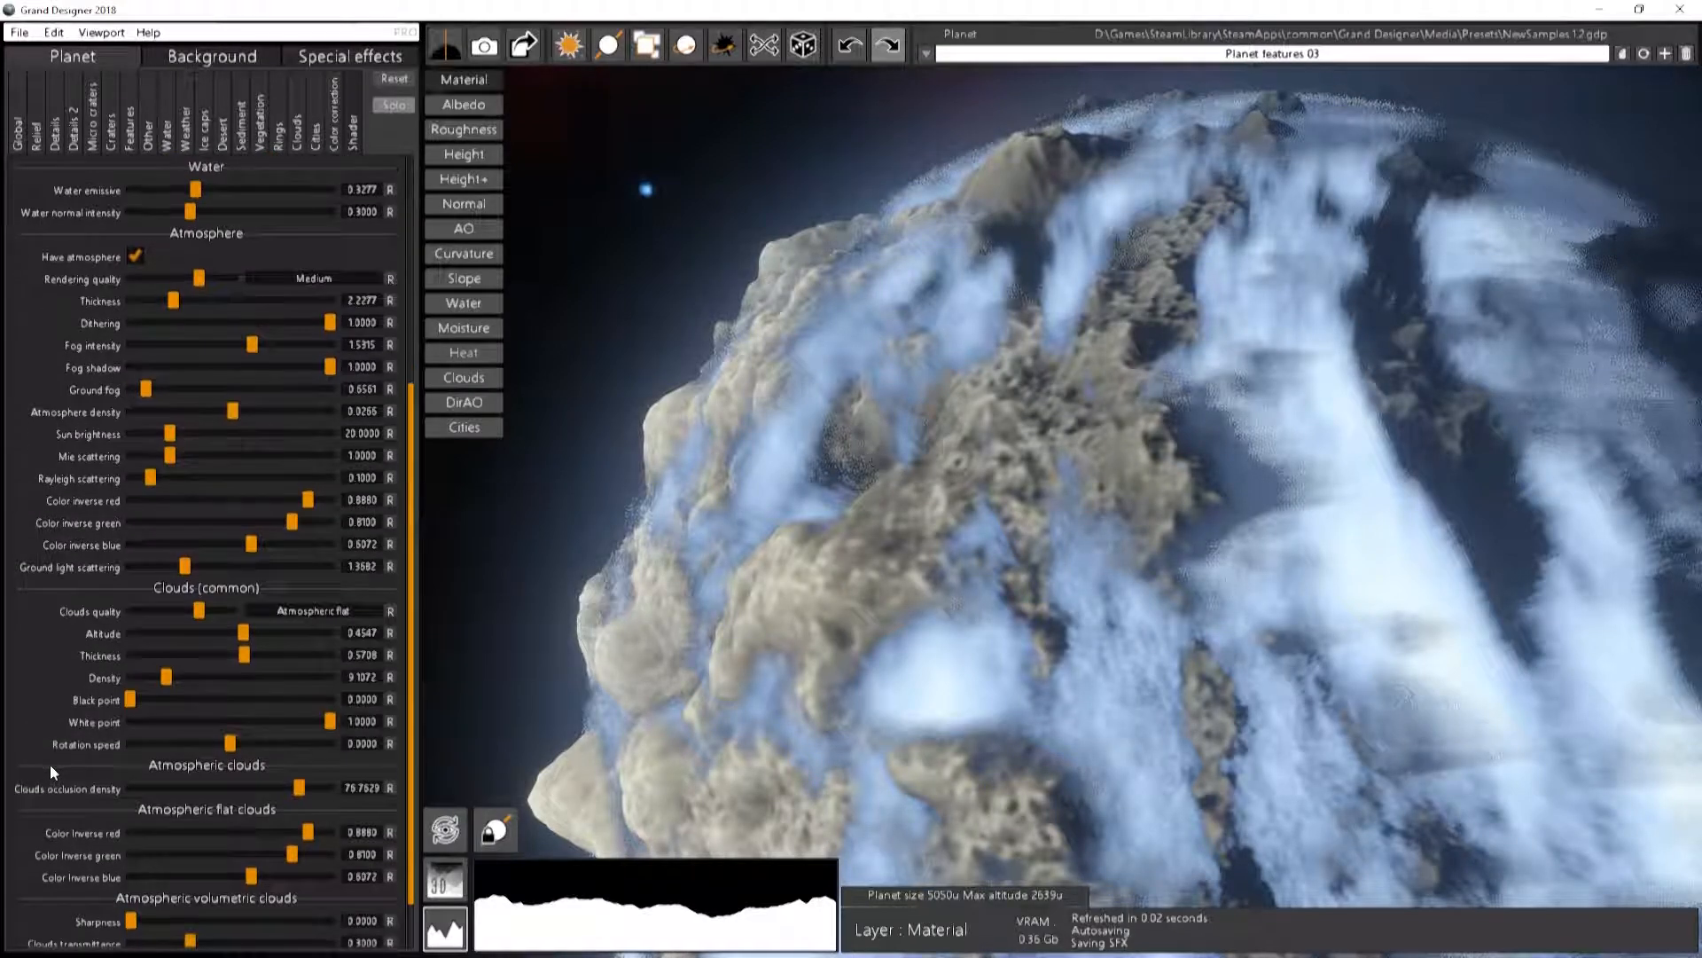
{"action": "mouse_move", "coordinate": [307, 831]}
{"action": "left_mouse_down"}
{"action": "mouse_move", "coordinate": [237, 843]}
{"action": "mouse_move", "coordinate": [298, 854]}
{"action": "mouse_move", "coordinate": [190, 858]}
{"action": "mouse_move", "coordinate": [309, 872]}
{"action": "mouse_move", "coordinate": [188, 877]}
{"action": "mouse_move", "coordinate": [245, 880]}
{"action": "mouse_move", "coordinate": [266, 855]}
{"action": "mouse_move", "coordinate": [233, 856]}
{"action": "mouse_move", "coordinate": [298, 862]}
{"action": "left_mouse_up"}
{"action": "left_click_drag", "start_coordinate": [973, 583], "coordinate": [1000, 574]}
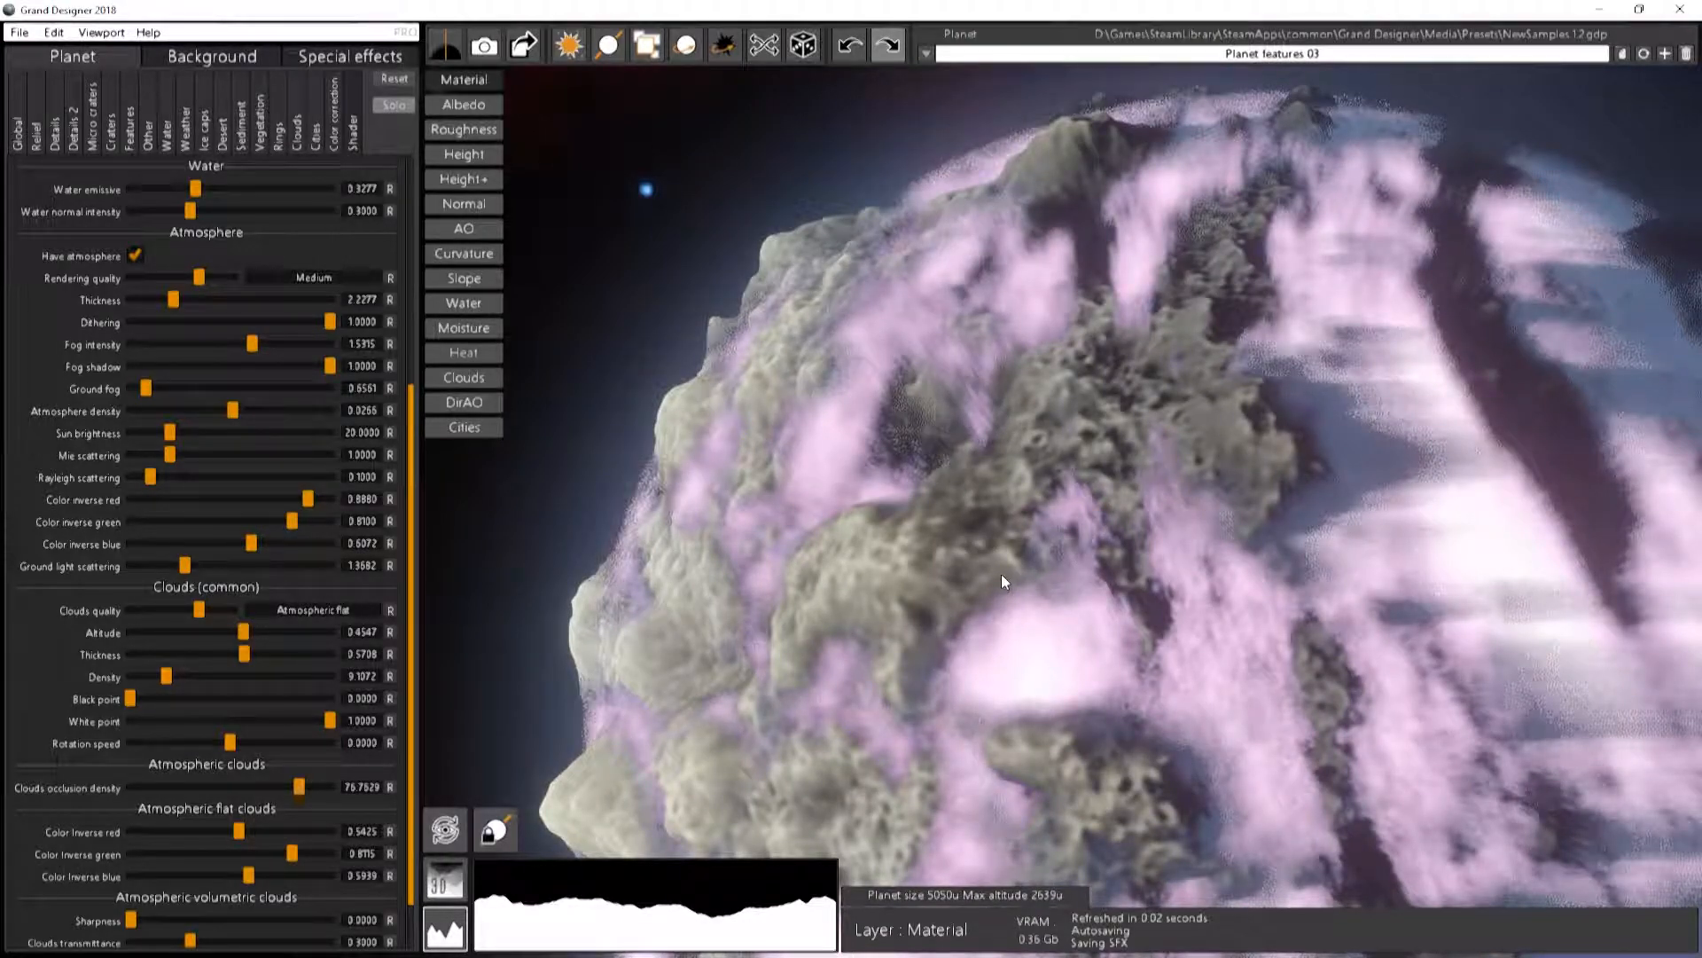
{"action": "left_click", "coordinate": [390, 832]}
{"action": "left_click", "coordinate": [388, 875]}
Switch the clouds quality to Atmospheric volumetric and view the planet from another side
{"action": "scroll", "coordinate": [34, 818], "scroll_direction": "down", "scroll_amount": 2}
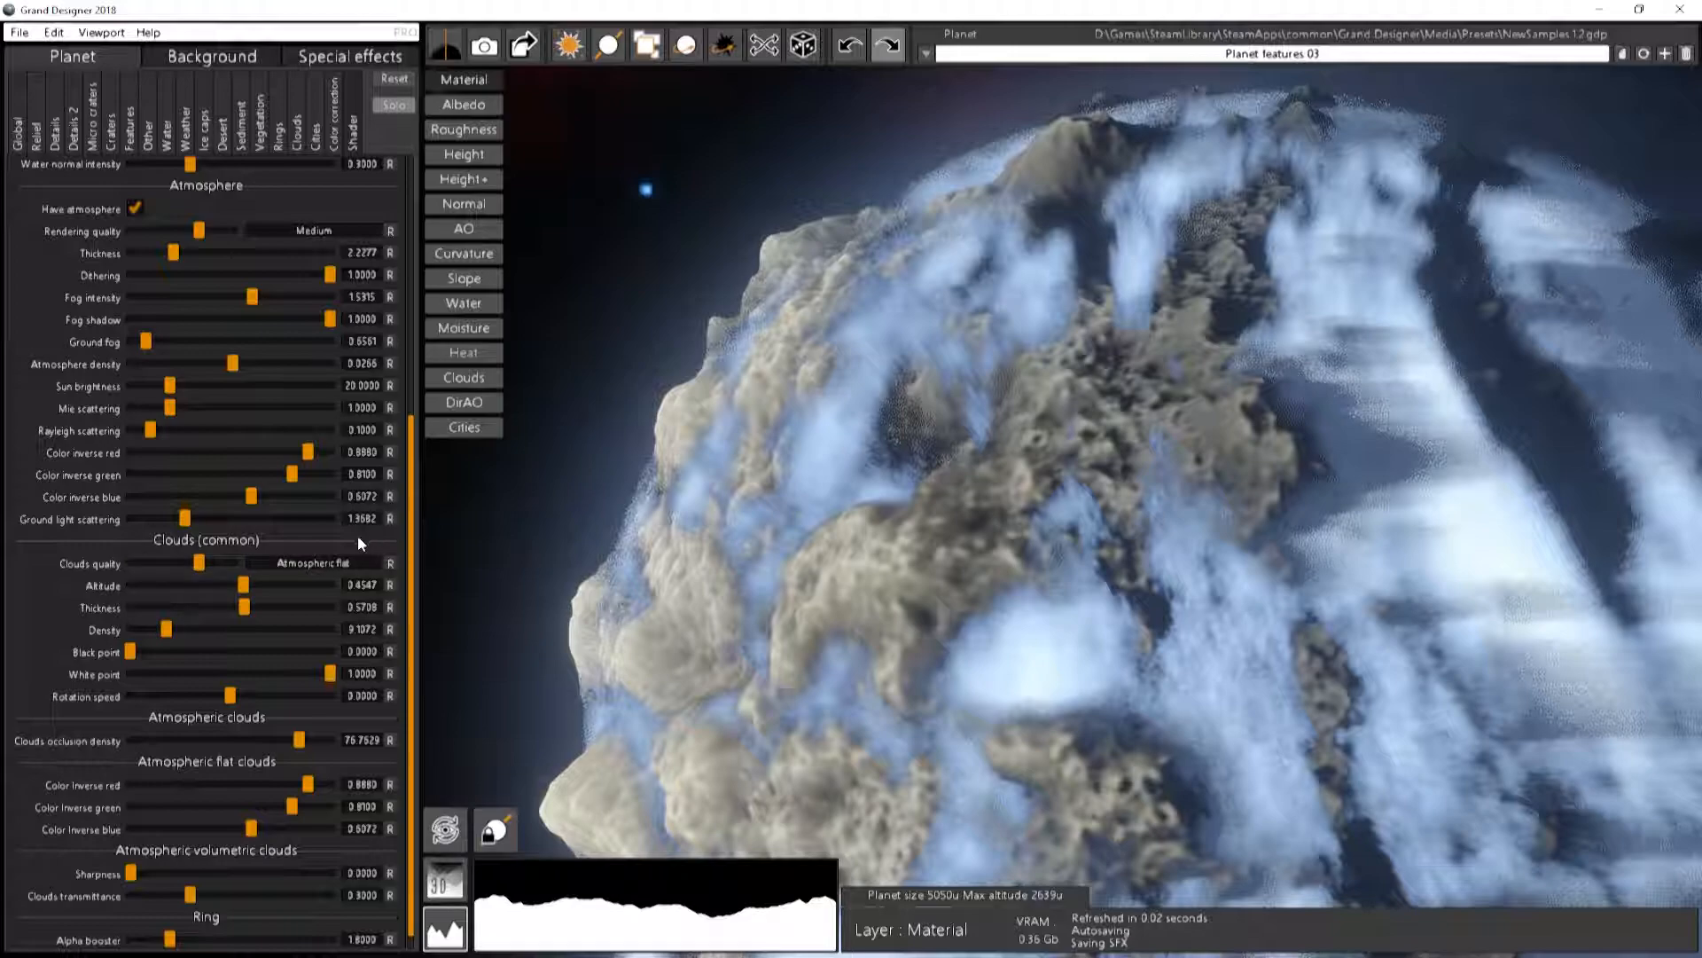
{"action": "left_click_drag", "start_coordinate": [212, 564], "coordinate": [221, 569]}
{"action": "left_click_drag", "start_coordinate": [709, 548], "coordinate": [1220, 541]}
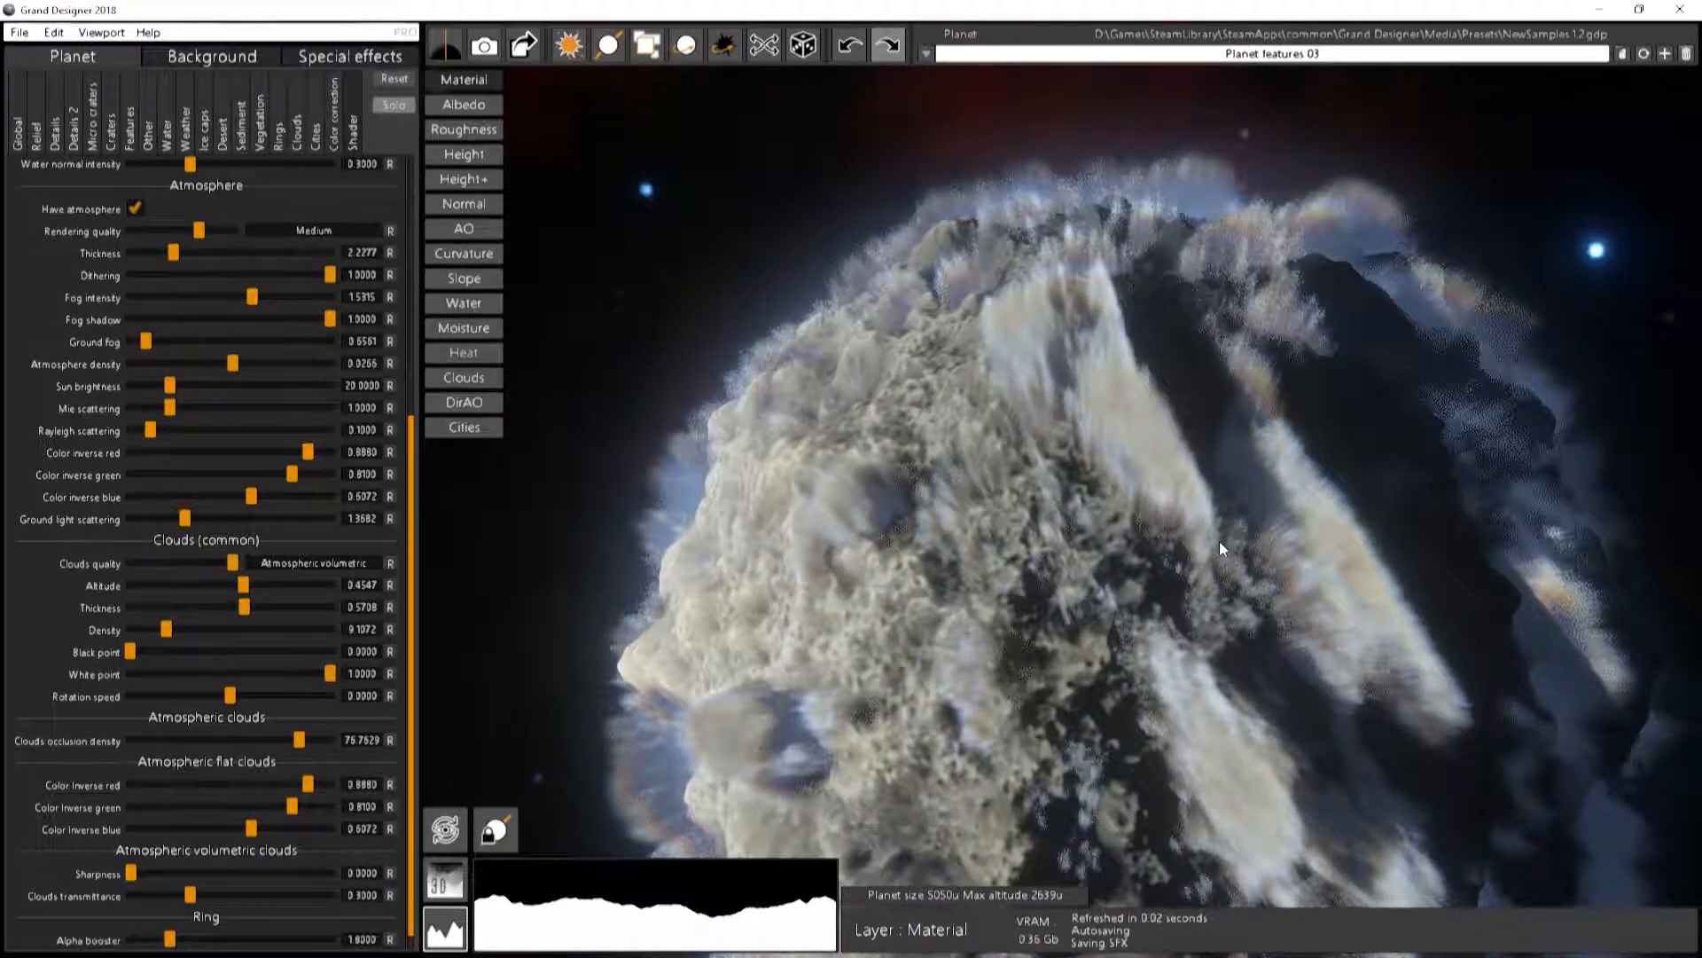
Set the volumetric clouds' altitude to 0.6, thickness to about 0.3, density to about 25.7 and occlusion density to about 34.15, and inspect them under changed lighting
{"action": "left_click_drag", "start_coordinate": [230, 608], "coordinate": [280, 592]}
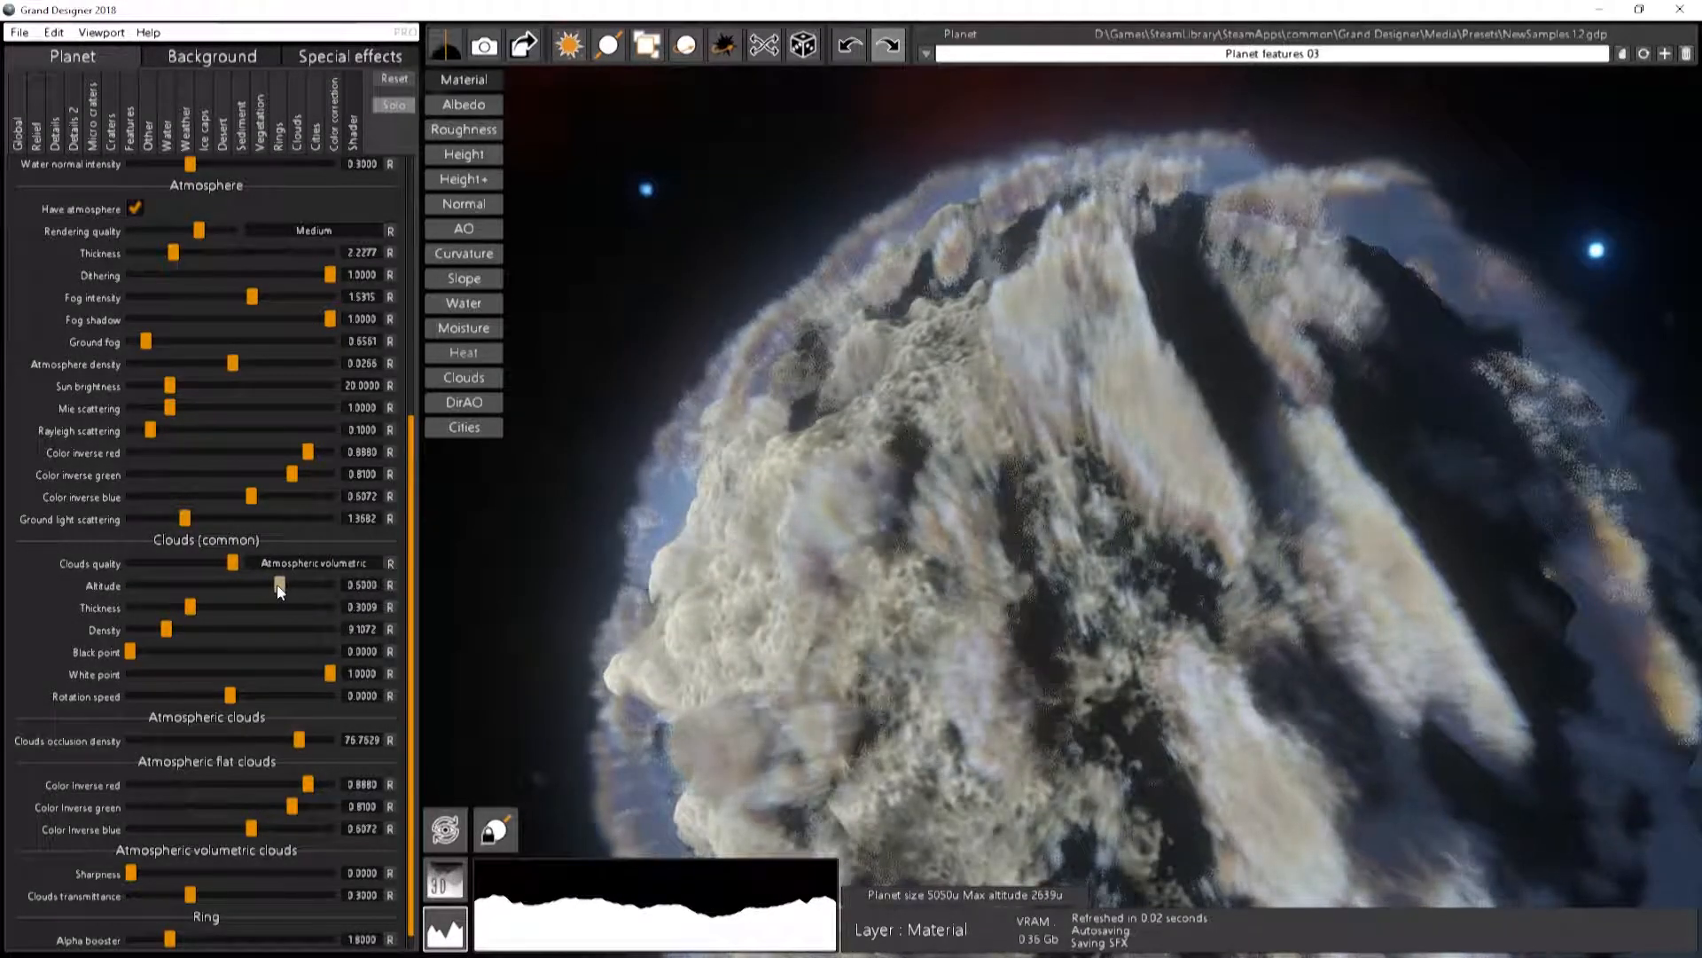
{"action": "left_click_drag", "start_coordinate": [168, 630], "coordinate": [233, 638]}
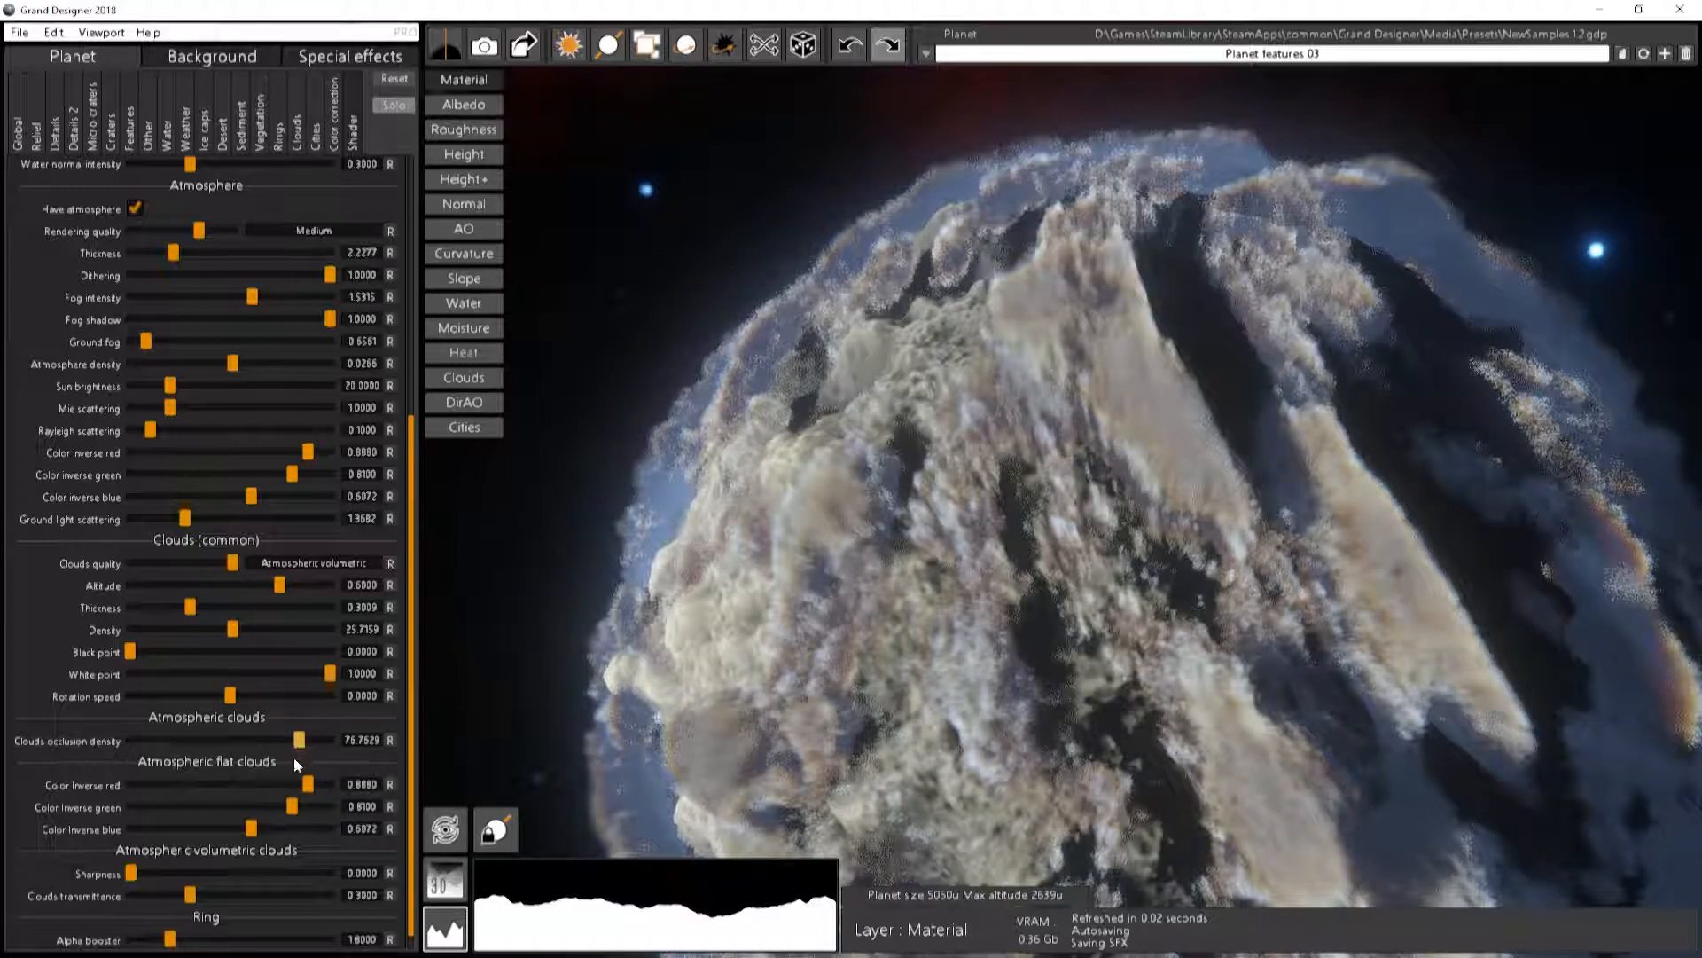
{"action": "mouse_move", "coordinate": [296, 742]}
{"action": "left_mouse_down"}
{"action": "mouse_move", "coordinate": [179, 743]}
{"action": "mouse_move", "coordinate": [280, 743]}
{"action": "mouse_move", "coordinate": [264, 736]}
{"action": "left_mouse_up"}
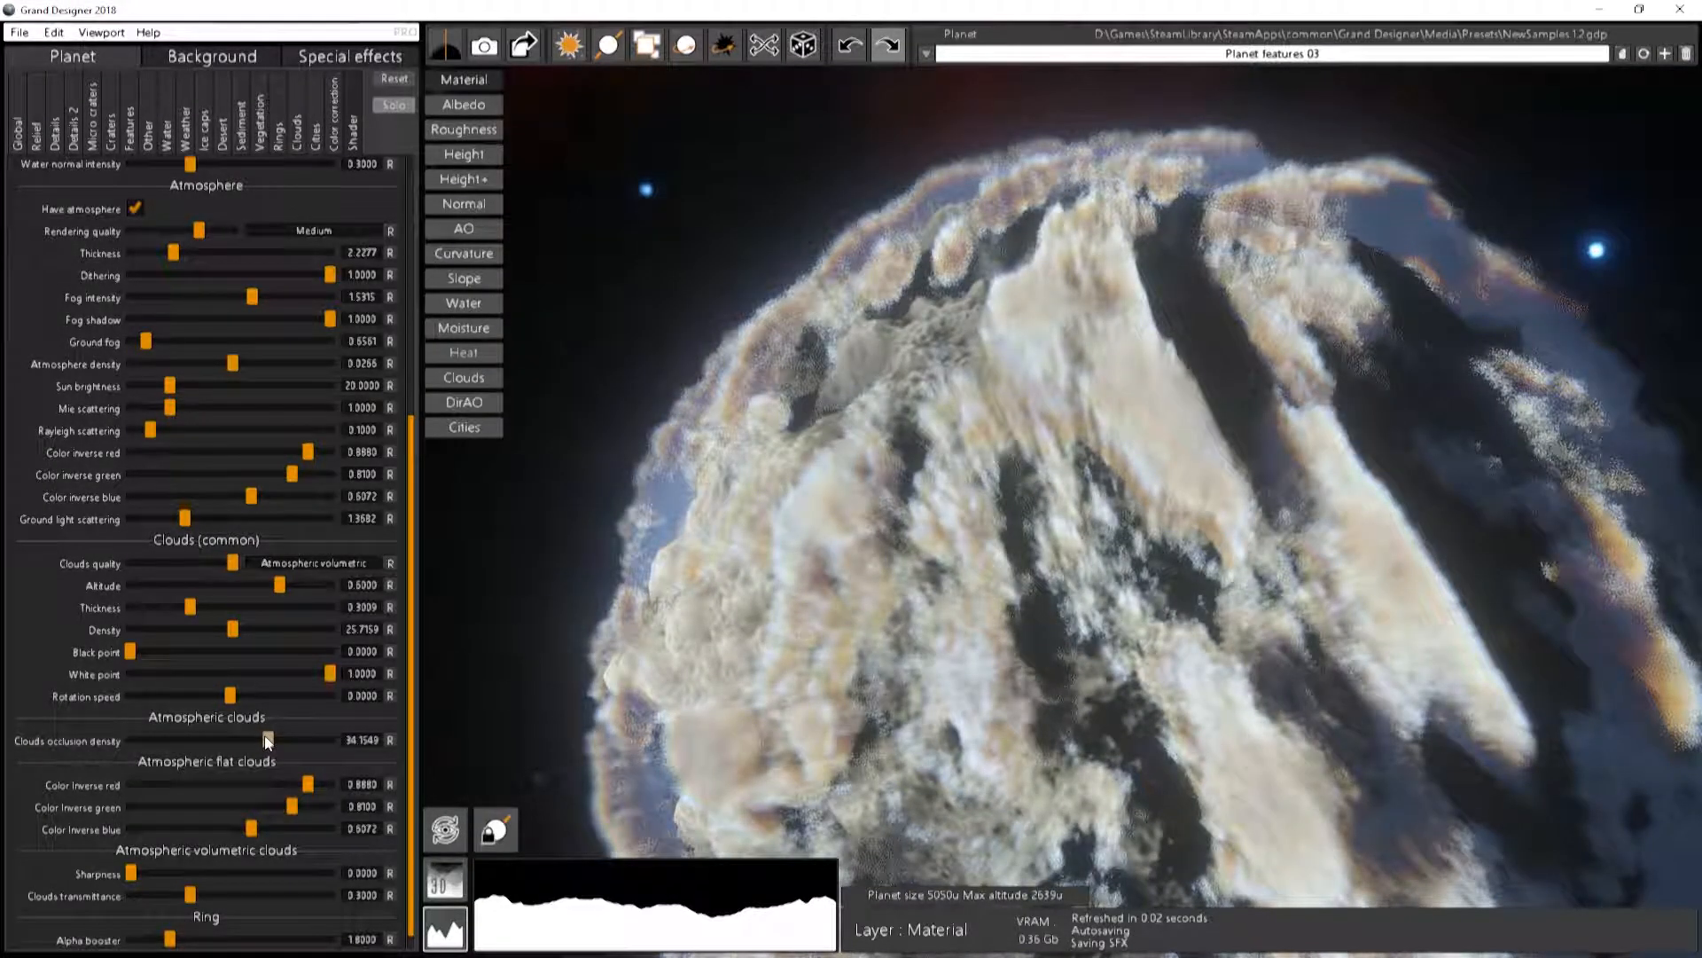
{"action": "scroll", "coordinate": [1104, 539], "scroll_direction": "down", "scroll_amount": 3}
{"action": "left_click_drag", "start_coordinate": [1045, 560], "coordinate": [981, 233]}
{"action": "right_click_drag", "start_coordinate": [981, 232], "coordinate": [1076, 507]}
{"action": "left_click_drag", "start_coordinate": [1062, 569], "coordinate": [1119, 593]}
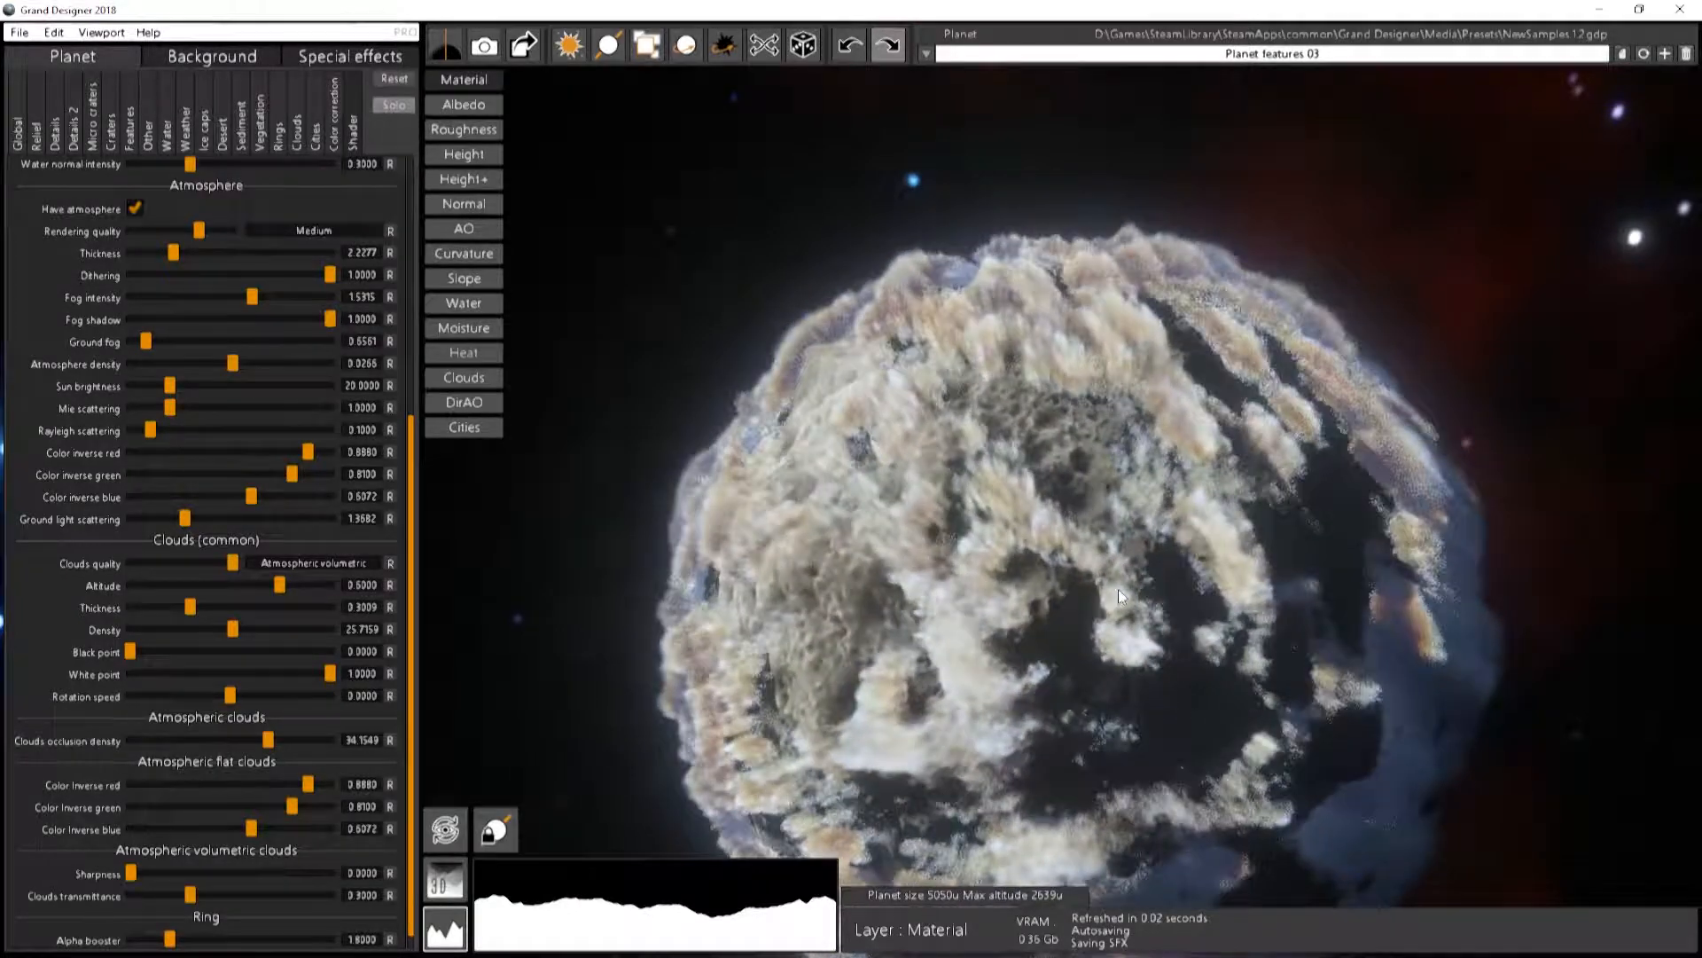
{"action": "scroll", "coordinate": [1117, 594], "scroll_direction": "up", "scroll_amount": 2}
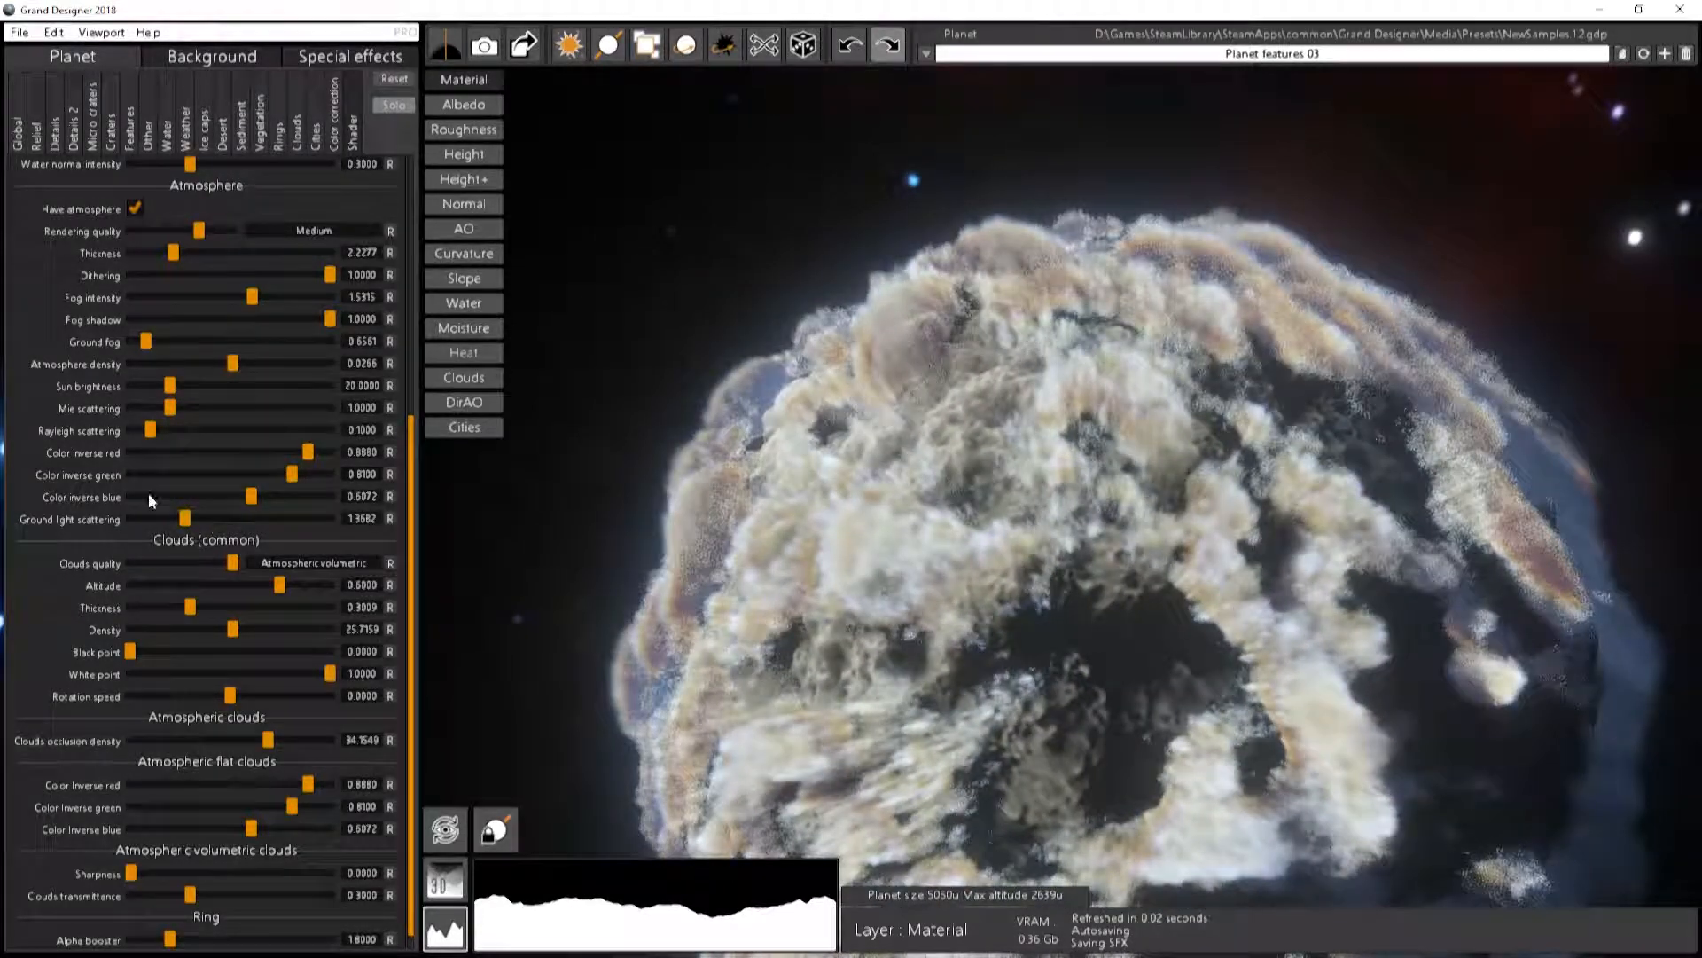
In the planet's Clouds settings, set the noise scale to about 5.6 and details to about 0.81, and relight the planet
{"action": "left_click", "coordinate": [300, 142]}
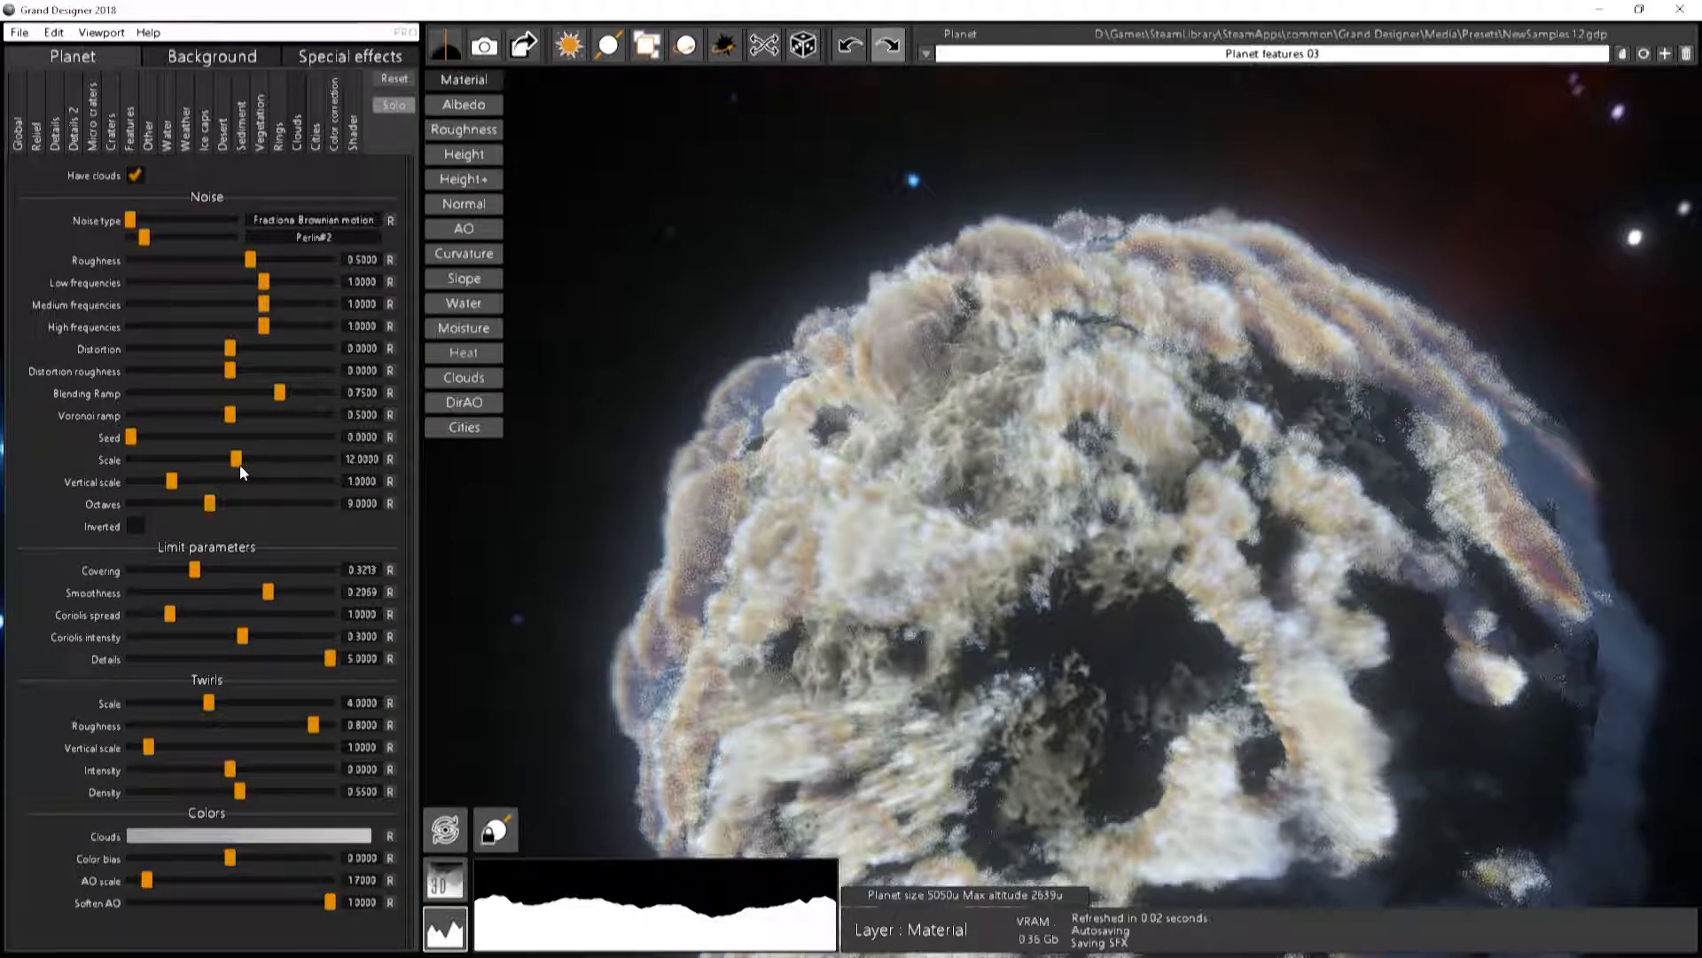
{"action": "left_click_drag", "start_coordinate": [238, 461], "coordinate": [217, 461]}
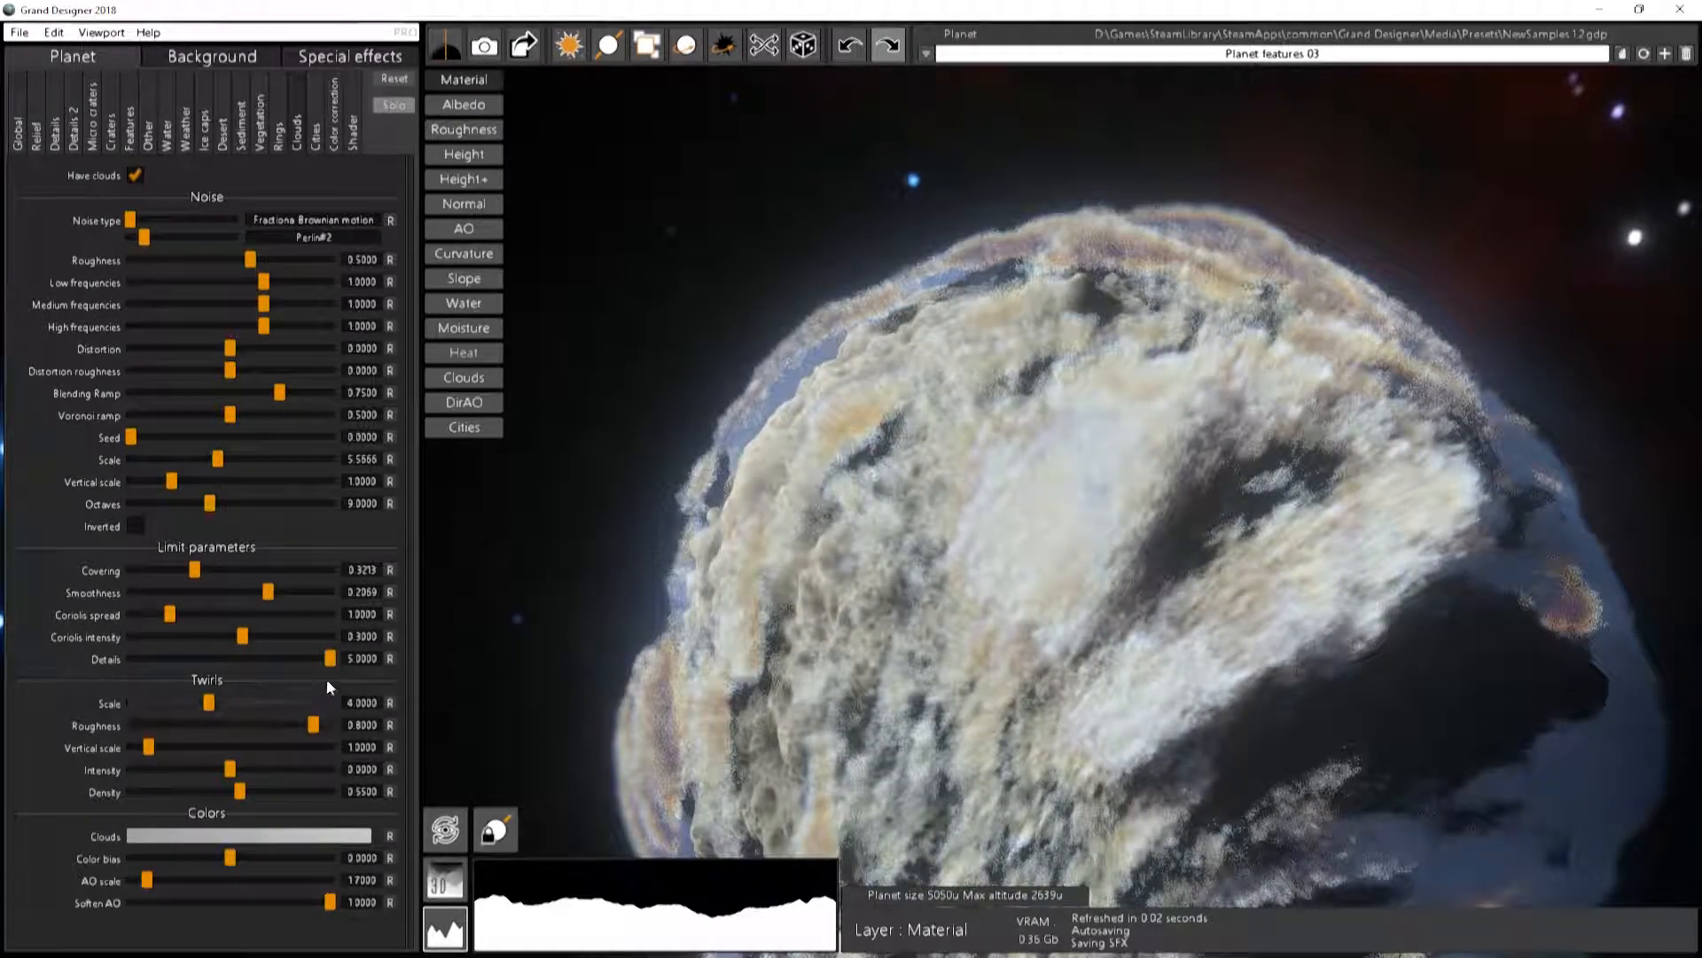
{"action": "left_click_drag", "start_coordinate": [316, 657], "coordinate": [169, 673]}
{"action": "left_click_drag", "start_coordinate": [539, 710], "coordinate": [935, 608]}
{"action": "right_click_drag", "start_coordinate": [571, 460], "coordinate": [3, 322]}
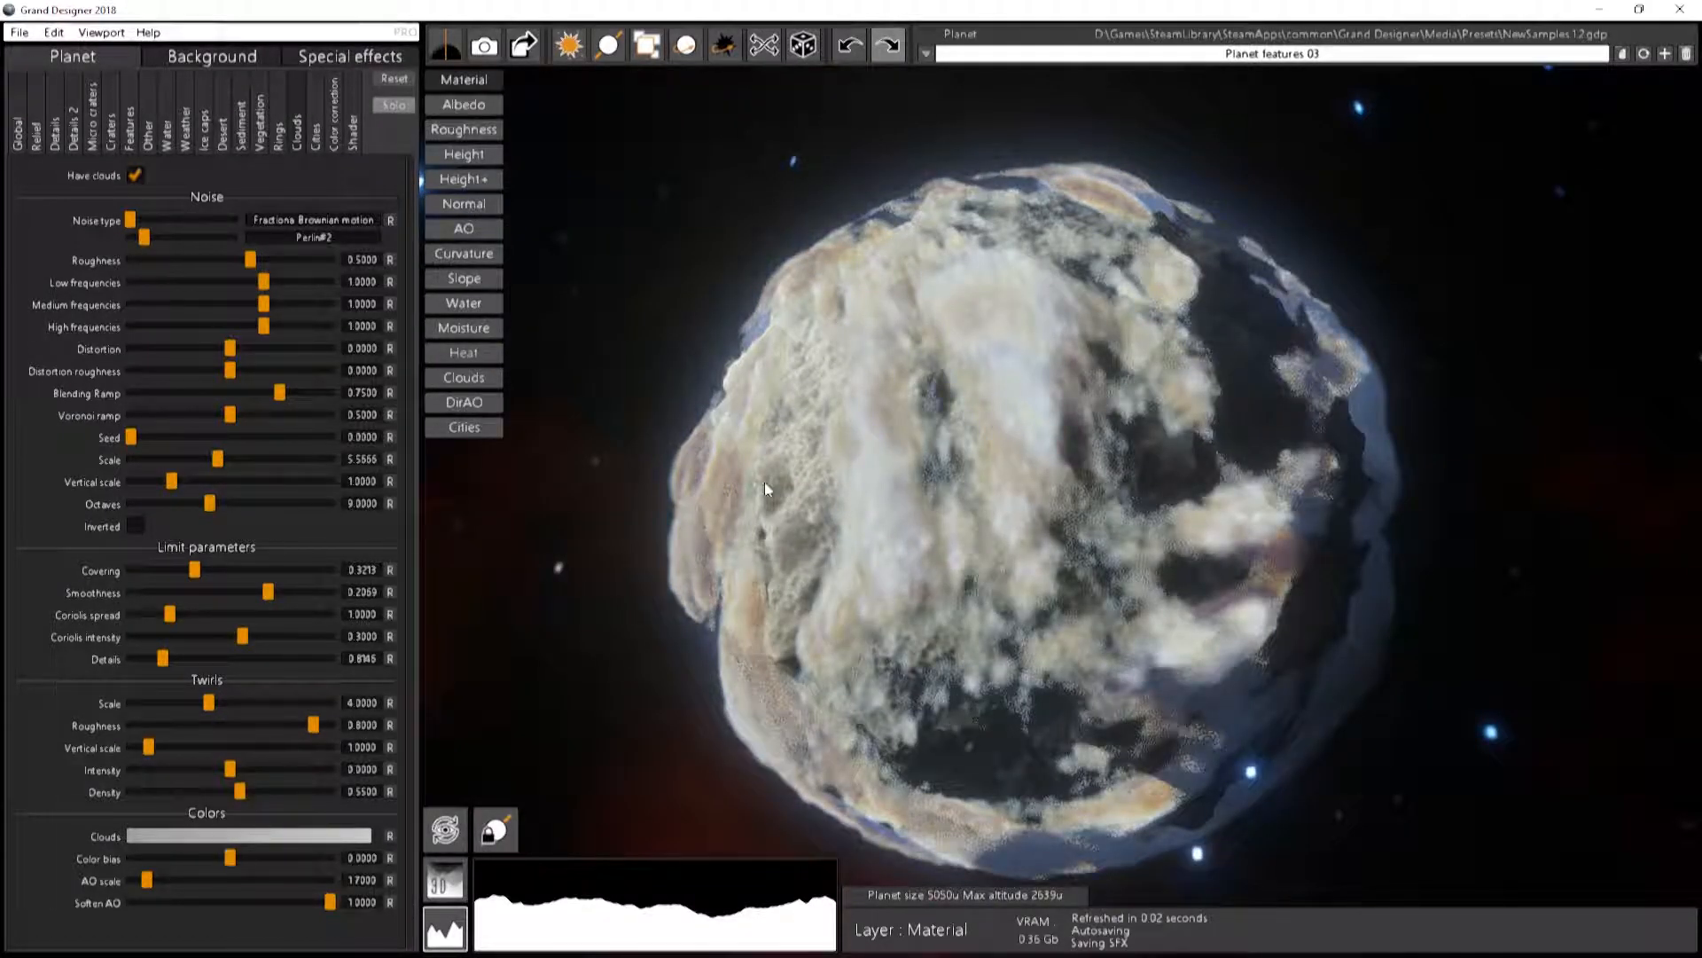
{"action": "right_click_drag", "start_coordinate": [849, 524], "coordinate": [697, 536]}
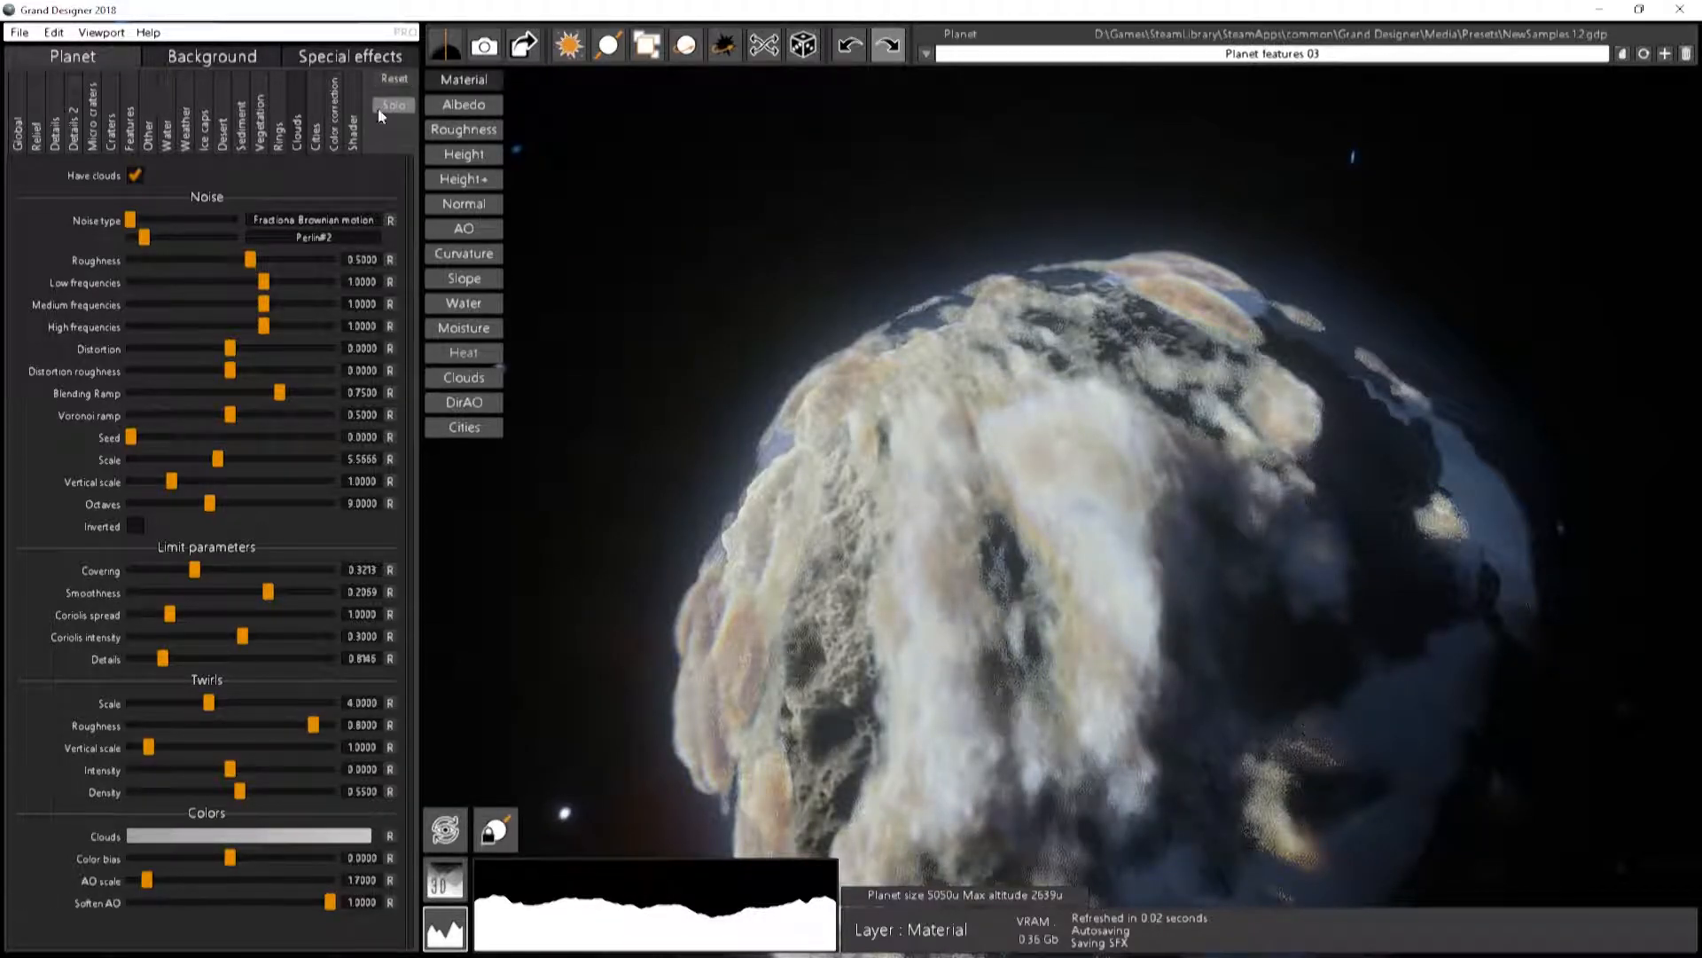
Set the shader's cloud density to about 20 and thickness to about 0.37, and try altitude 0.8 before setting it to about 0.6
{"action": "left_click", "coordinate": [350, 145]}
{"action": "scroll", "coordinate": [120, 801], "scroll_direction": "down", "scroll_amount": 4}
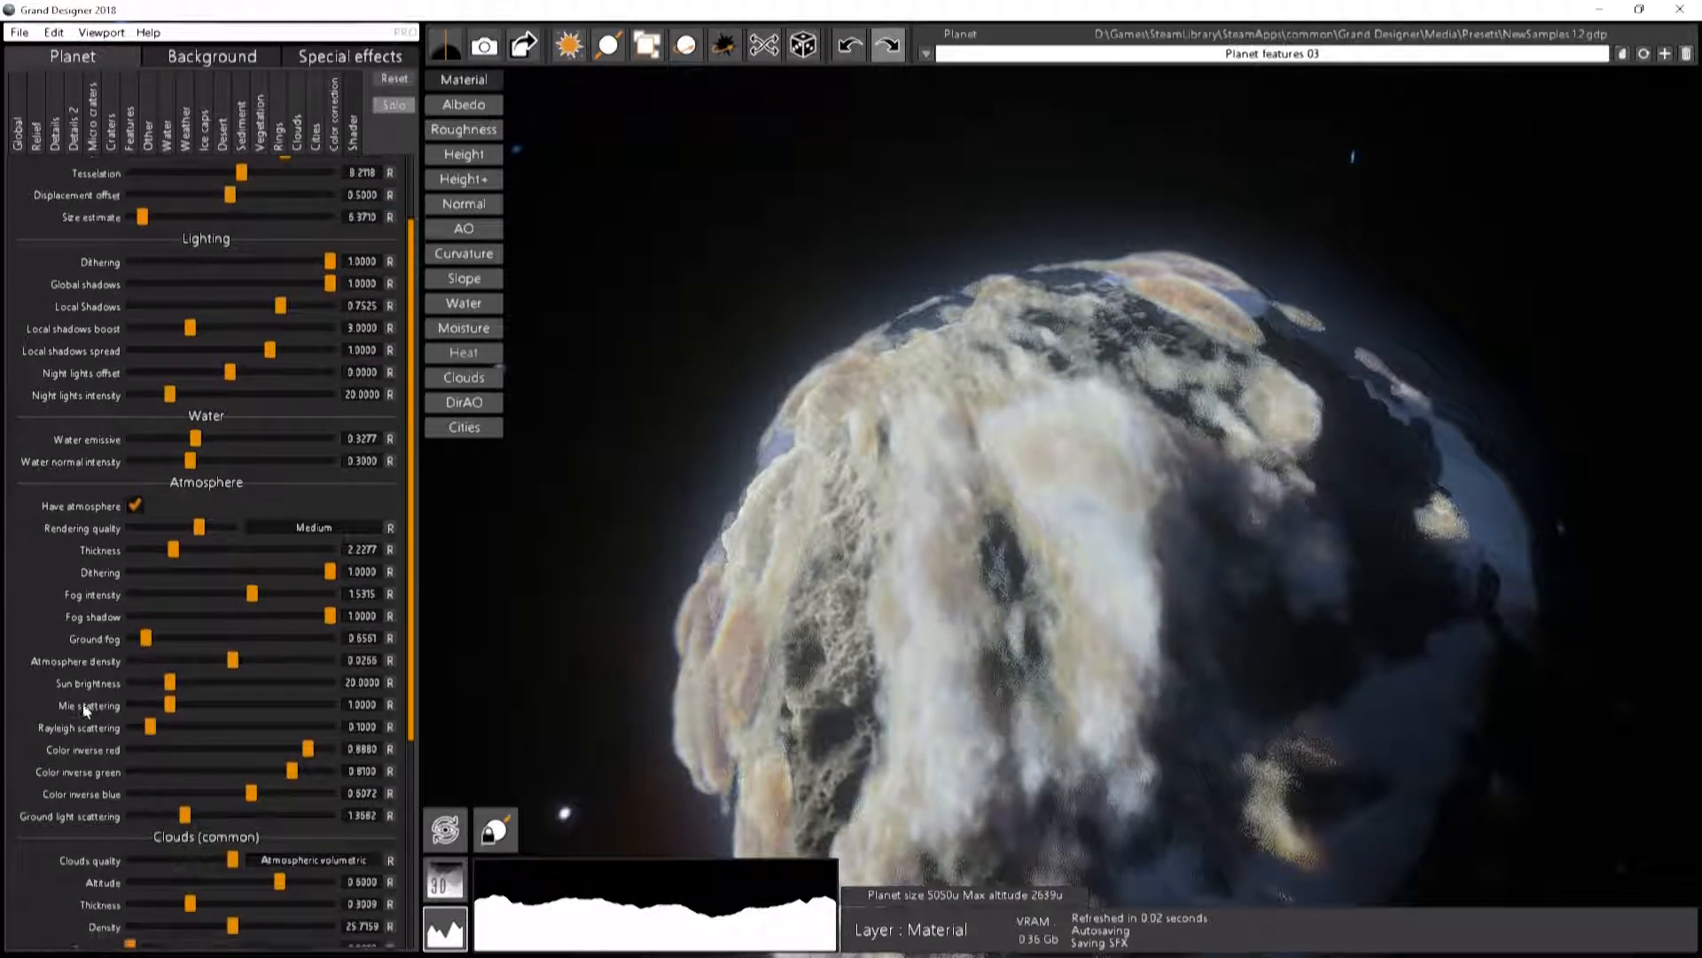
{"action": "middle_click_drag", "start_coordinate": [1100, 709], "coordinate": [1130, 577]}
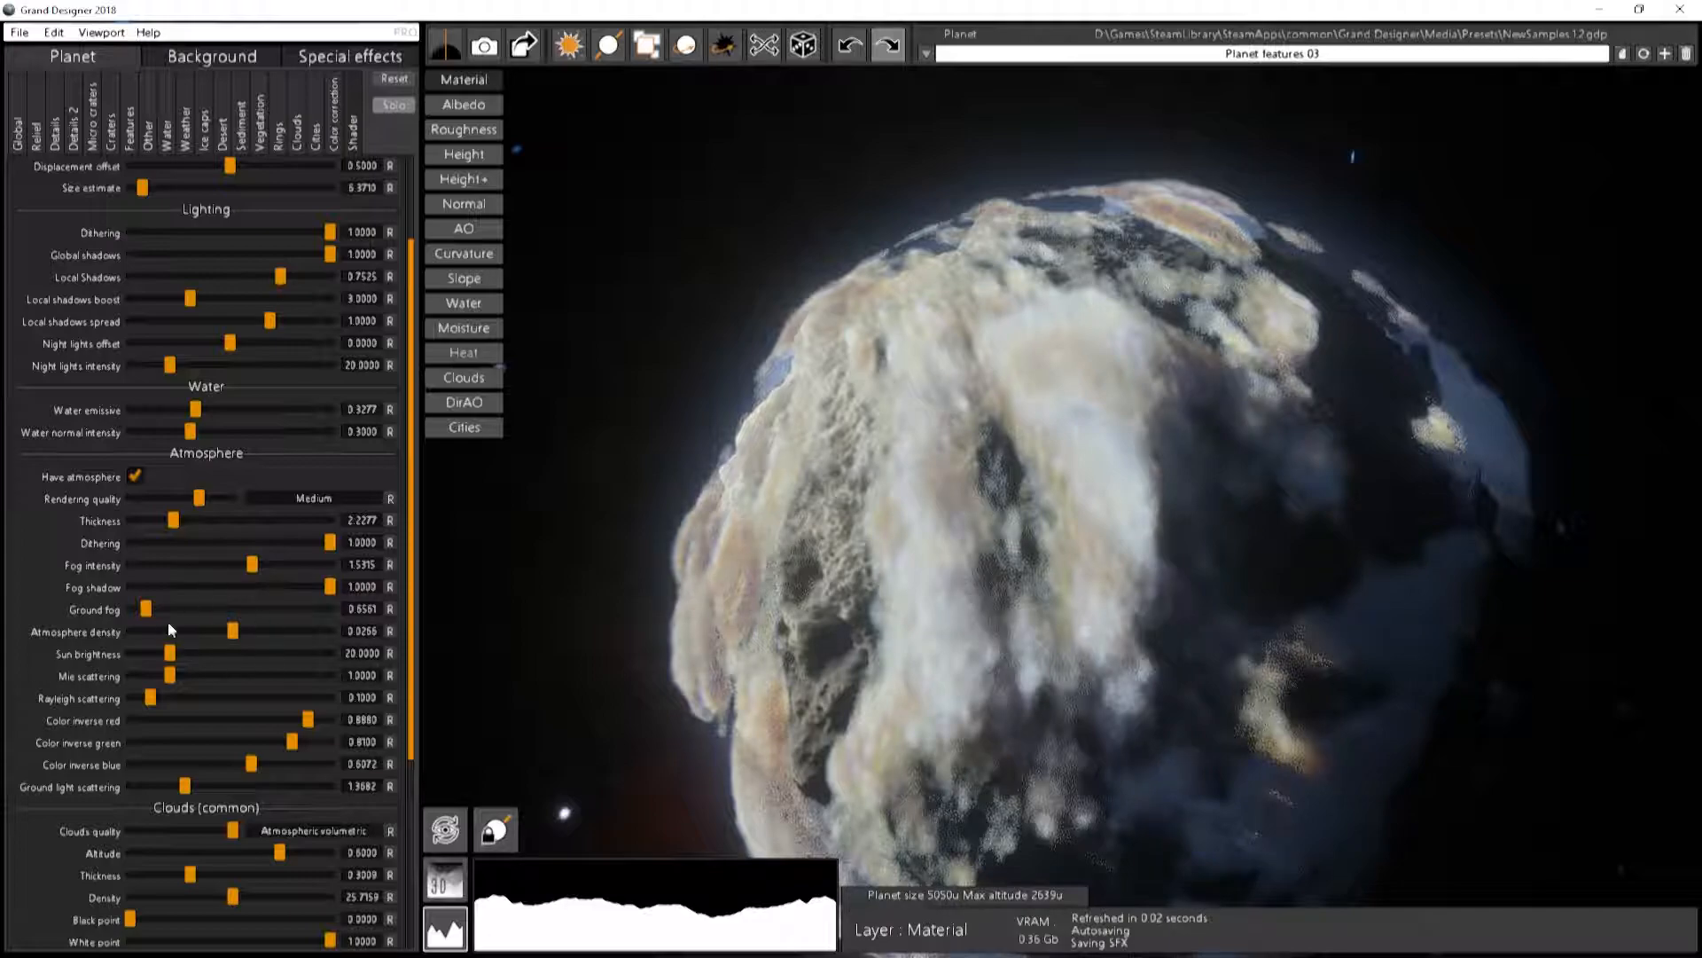
{"action": "scroll", "coordinate": [71, 688], "scroll_direction": "down", "scroll_amount": 3}
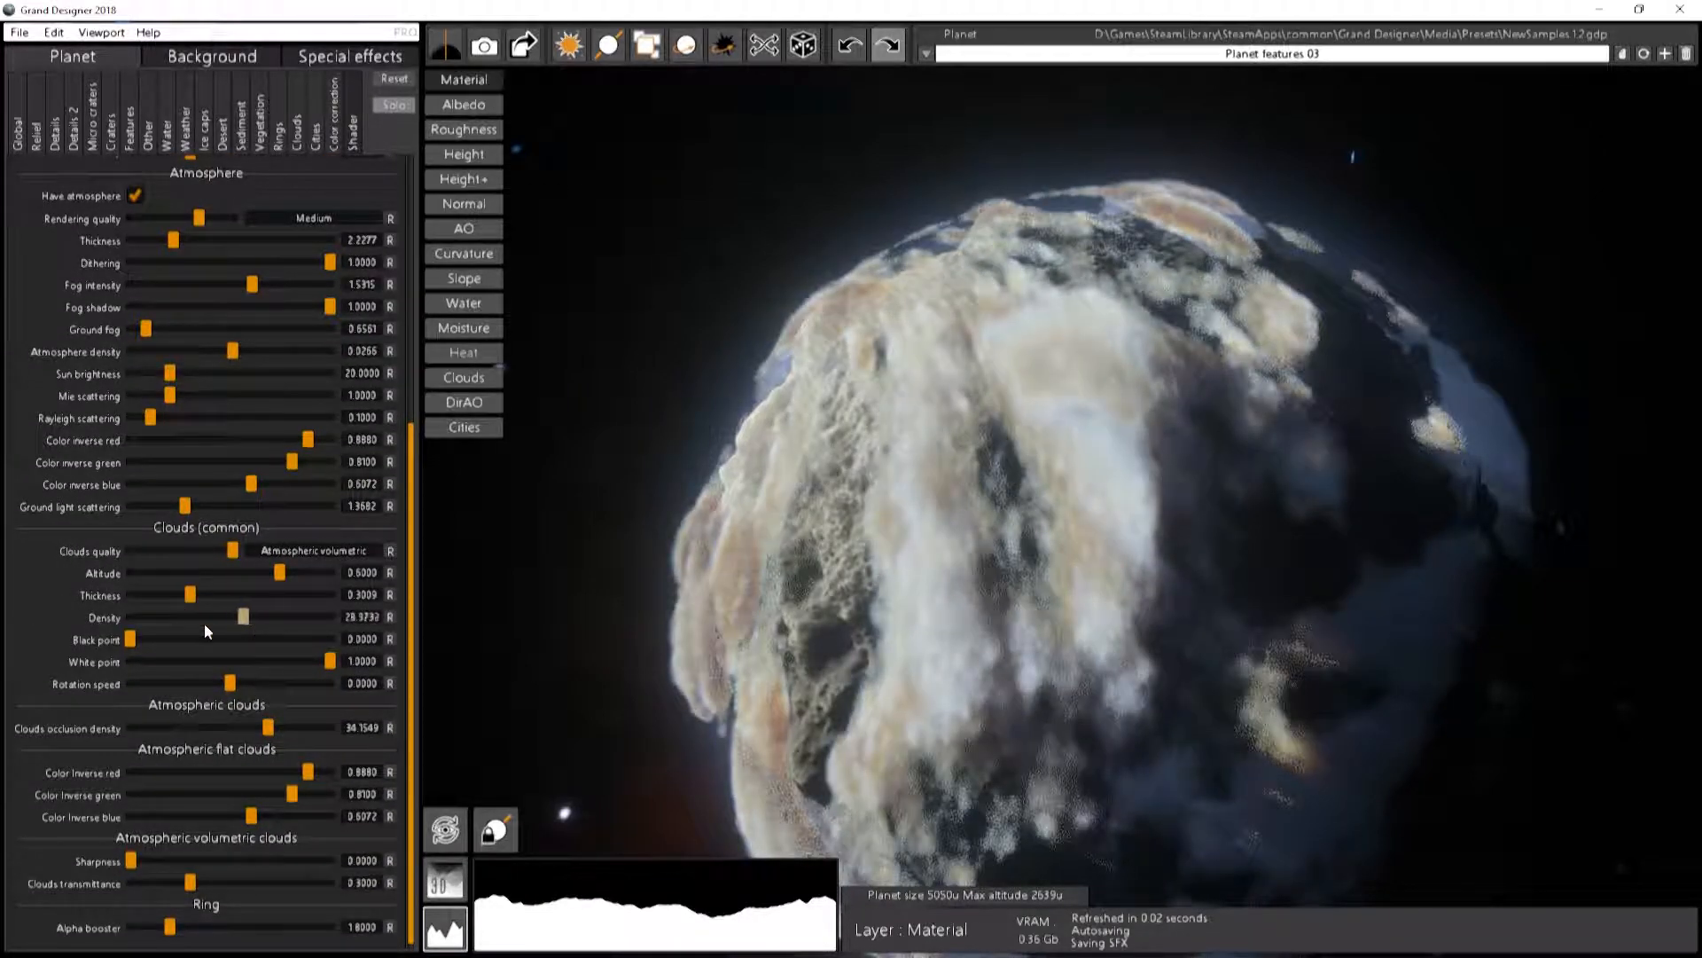
{"action": "left_click_drag", "start_coordinate": [235, 625], "coordinate": [342, 591]}
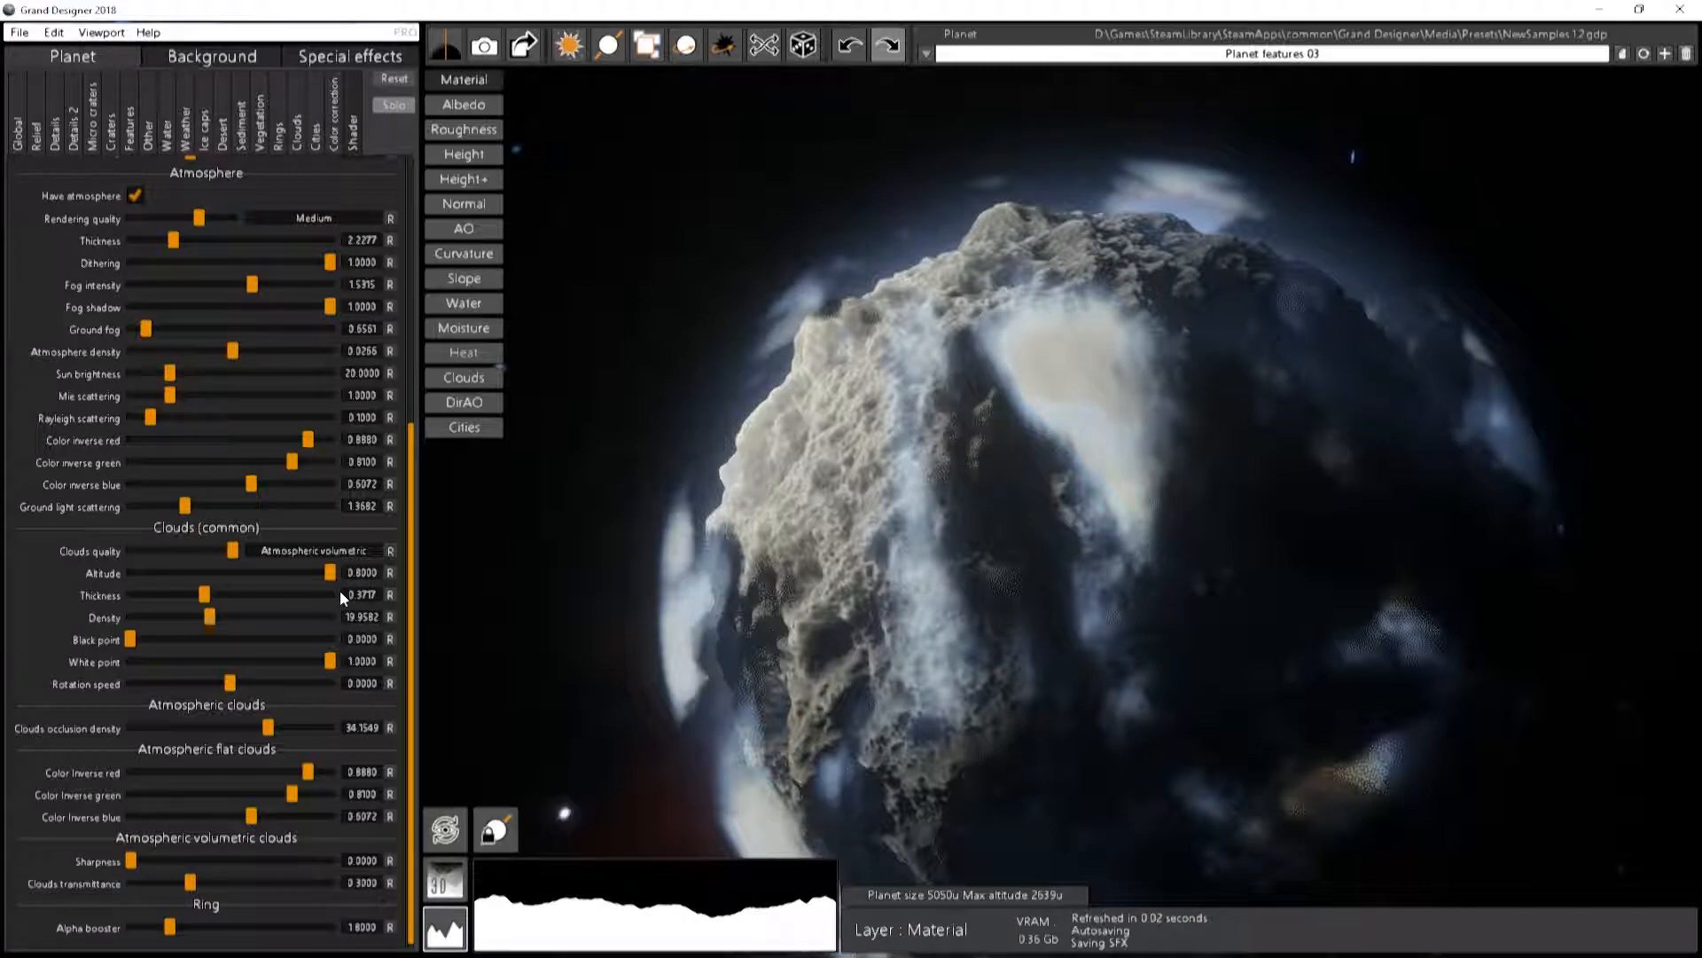
{"action": "left_click_drag", "start_coordinate": [335, 593], "coordinate": [275, 593]}
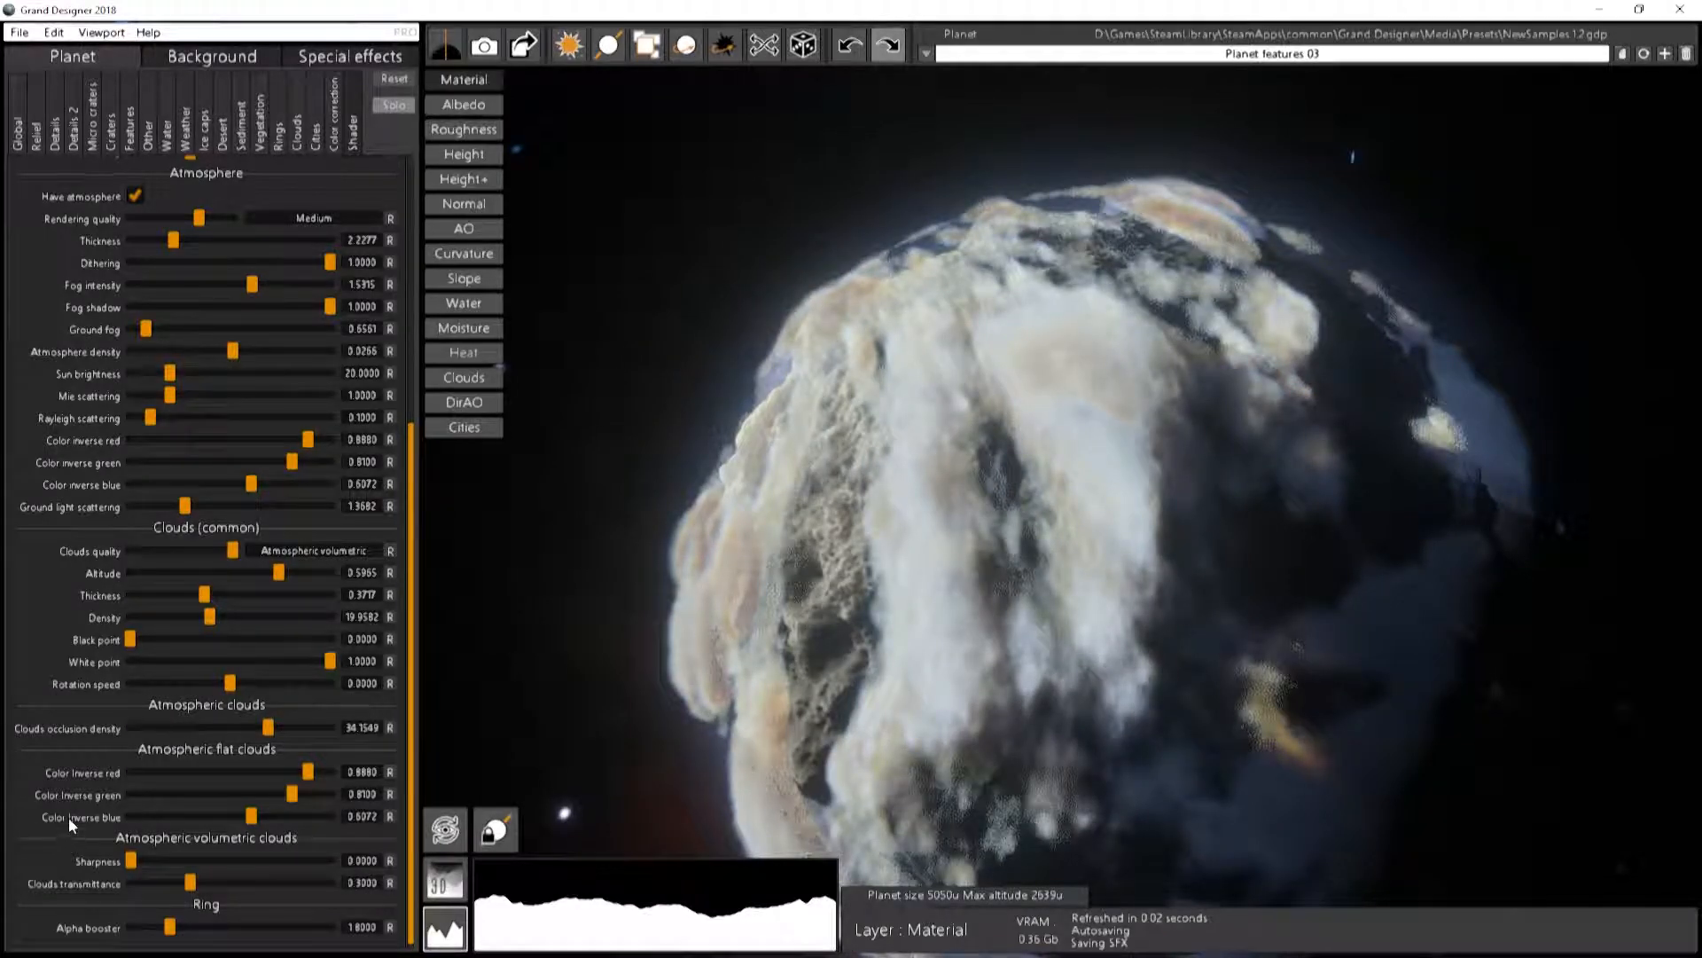
Set the volumetric clouds' sharpness to about 0.19 and transmittance to about 0.52, and view the result from another angle
{"action": "left_click_drag", "start_coordinate": [131, 862], "coordinate": [194, 885]}
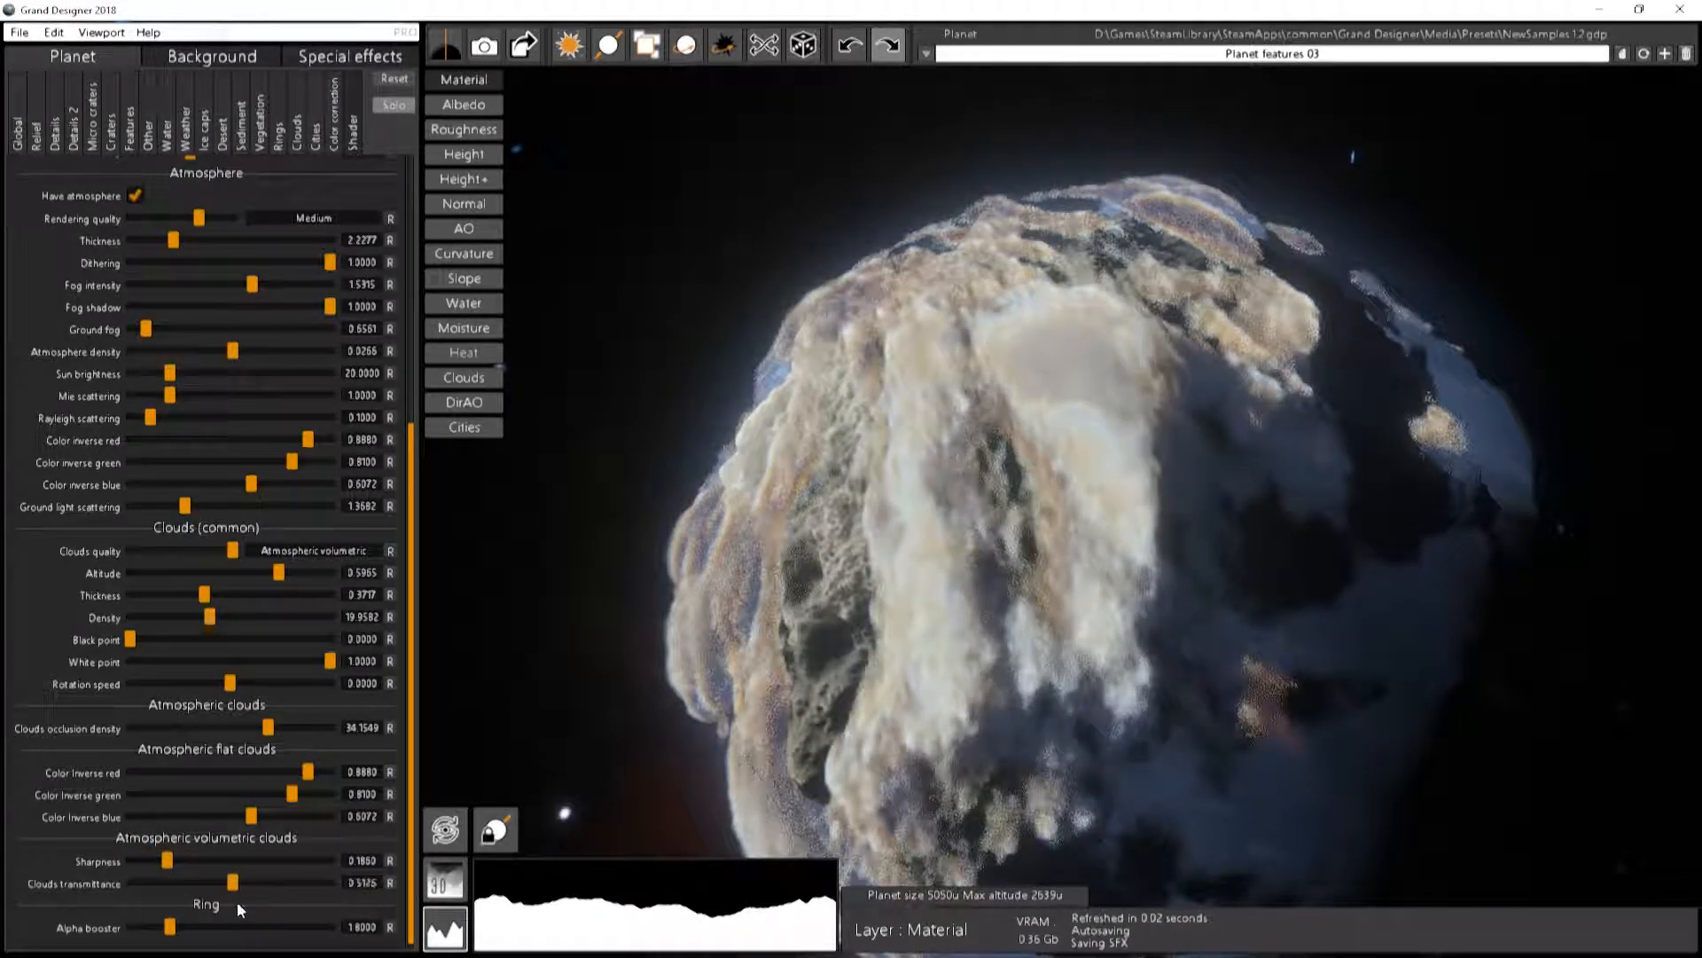
{"action": "left_click_drag", "start_coordinate": [1108, 537], "coordinate": [849, 367]}
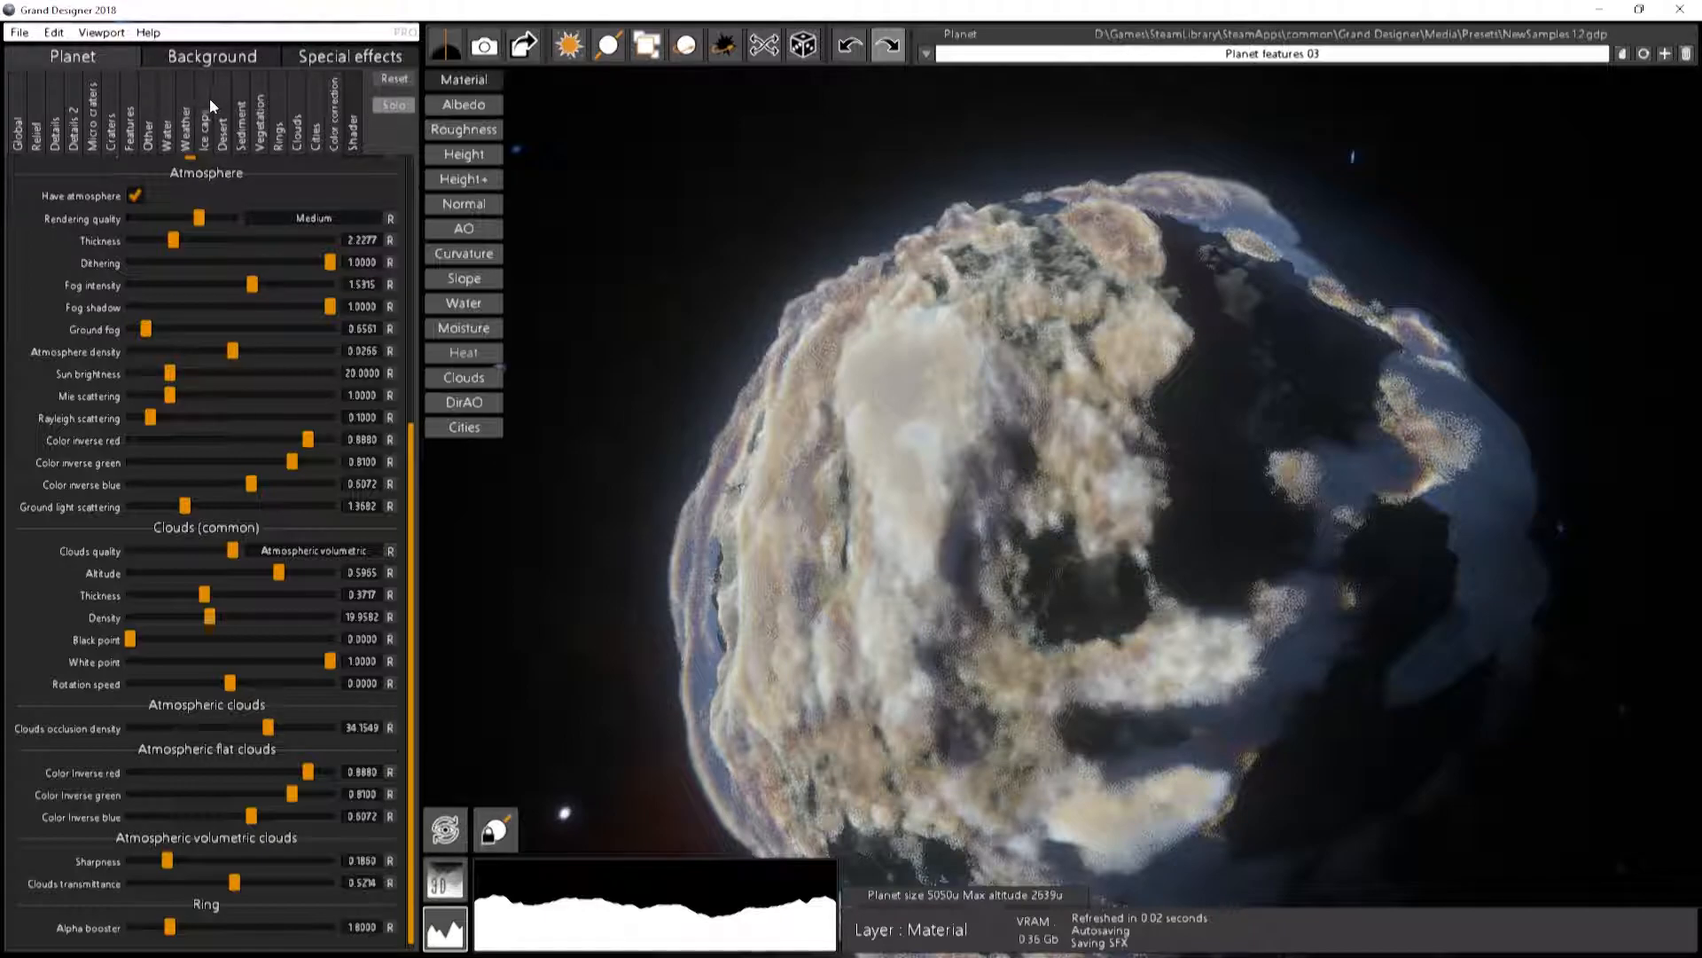
Enable water on the planet and view it beneath the clouds
{"action": "left_click", "coordinate": [164, 140]}
{"action": "left_click", "coordinate": [135, 175]}
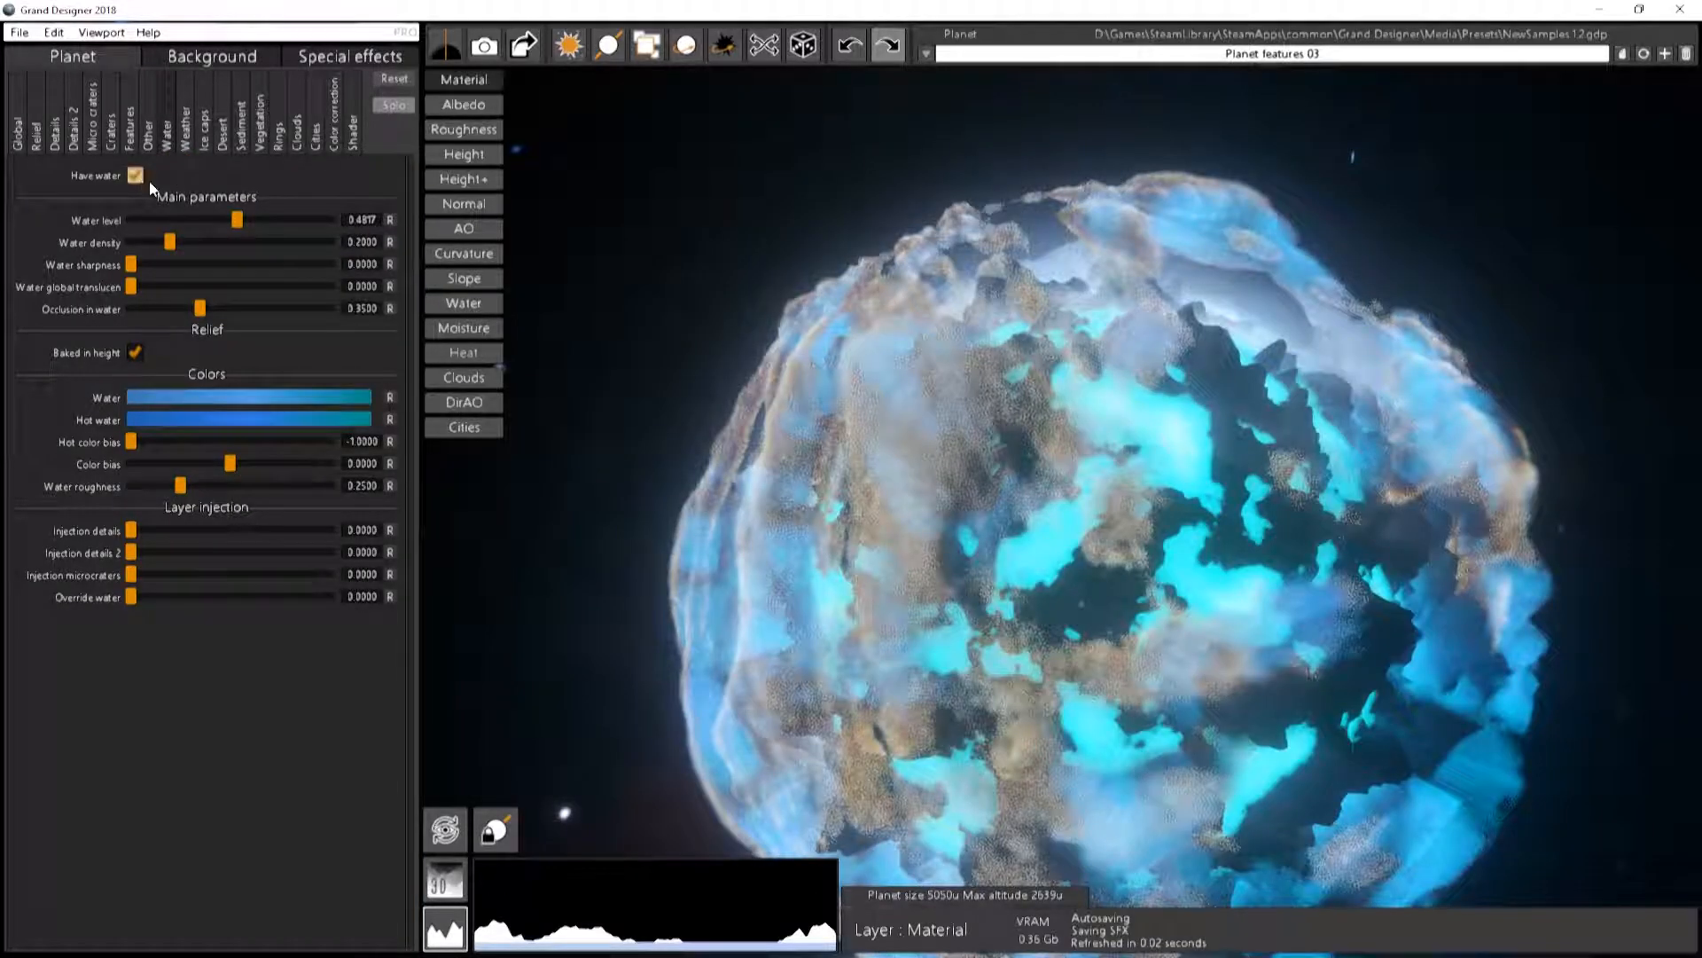
{"action": "left_click_drag", "start_coordinate": [1212, 619], "coordinate": [1086, 621]}
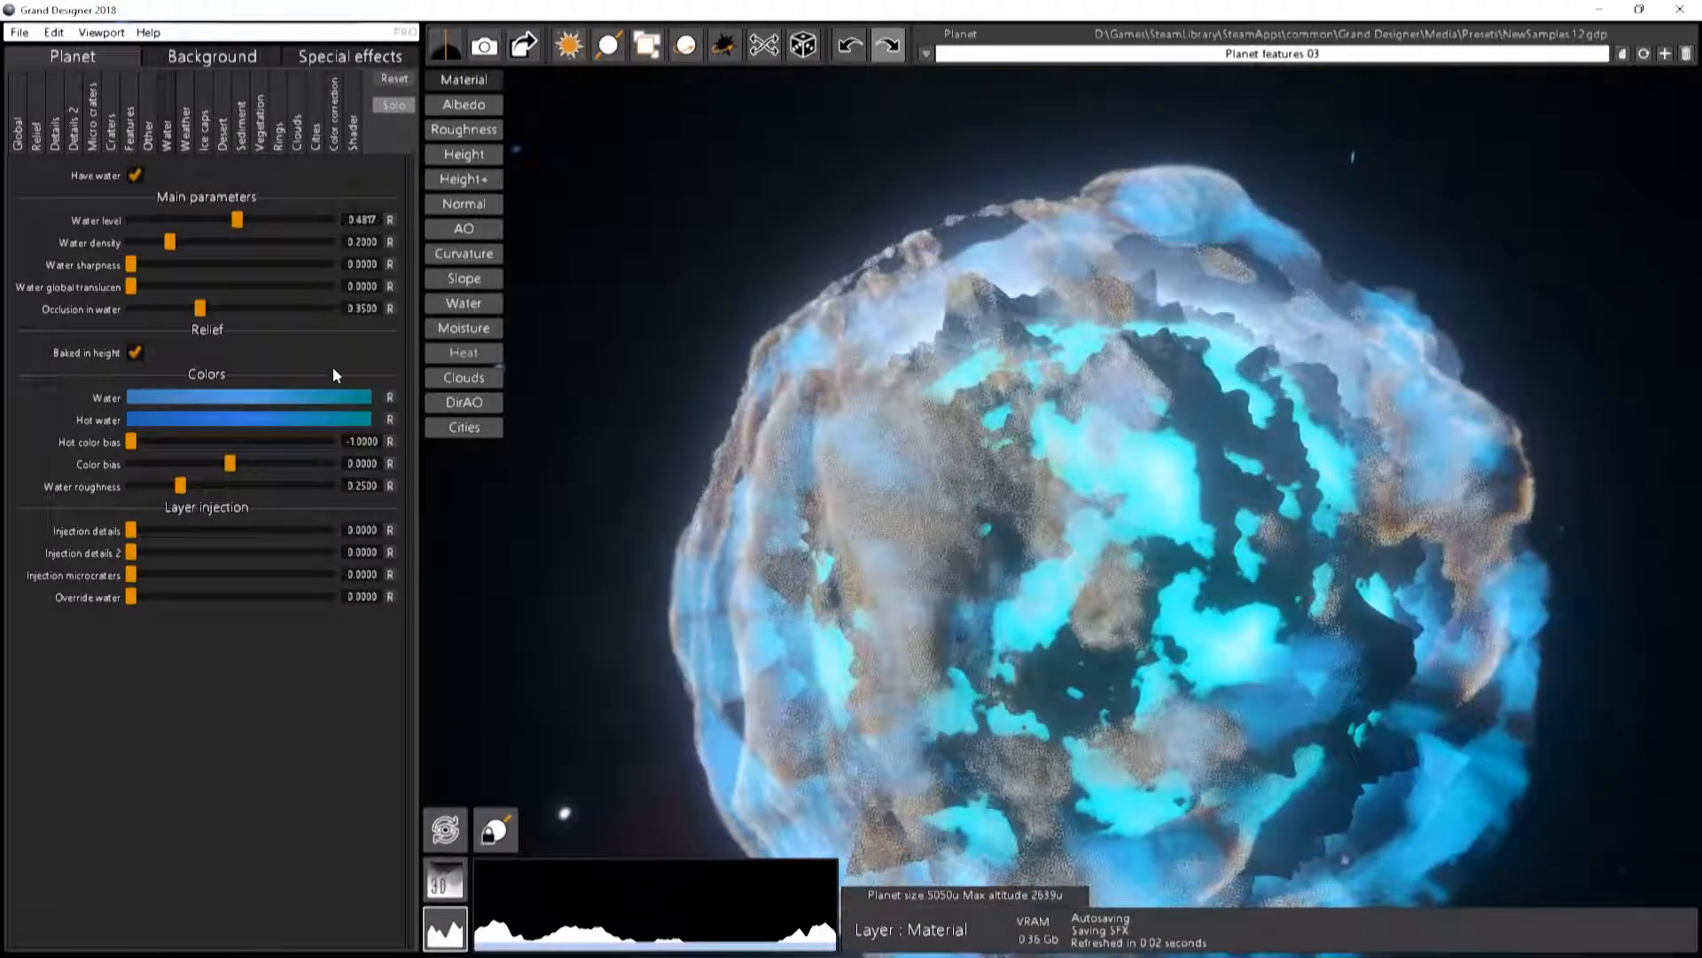
Set the volumetric clouds' sharpness to about 0.38 and transmittance to 0, and lower the cloud altitude to about 0.475
{"action": "left_click", "coordinate": [352, 145]}
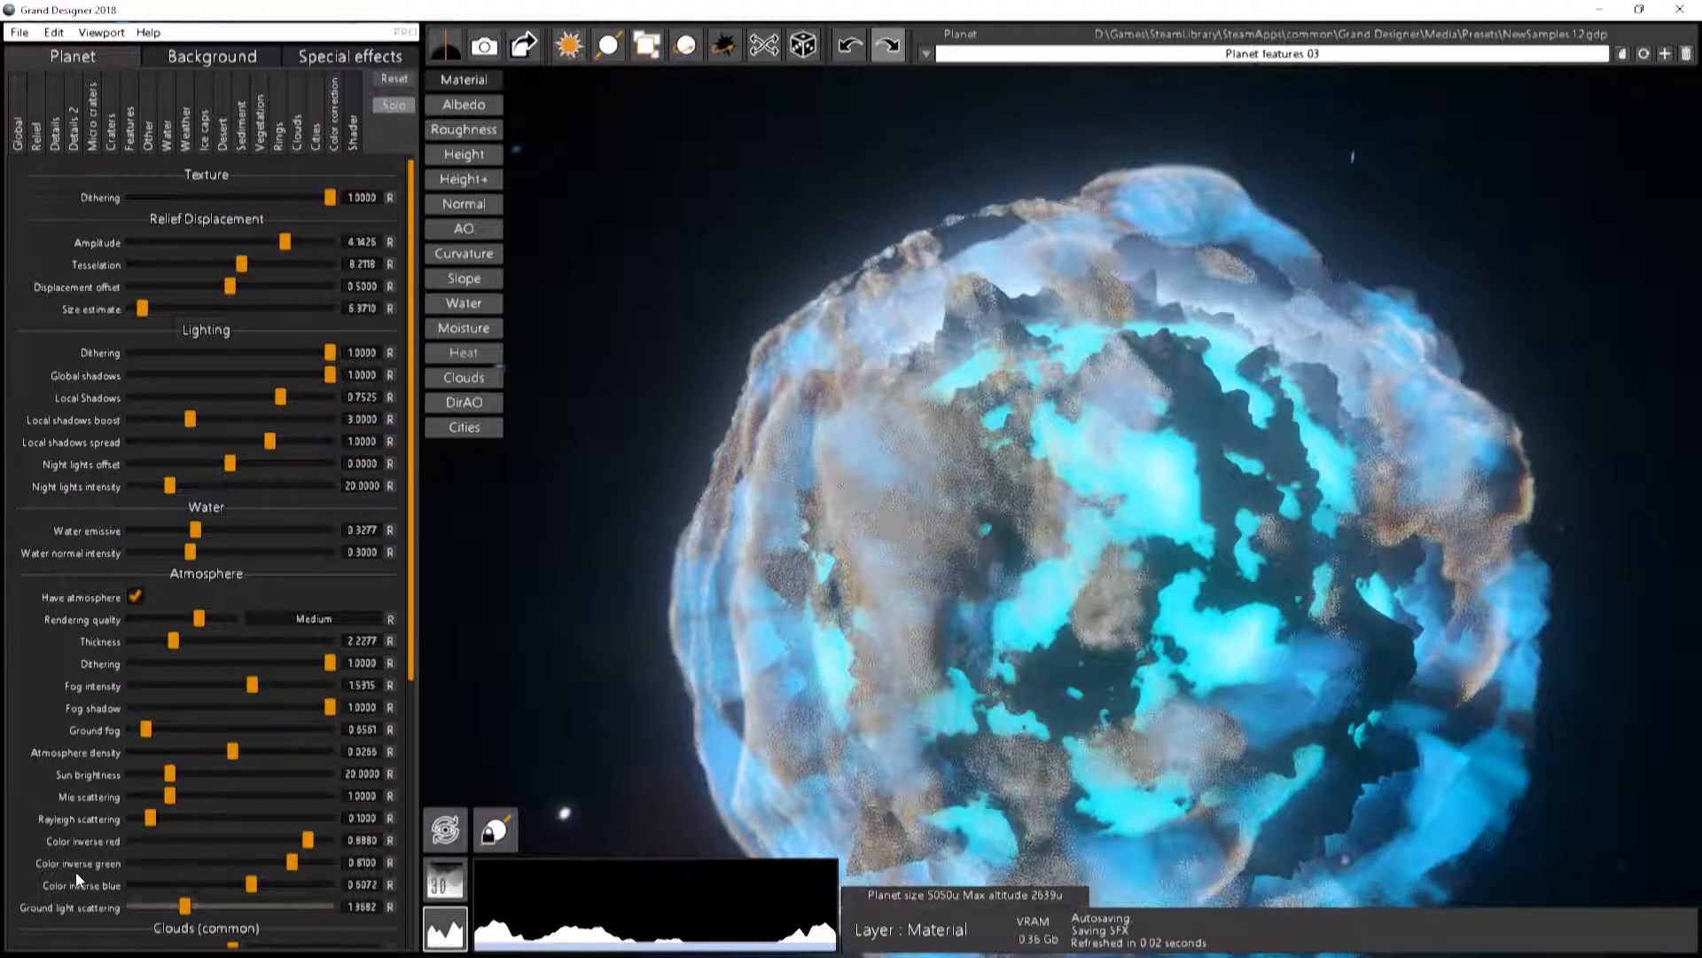
{"action": "scroll", "coordinate": [77, 870], "scroll_direction": "down", "scroll_amount": 10}
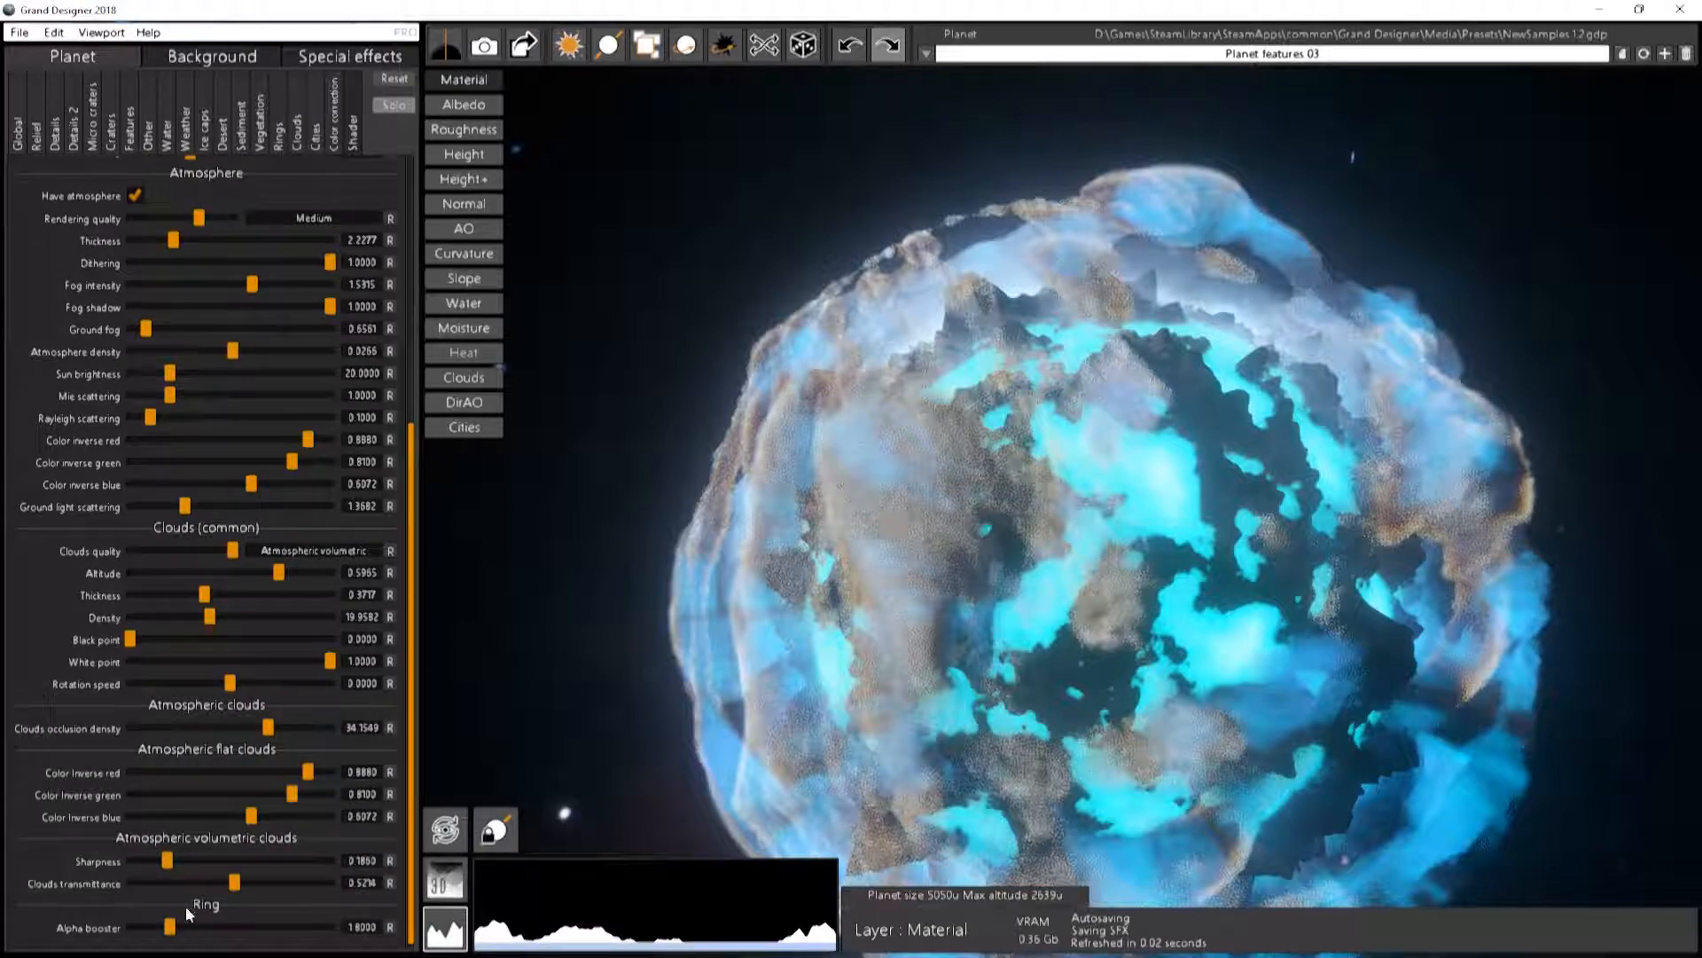
{"action": "mouse_move", "coordinate": [235, 883]}
{"action": "left_mouse_down"}
{"action": "mouse_move", "coordinate": [94, 886]}
{"action": "mouse_move", "coordinate": [232, 901]}
{"action": "mouse_move", "coordinate": [56, 884]}
{"action": "mouse_move", "coordinate": [322, 900]}
{"action": "mouse_move", "coordinate": [87, 876]}
{"action": "mouse_move", "coordinate": [275, 871]}
{"action": "mouse_move", "coordinate": [208, 870]}
{"action": "left_mouse_up"}
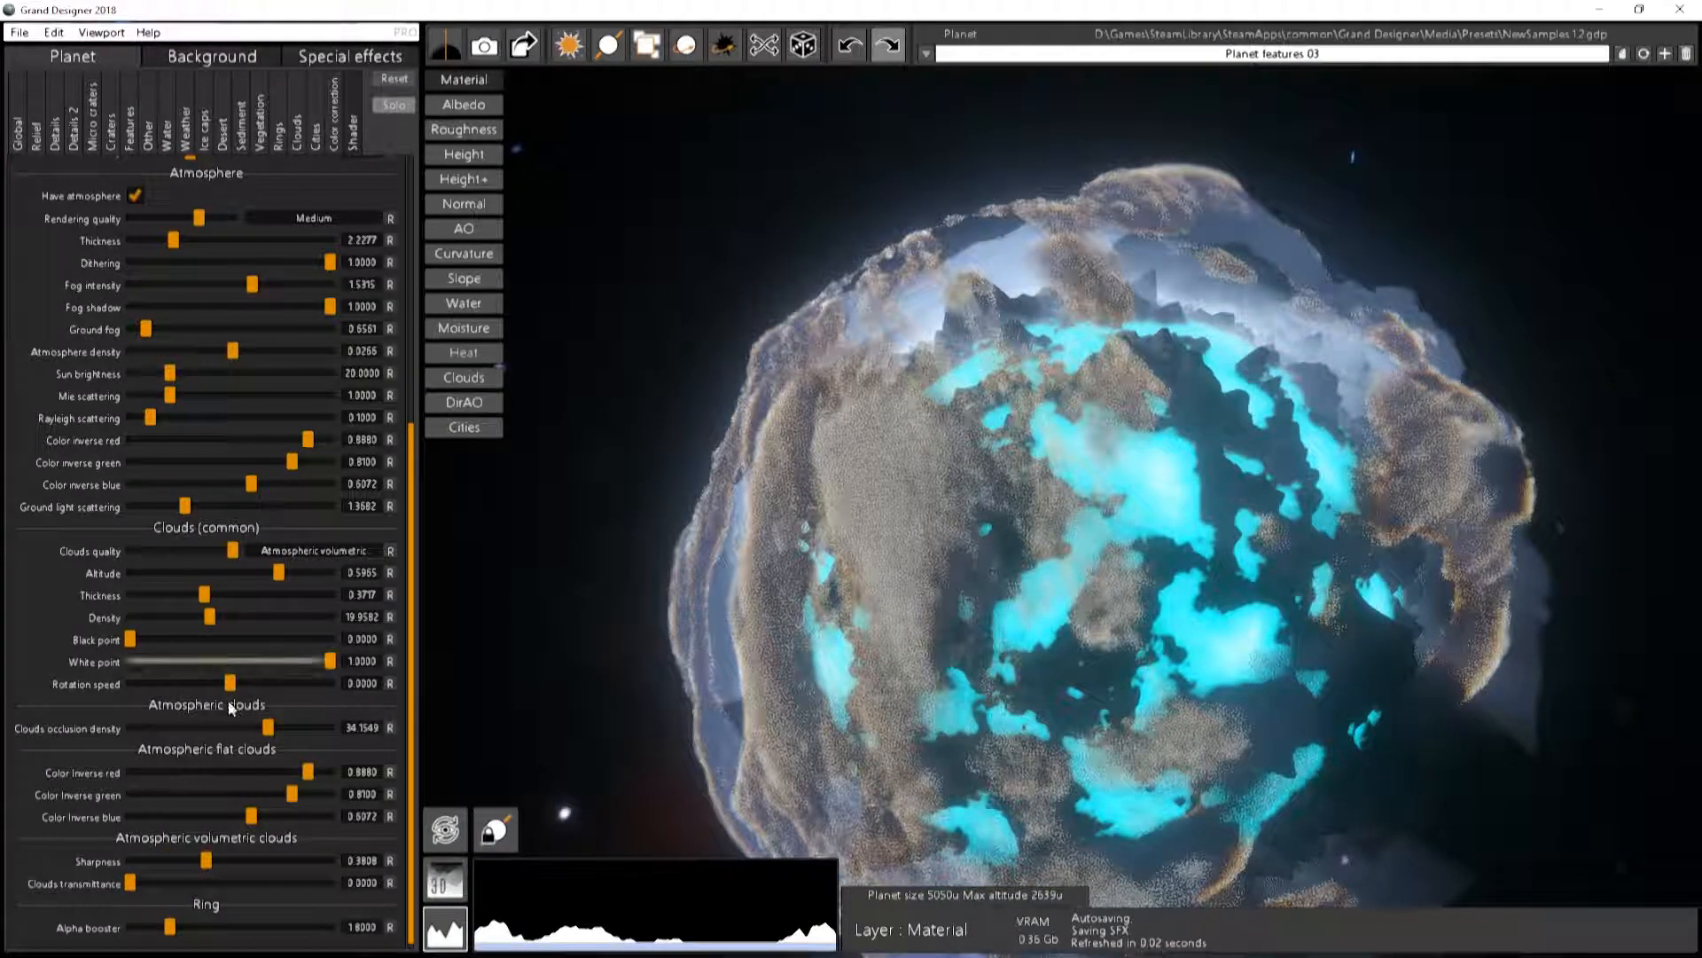
{"action": "left_click_drag", "start_coordinate": [975, 567], "coordinate": [1555, 494]}
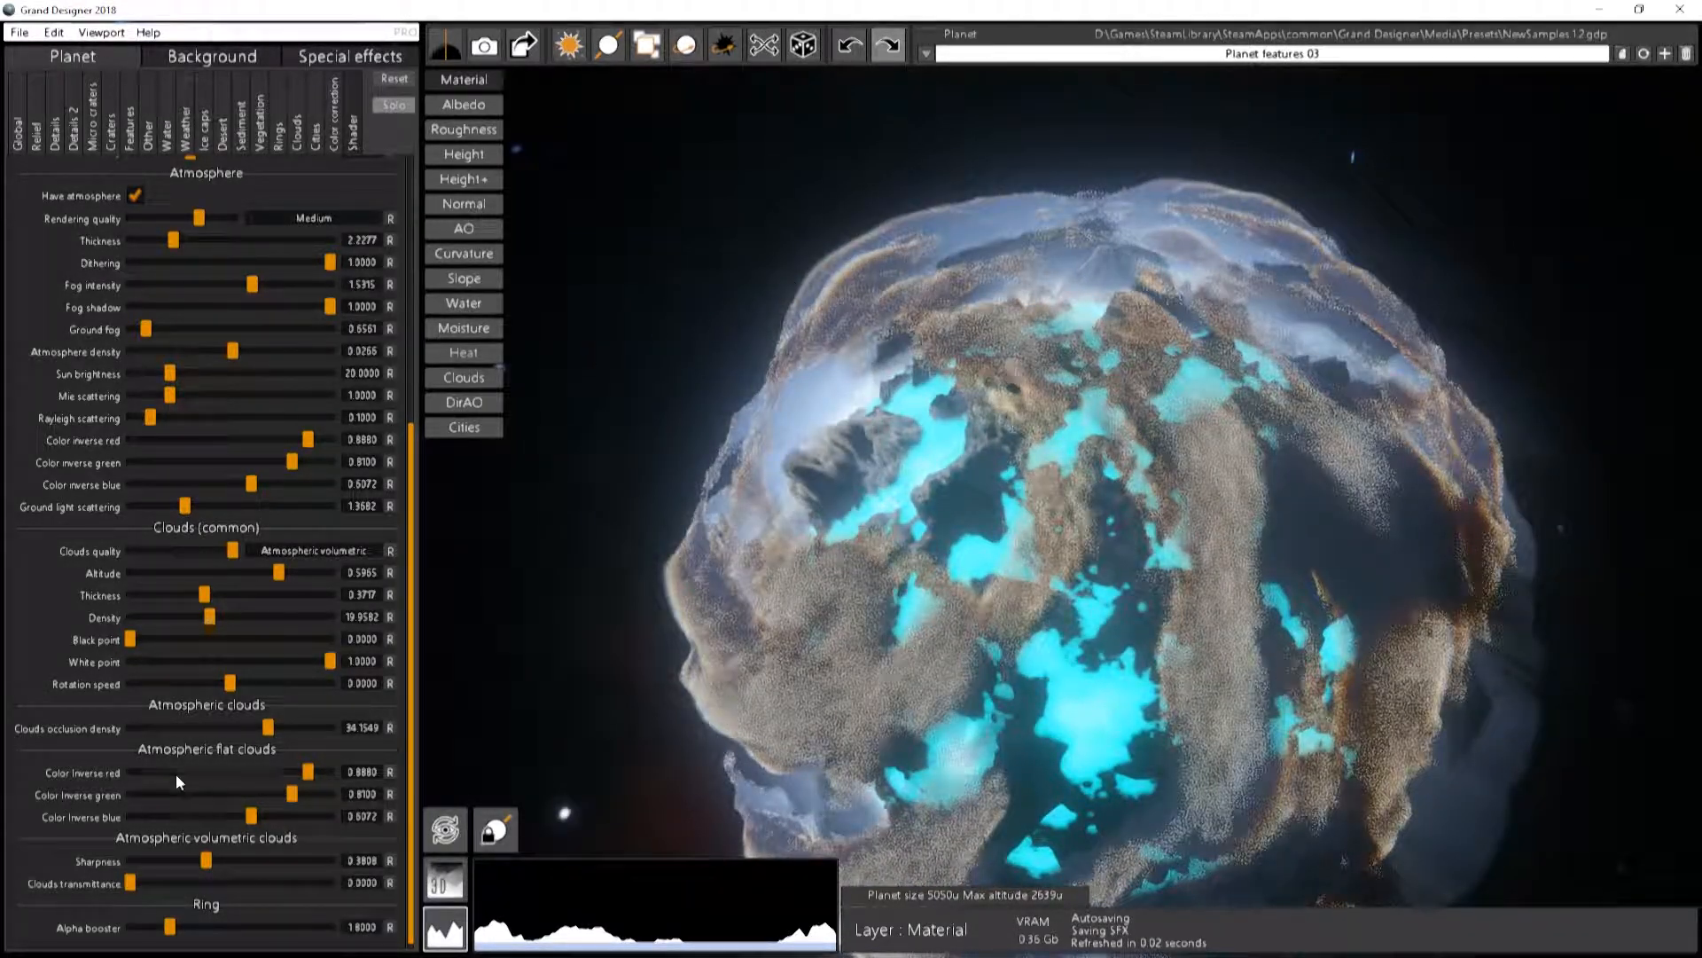
{"action": "mouse_move", "coordinate": [280, 574]}
{"action": "left_mouse_down"}
{"action": "mouse_move", "coordinate": [237, 576]}
{"action": "mouse_move", "coordinate": [251, 583]}
{"action": "left_mouse_up"}
{"action": "left_click_drag", "start_coordinate": [947, 785], "coordinate": [895, 633]}
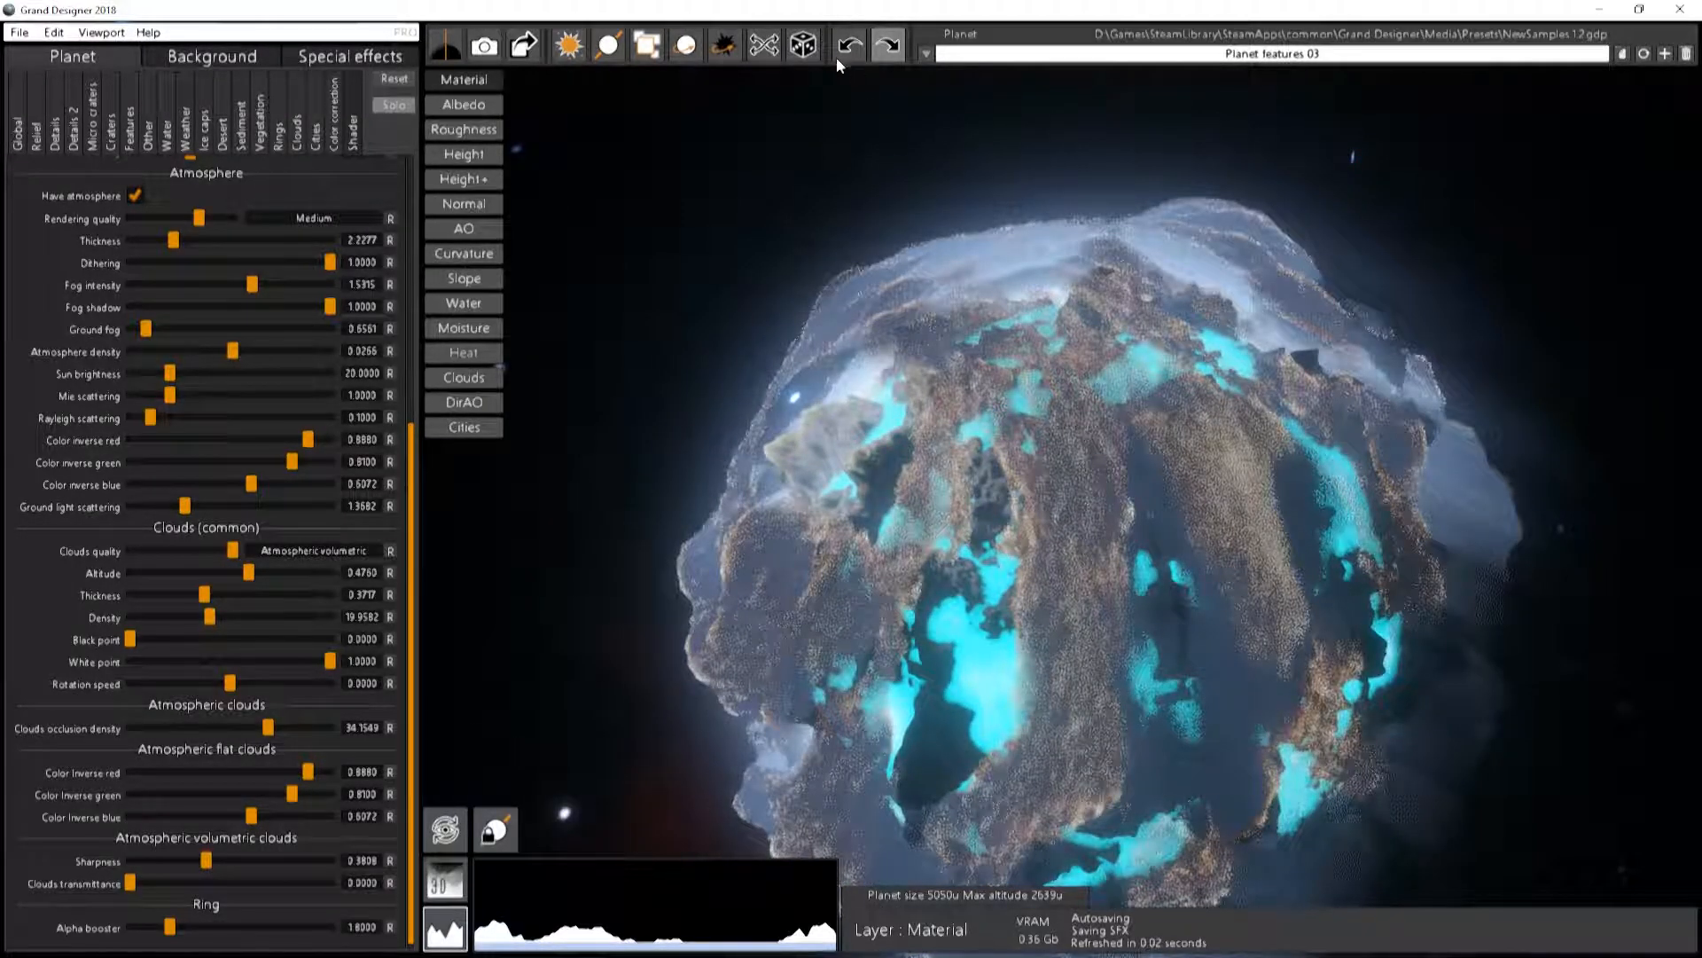
Load the Volumetric clouds preset, switch to Volumetric clouds a, and view its horizon from another angle
{"action": "left_click", "coordinate": [925, 55]}
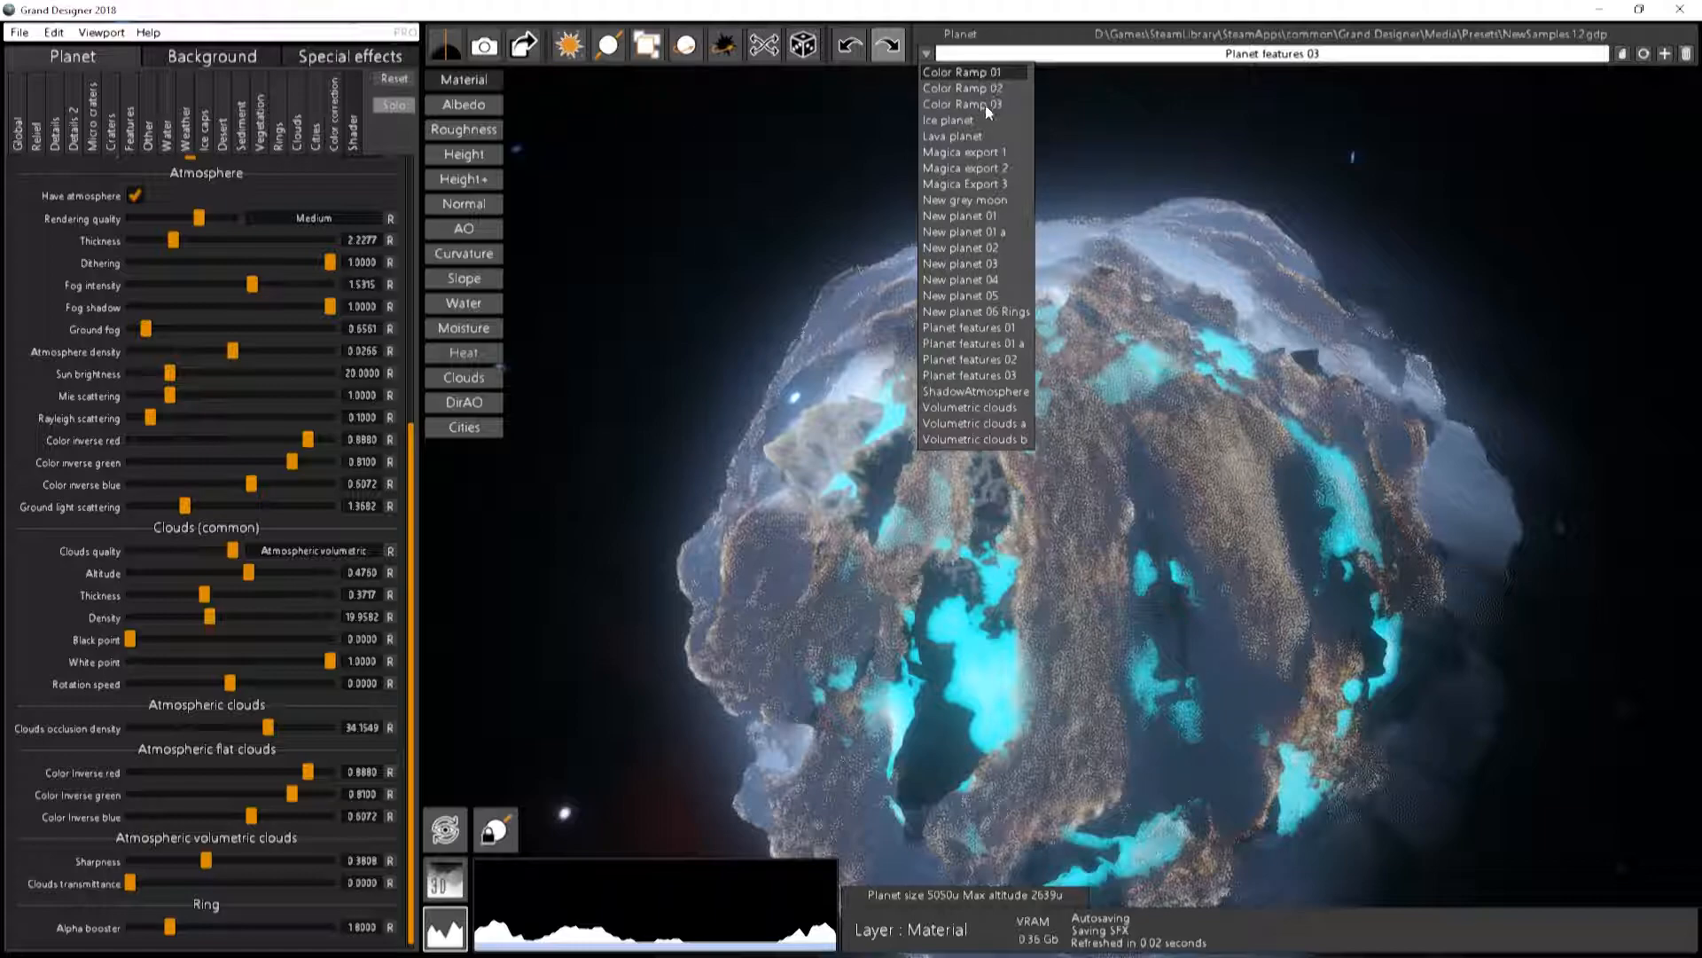
{"action": "left_click", "coordinate": [975, 410]}
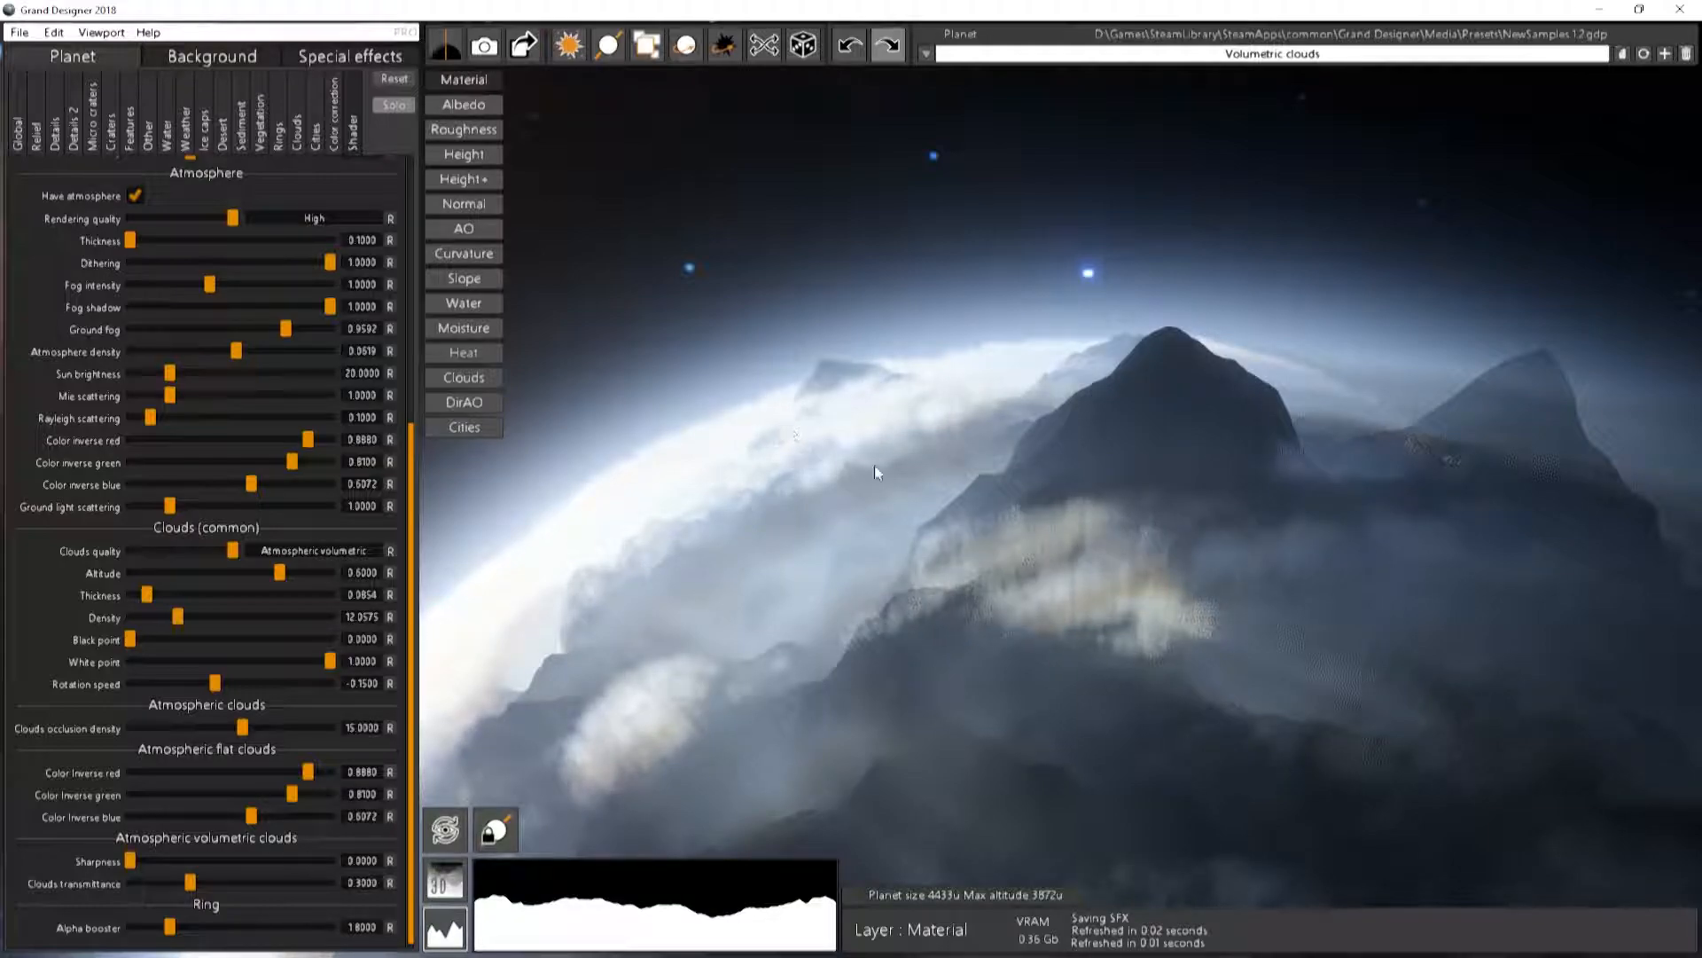
{"action": "left_click", "coordinate": [927, 54]}
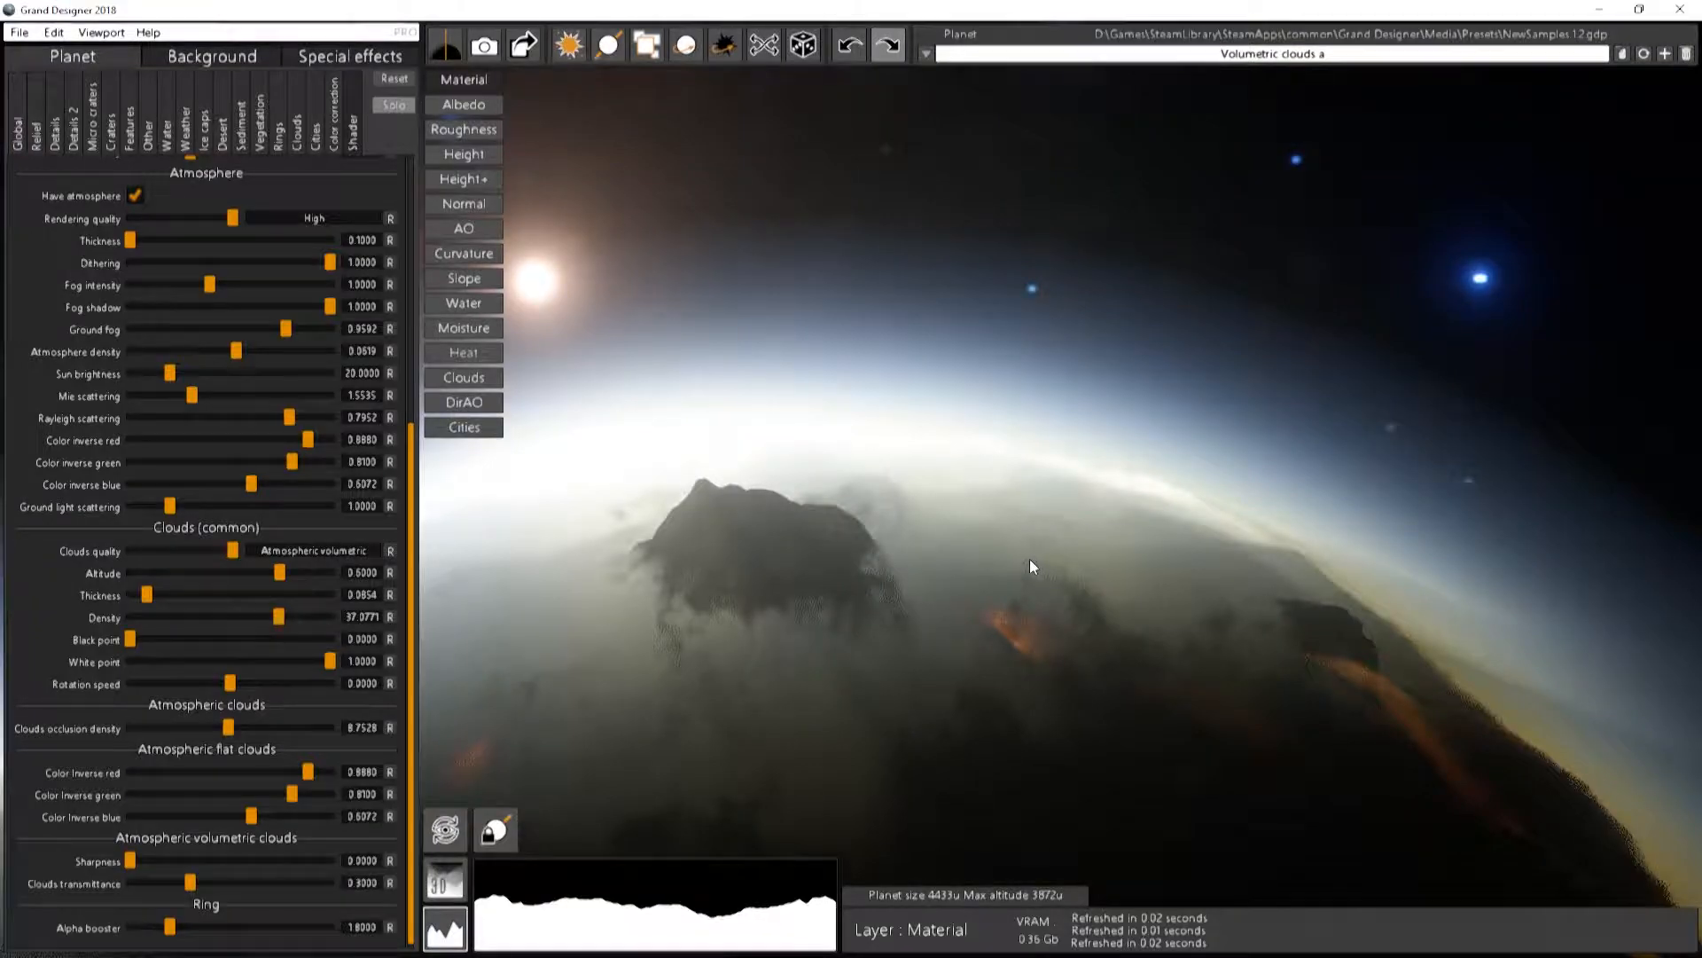
{"action": "scroll", "coordinate": [1029, 559], "scroll_direction": "down", "scroll_amount": 2}
{"action": "right_click_drag", "start_coordinate": [986, 328], "coordinate": [896, 611]}
Load the Volumetric clouds b preset to view its cloud layer around the mountains
{"action": "left_click", "coordinate": [925, 53]}
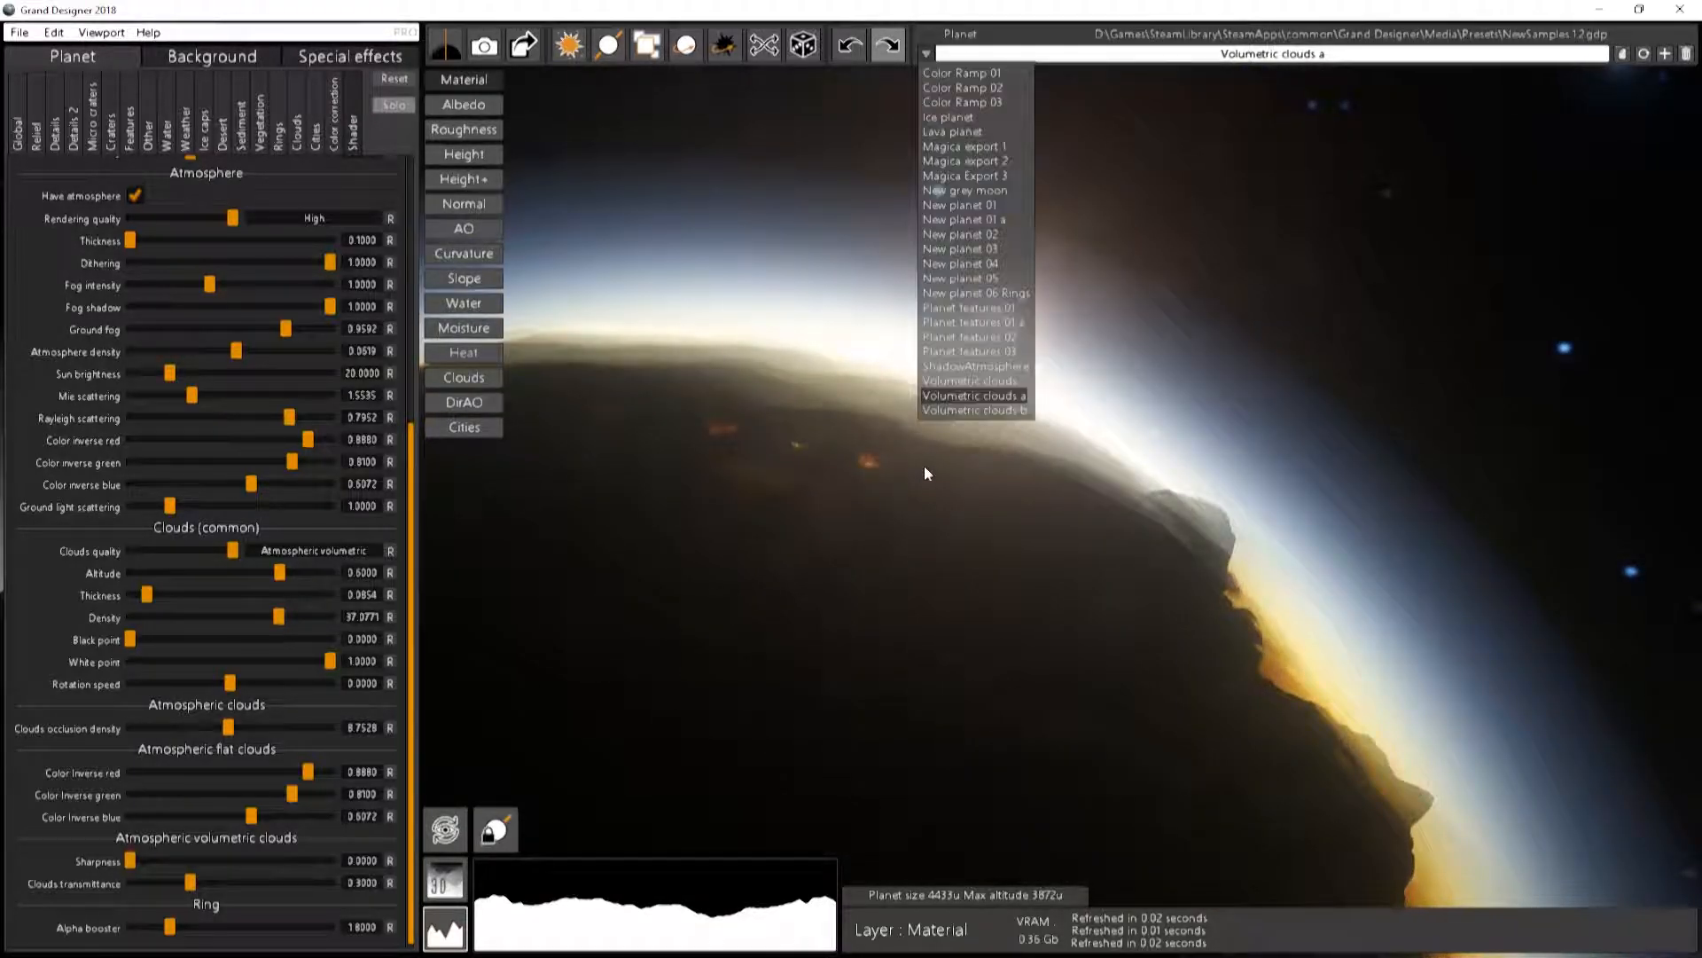
{"action": "left_click", "coordinate": [978, 438]}
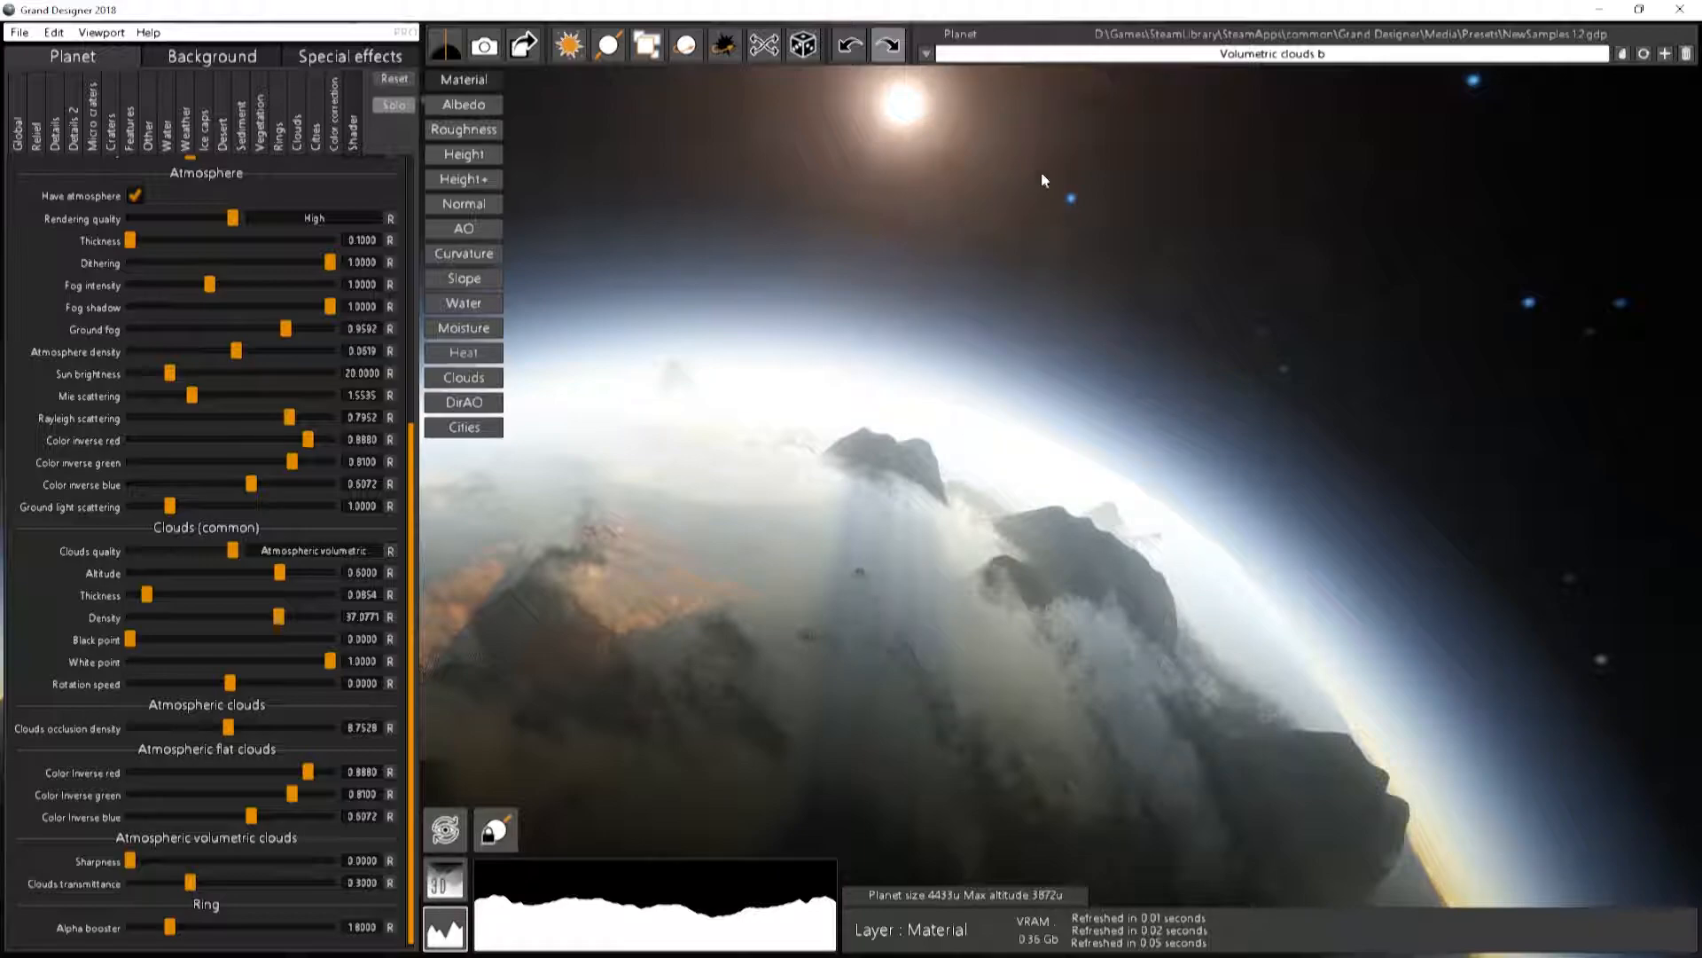
Load the Ice planet preset and inspect its flat clouds up close and from a distance at different angles
{"action": "left_click", "coordinate": [926, 53]}
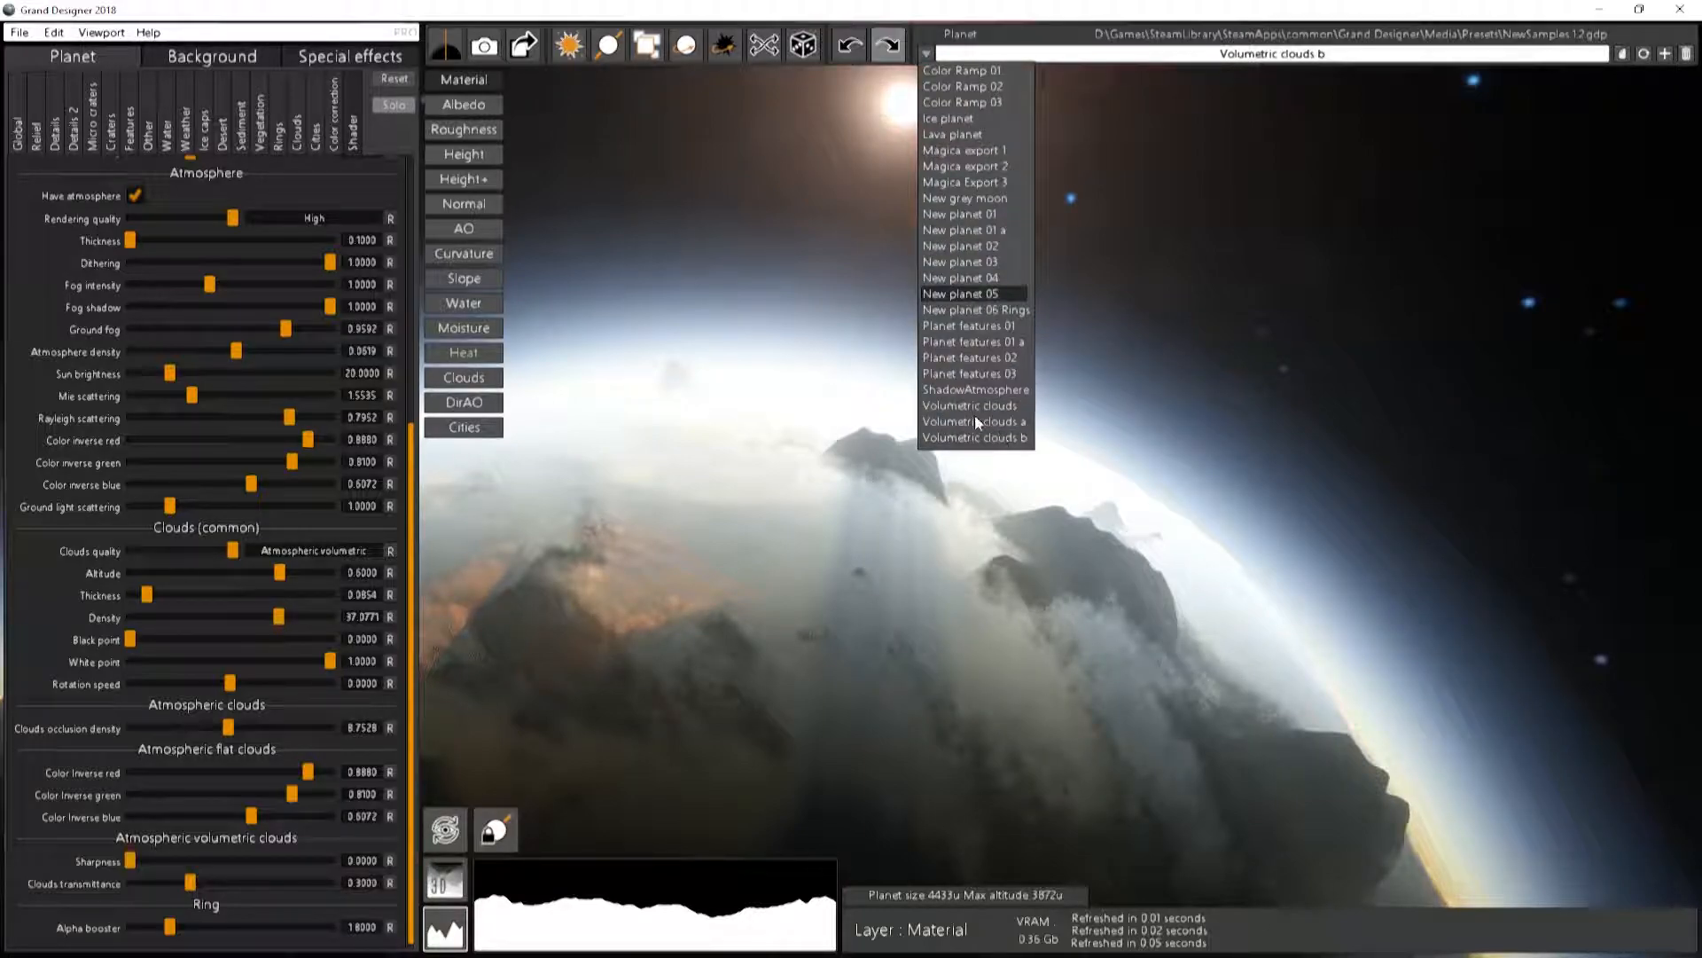
{"action": "left_click", "coordinate": [949, 121]}
{"action": "scroll", "coordinate": [841, 423], "scroll_direction": "up", "scroll_amount": 3}
{"action": "middle_click_drag", "start_coordinate": [841, 423], "coordinate": [1063, 665]}
{"action": "right_click_drag", "start_coordinate": [644, 126], "coordinate": [507, 197]}
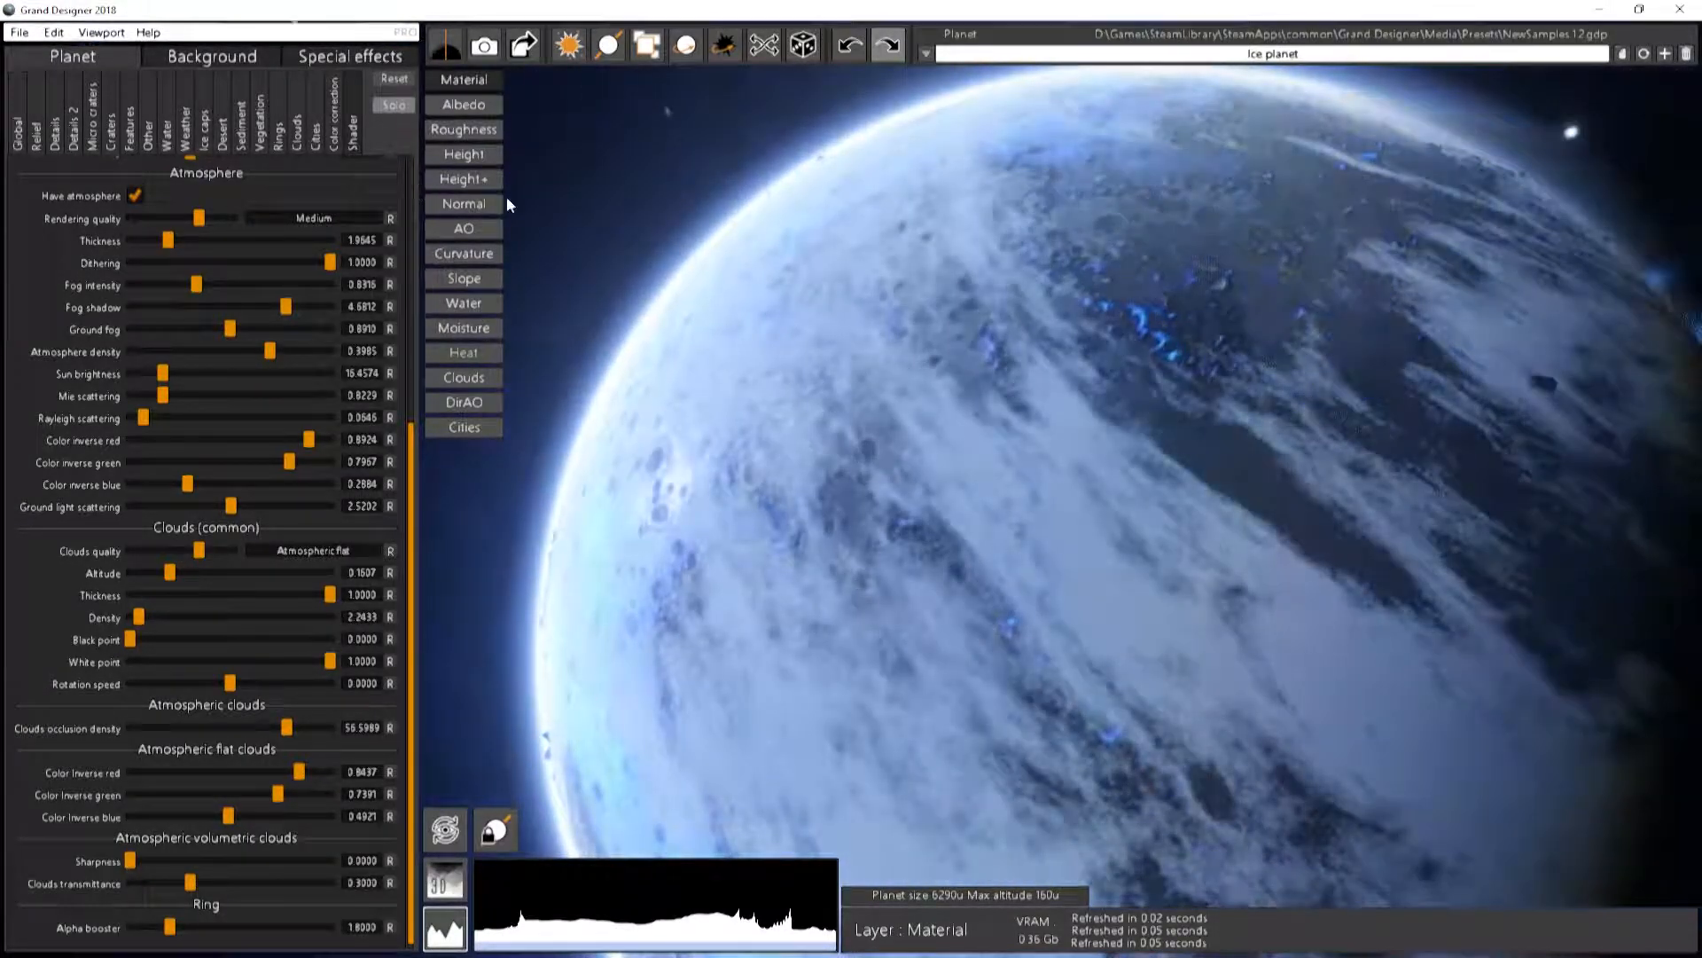
{"action": "scroll", "coordinate": [1055, 462], "scroll_direction": "down", "scroll_amount": 3}
{"action": "right_click_drag", "start_coordinate": [1068, 266], "coordinate": [940, 789]}
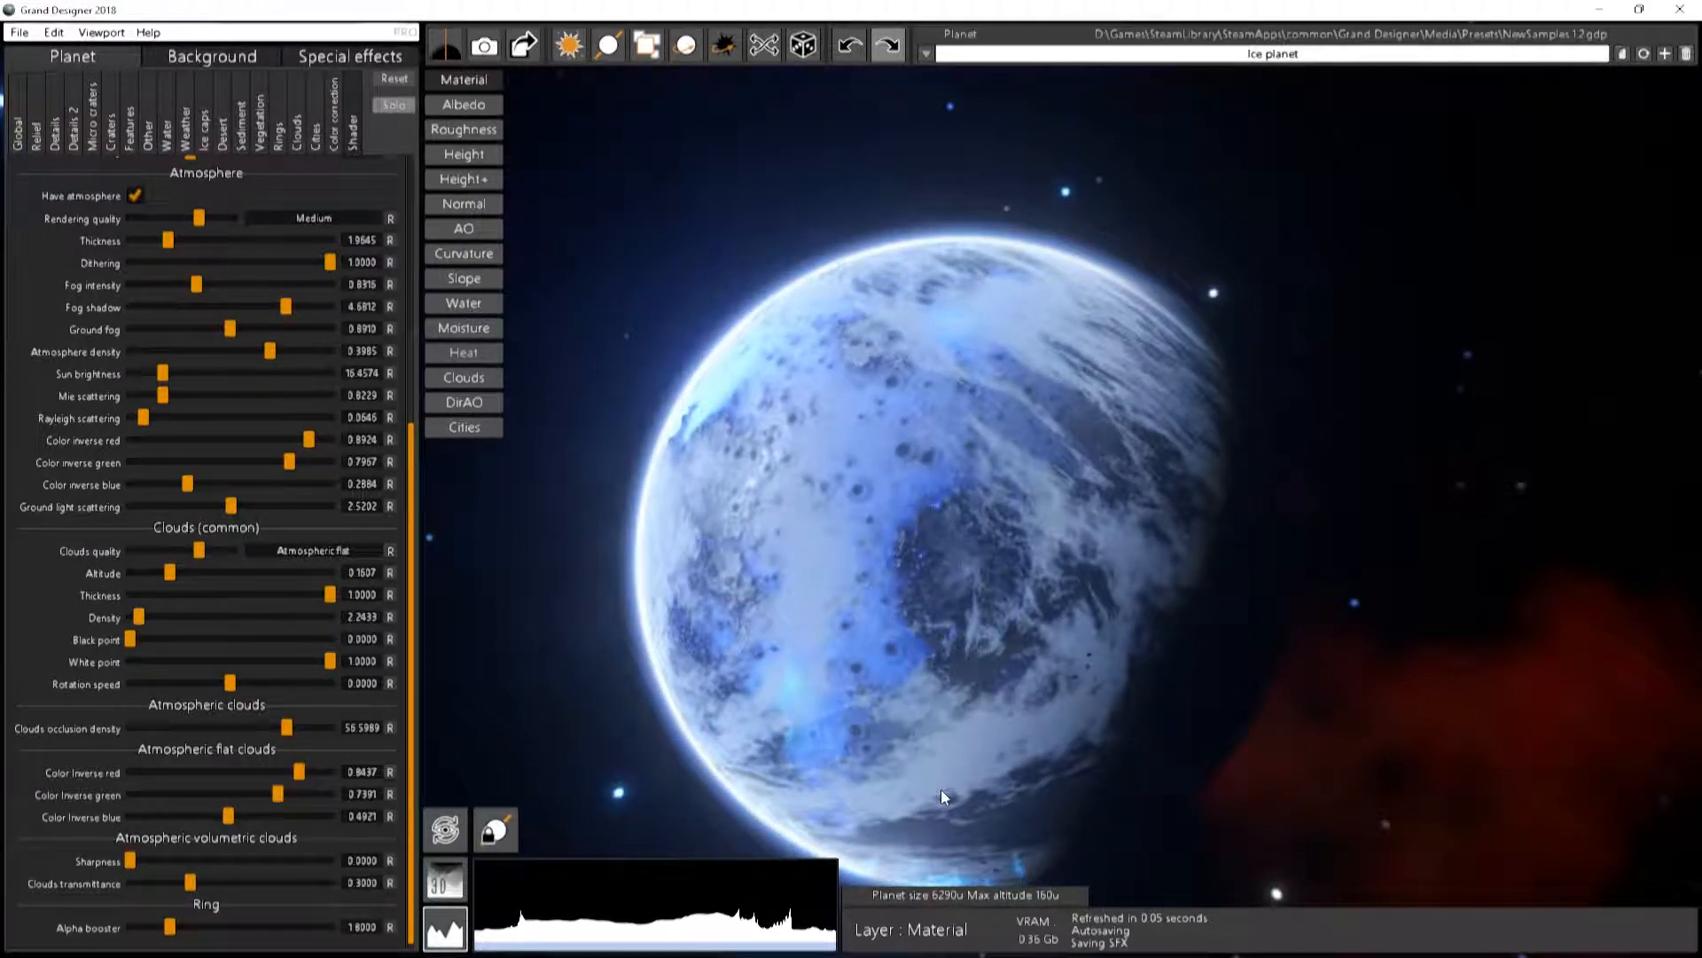